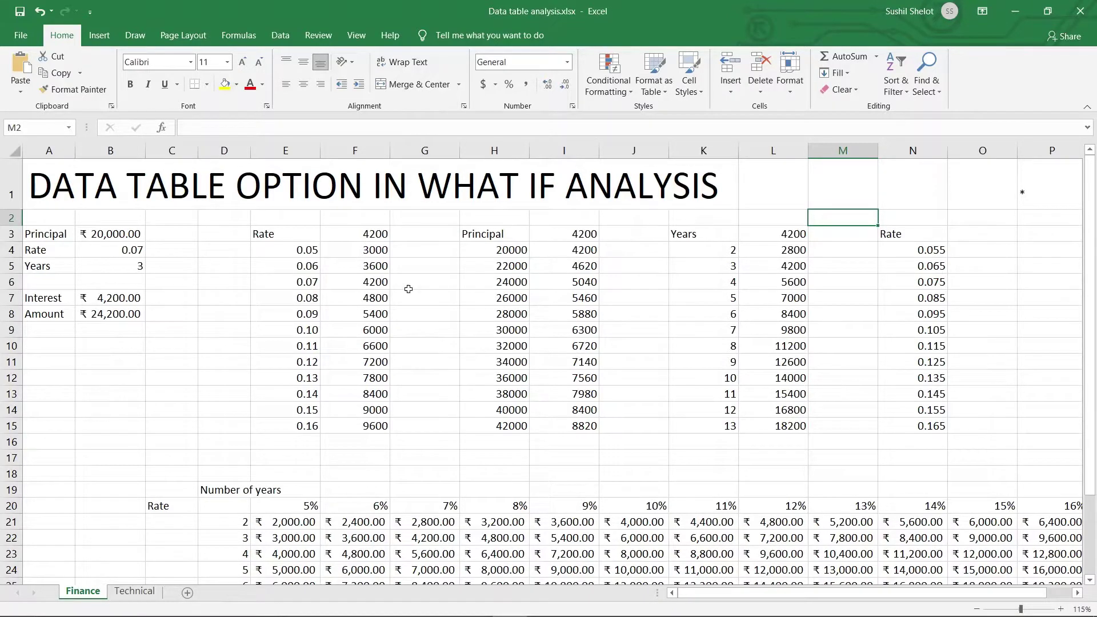
left_click(279, 37)
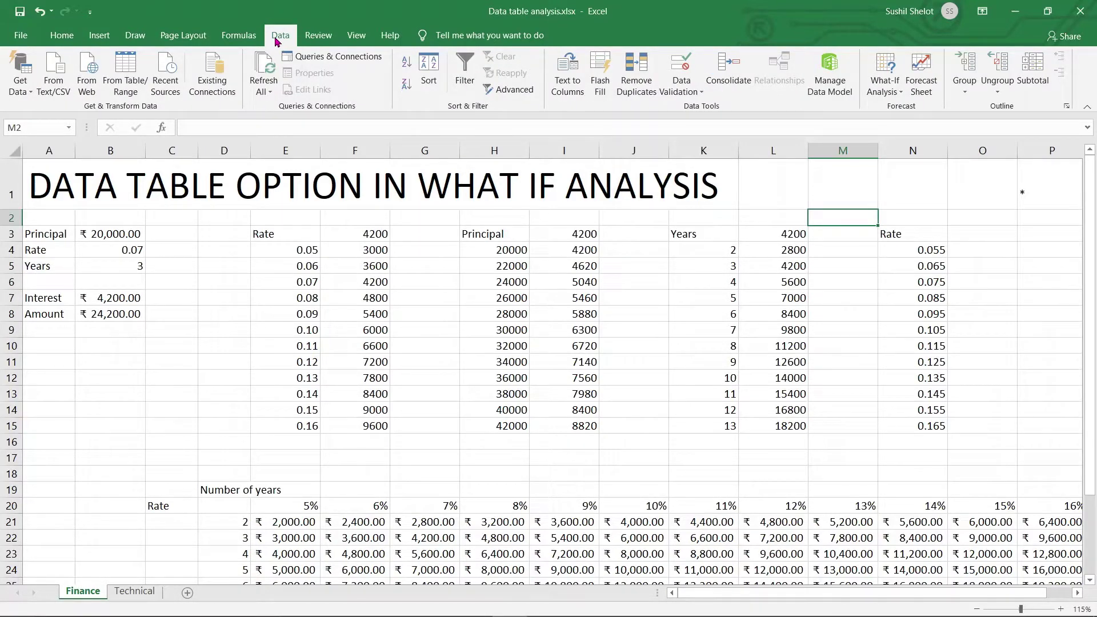
left_click(897, 89)
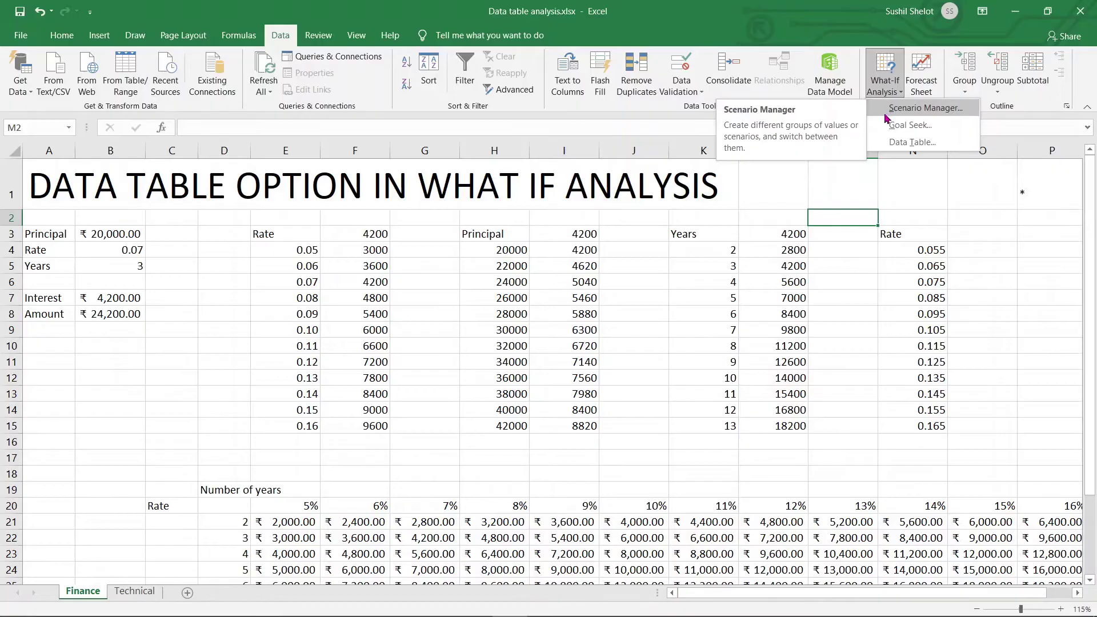
left_click(1036, 336)
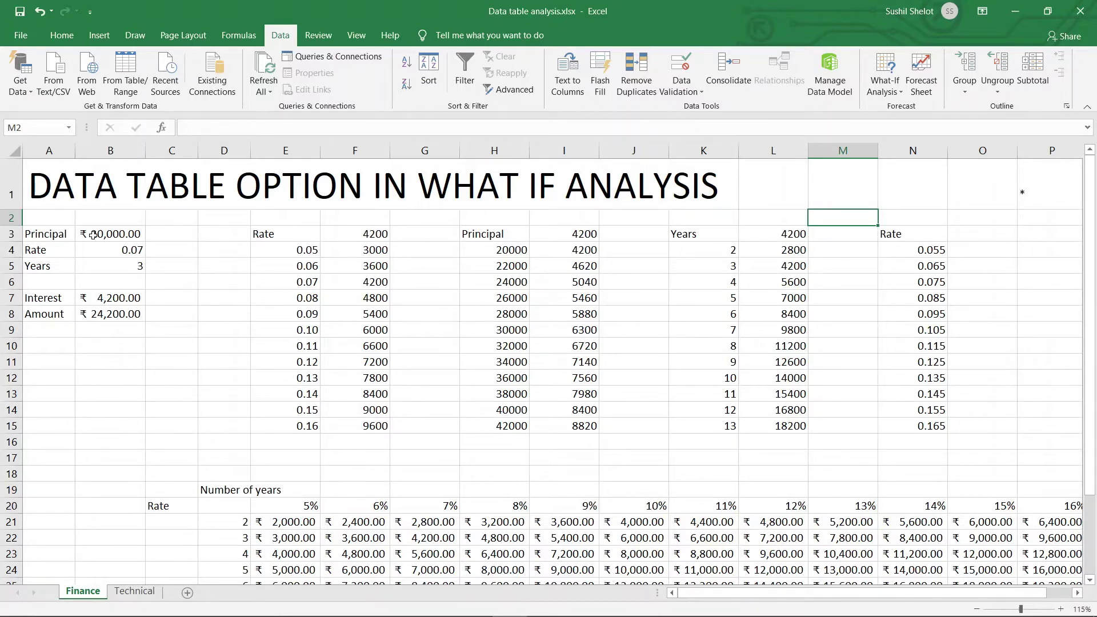
Highlight the Principal, Rate and Years input block in A3:B5 with a yellow fill
left_click(53, 235)
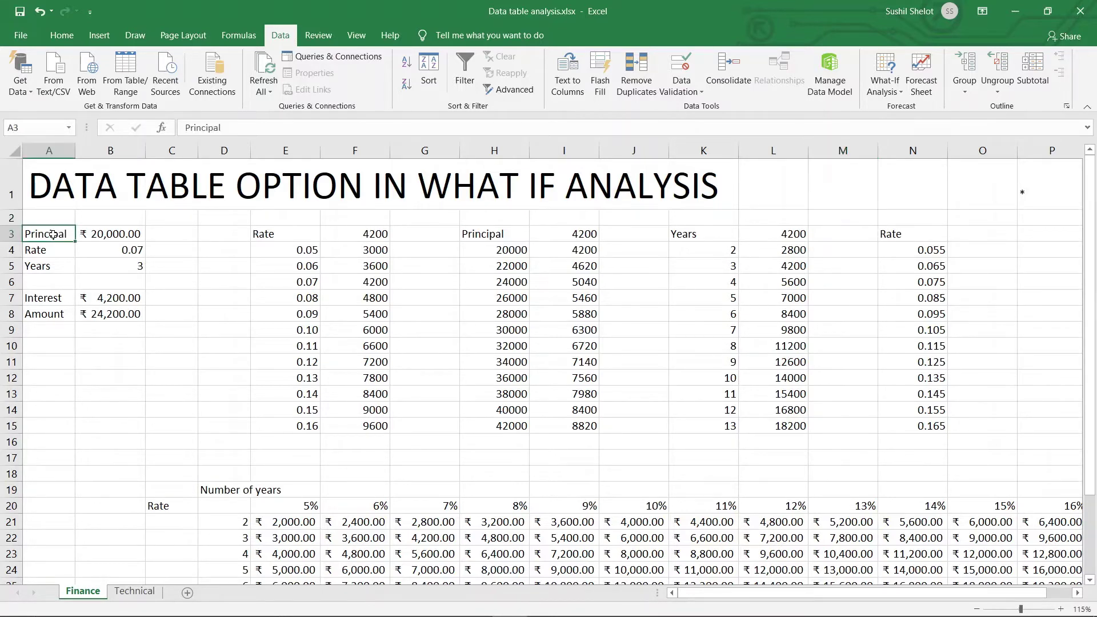
left_click(44, 253)
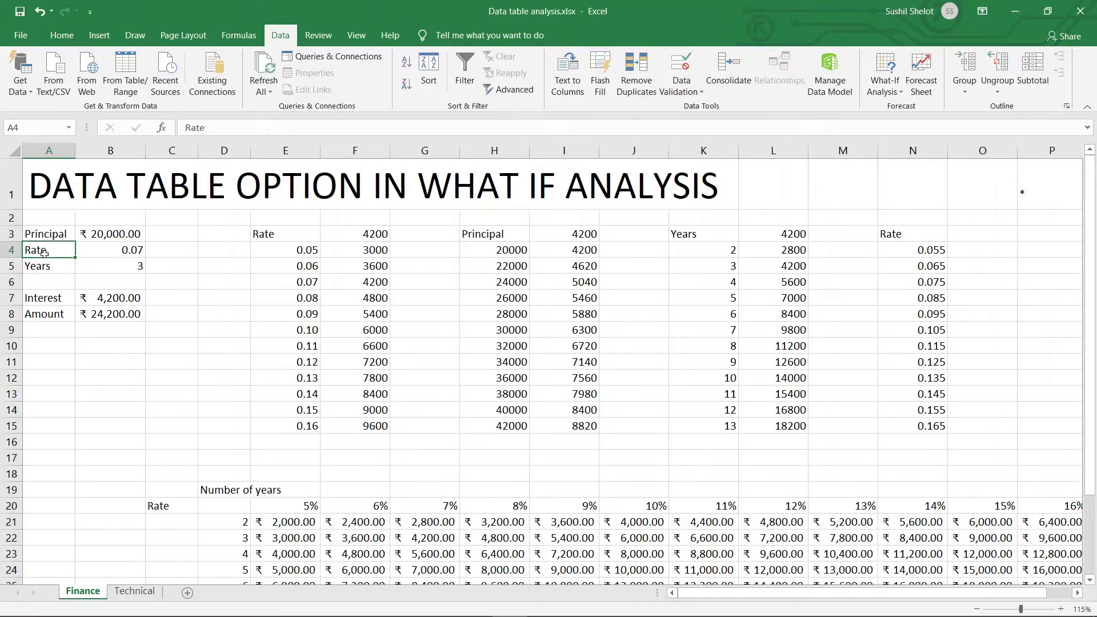
left_click(52, 269)
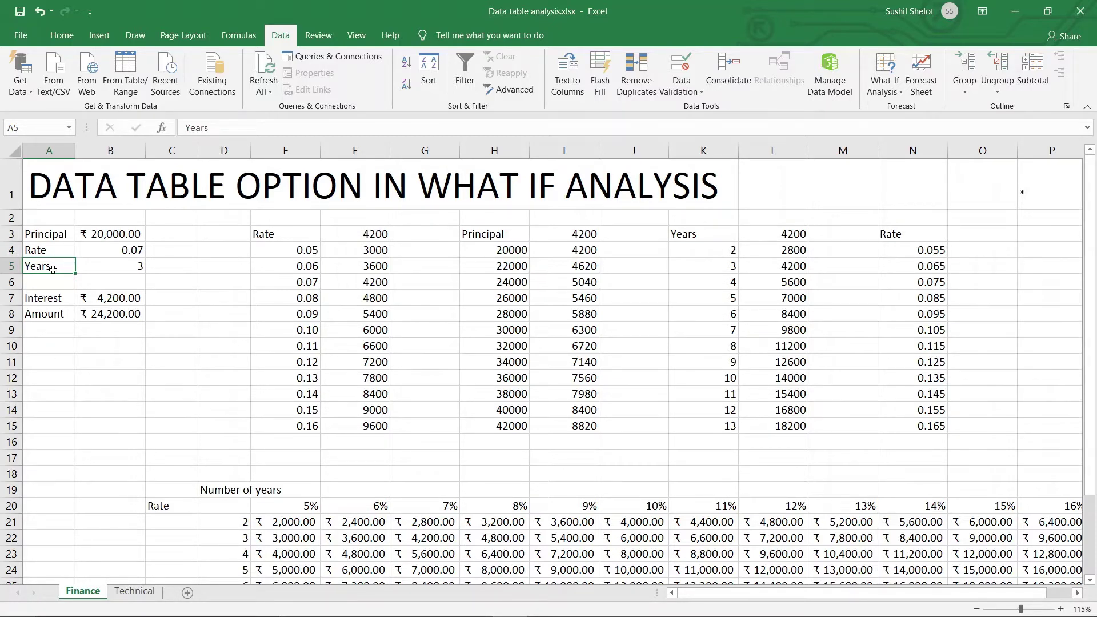
left_click_drag(48, 230, 123, 266)
left_click(62, 35)
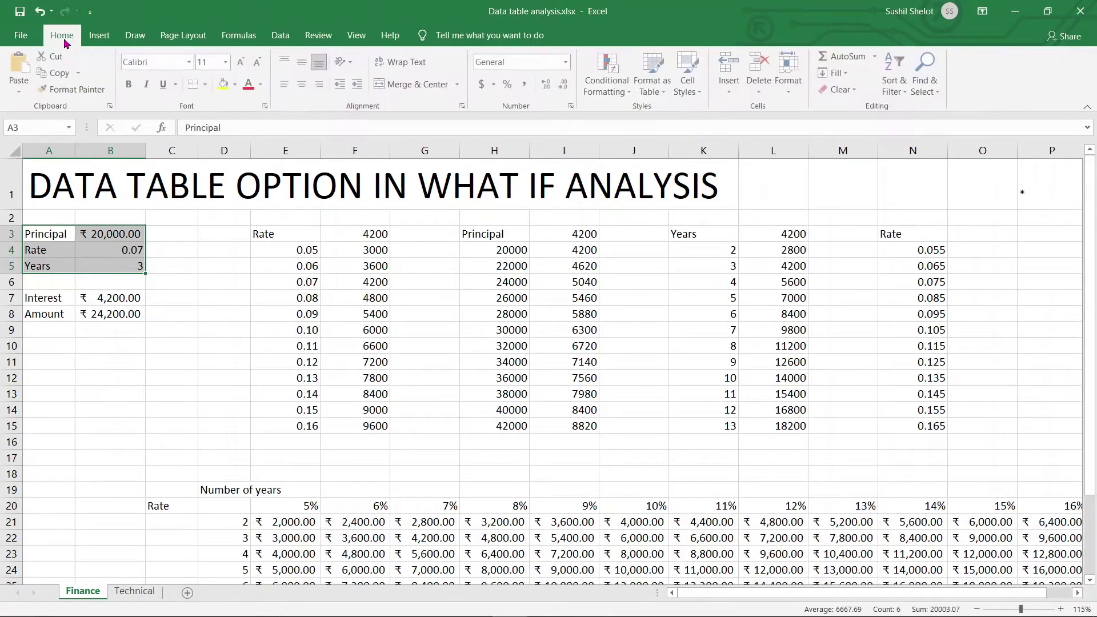
left_click(225, 84)
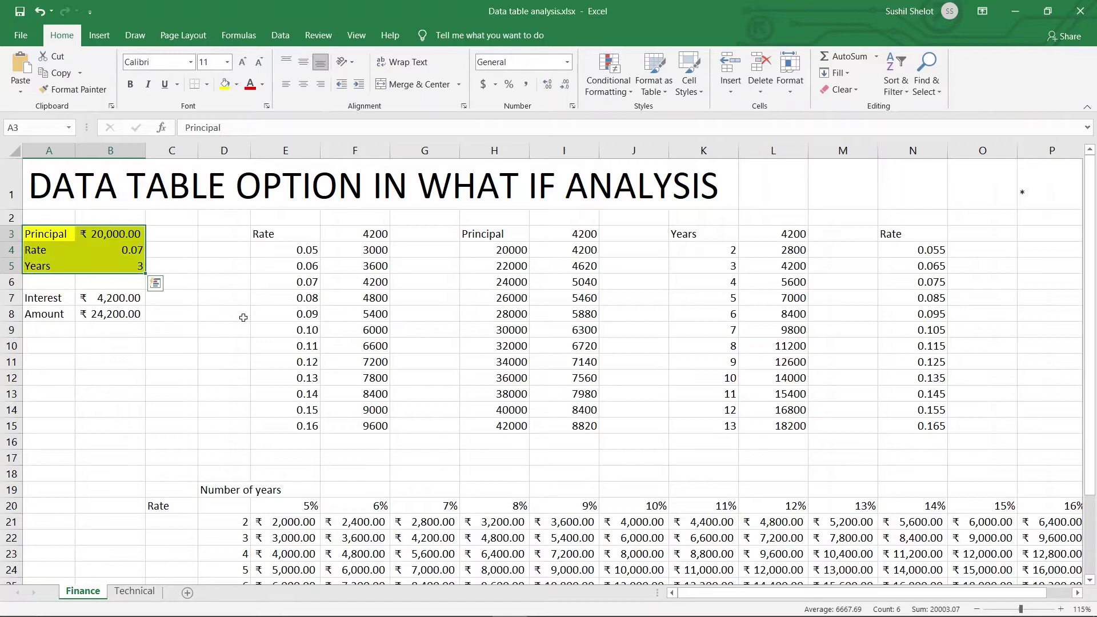
left_click(215, 360)
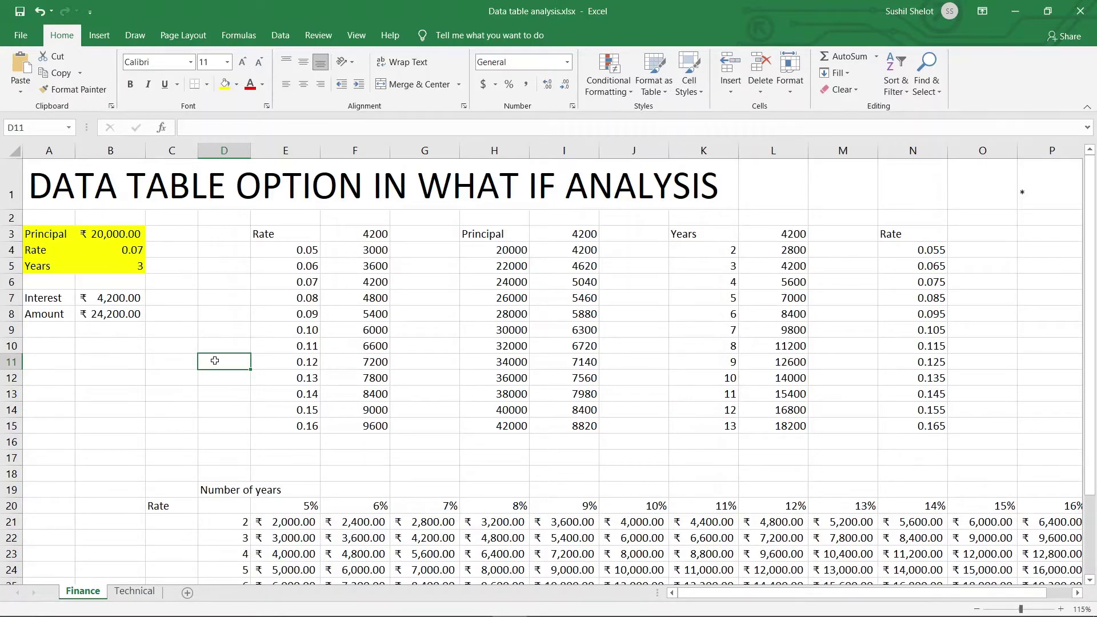
Check the Interest formula in B7 and its Principal input, and format the Rate in B4 as a percentage
left_click(41, 300)
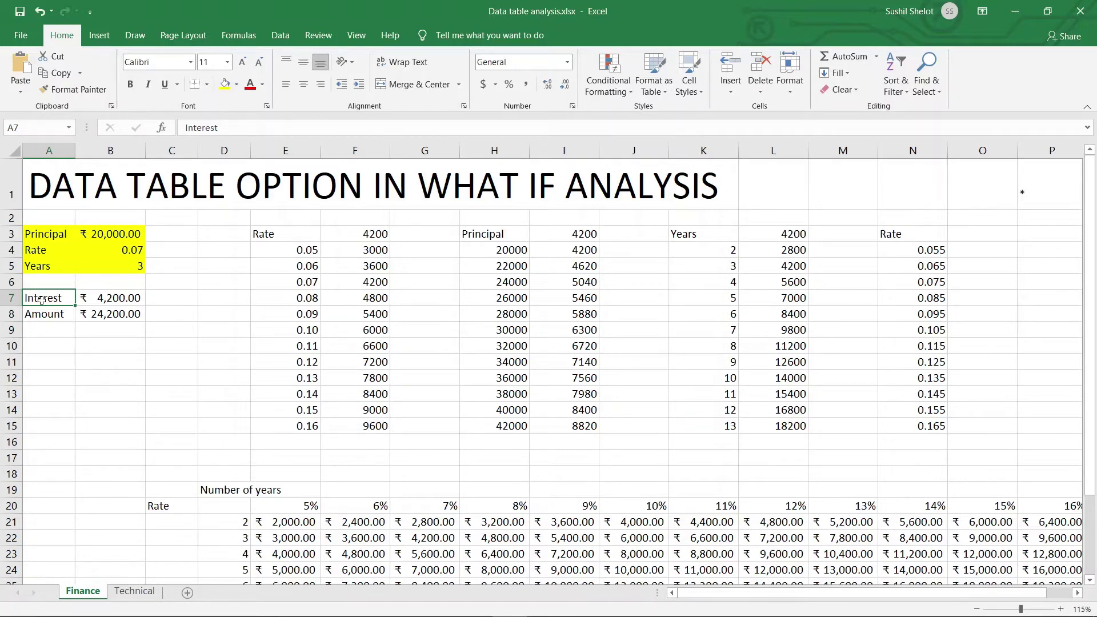
left_click(93, 298)
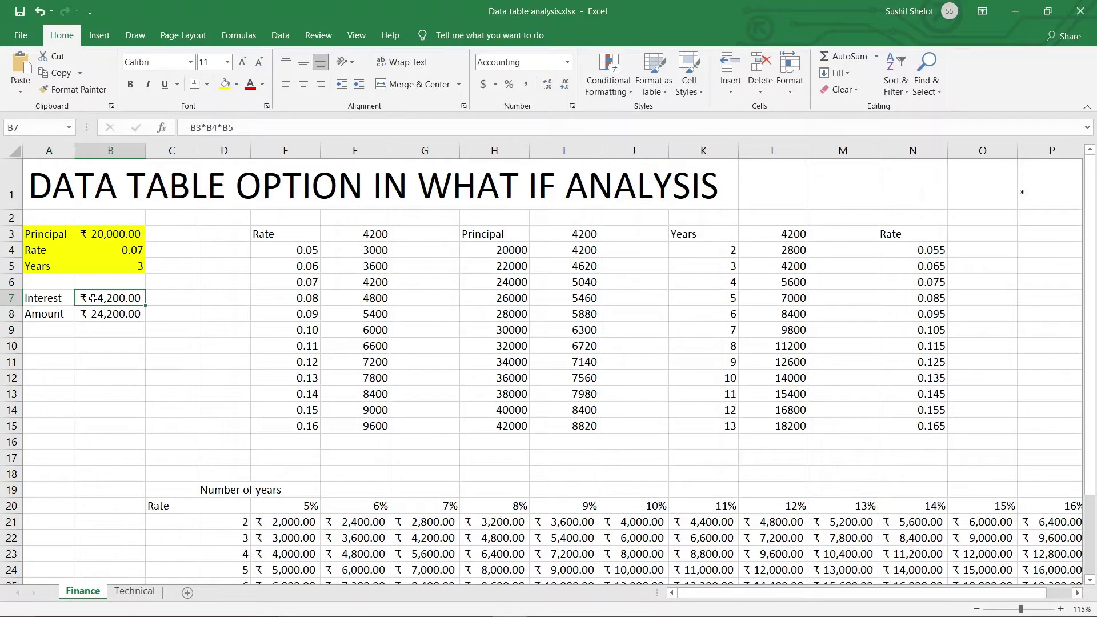
left_click(105, 235)
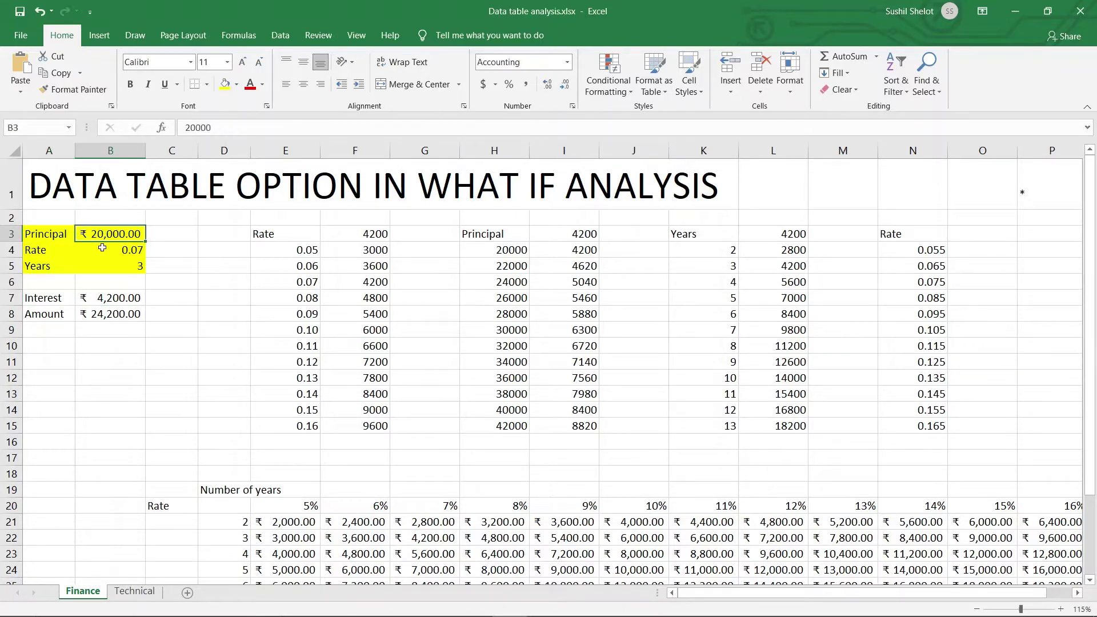
left_click(102, 250)
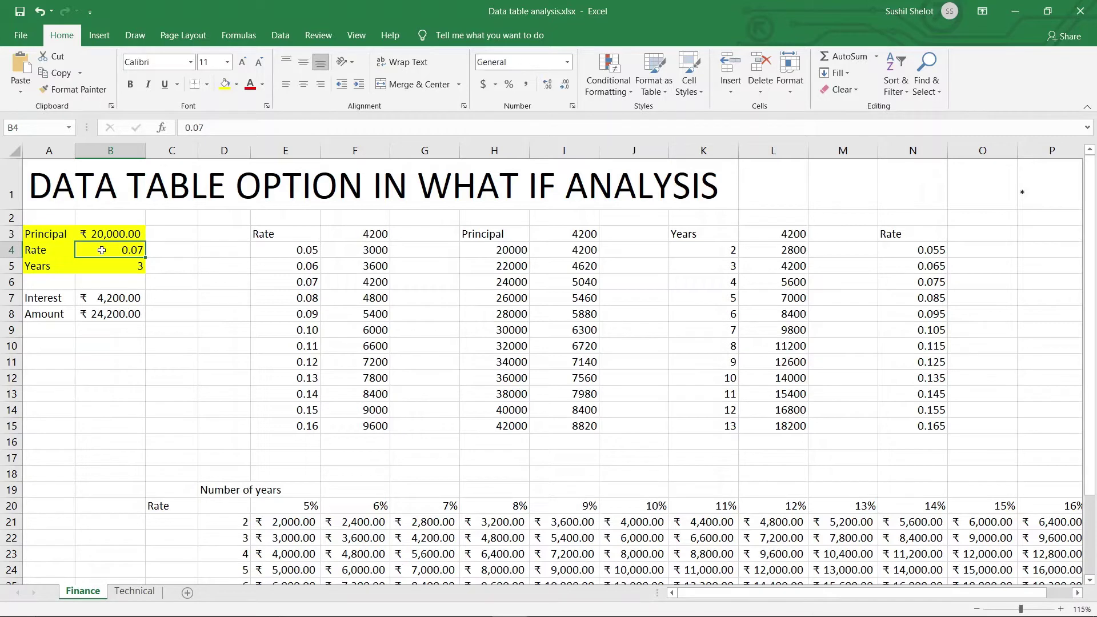
left_click(507, 86)
Examine the Years input in B5 and the Interest and Amount formulas in B7 and B8
left_click(113, 270)
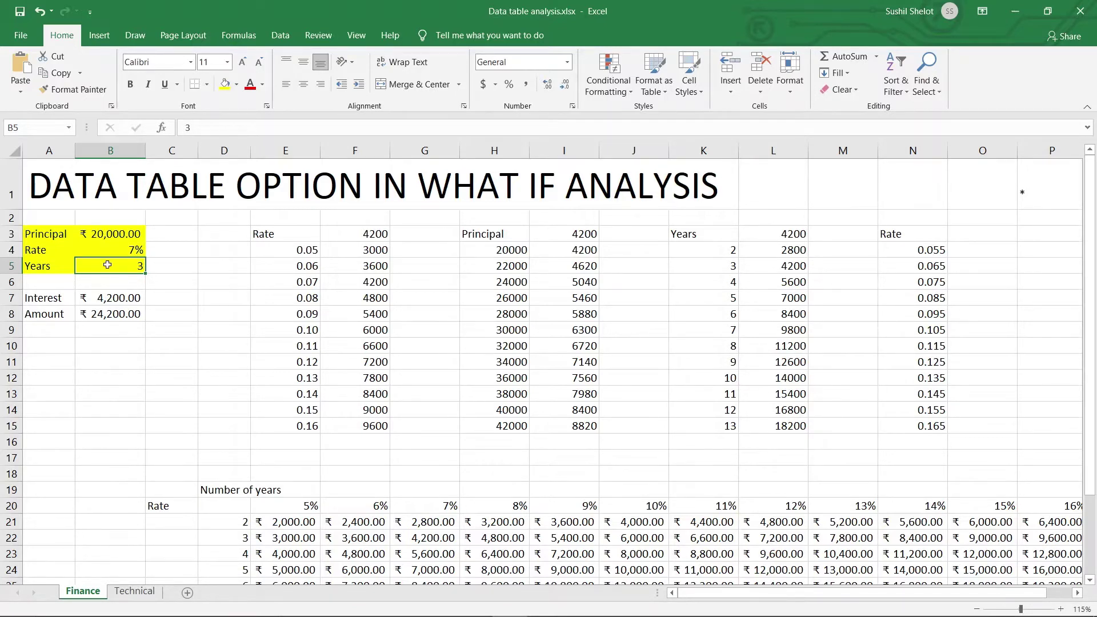
left_click(116, 299)
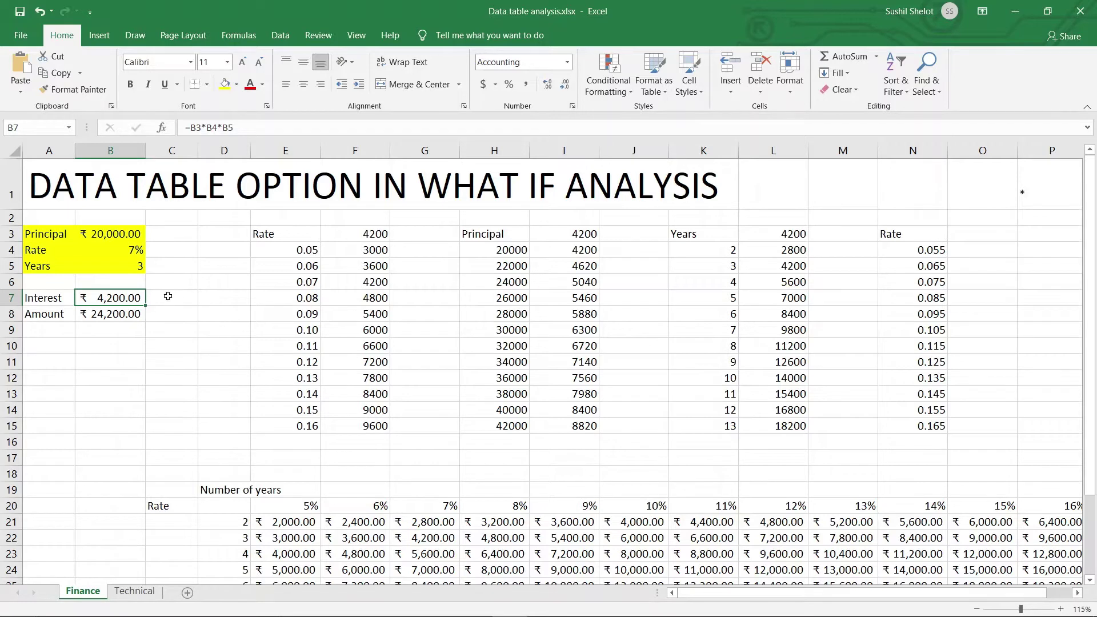
left_click(116, 315)
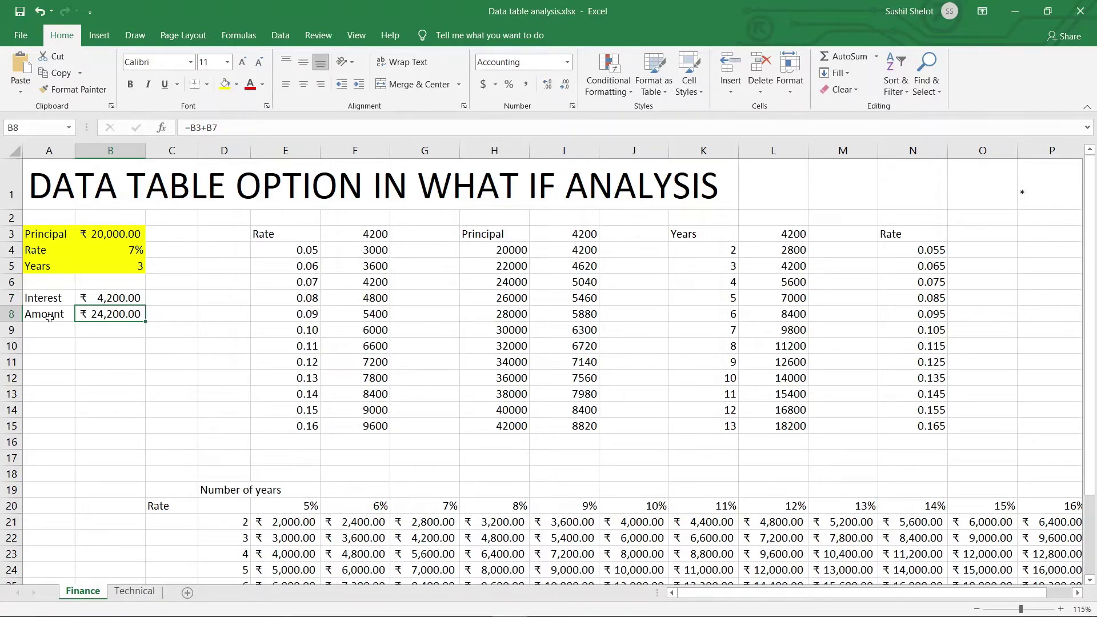
left_click(50, 317)
left_click(51, 235)
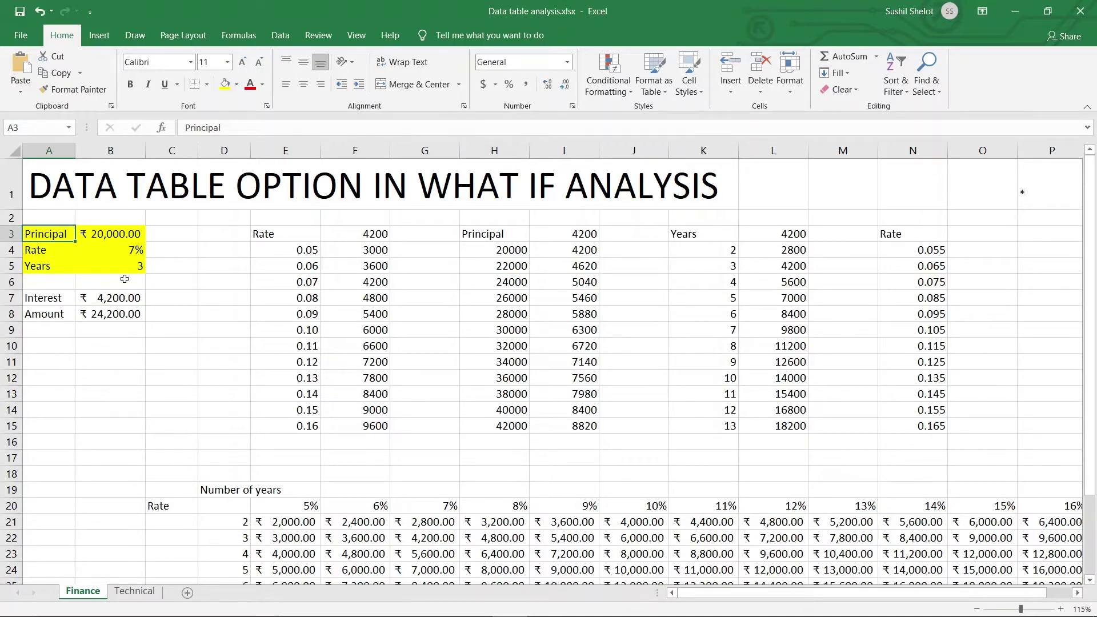
left_click(200, 280)
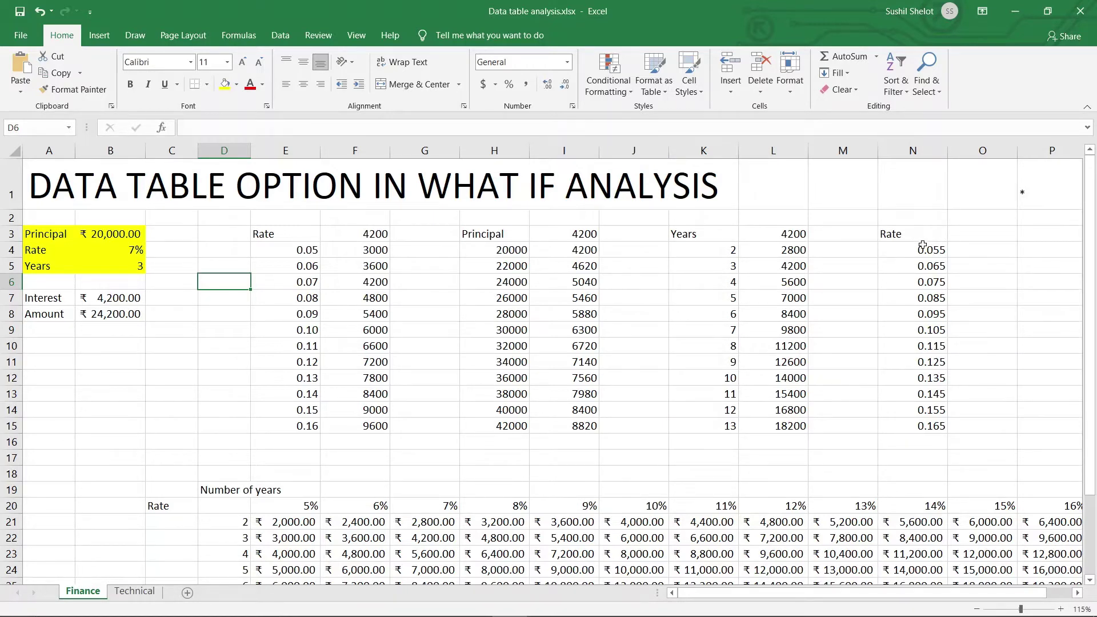
Format the rates in N4:N15 as percentages with one decimal place
left_click_drag(920, 249, 932, 425)
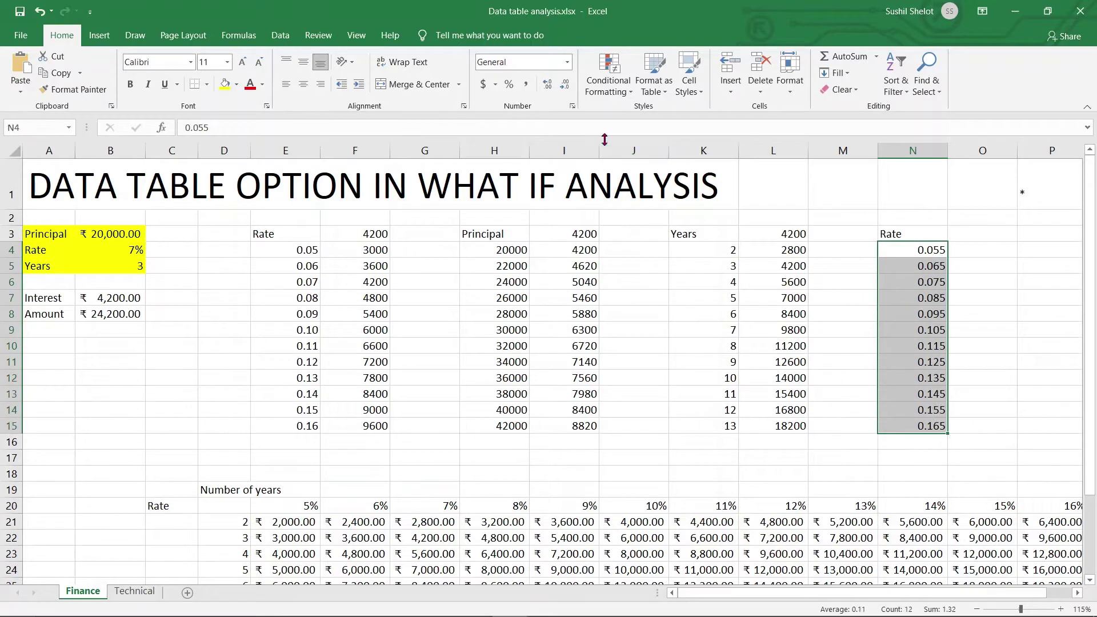
left_click(508, 84)
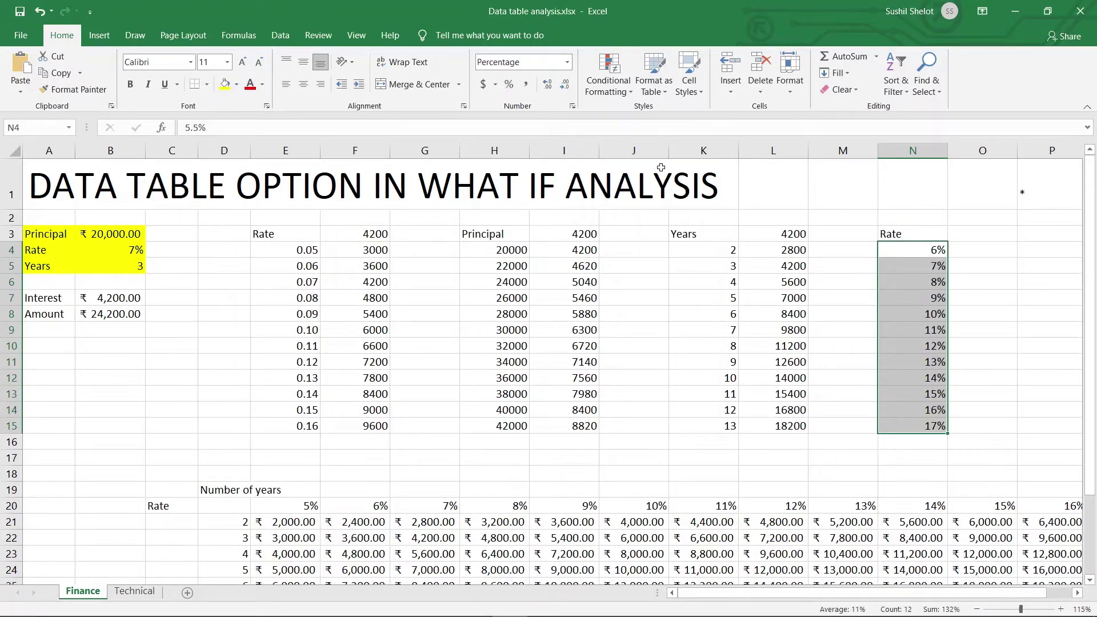
left_click(974, 246)
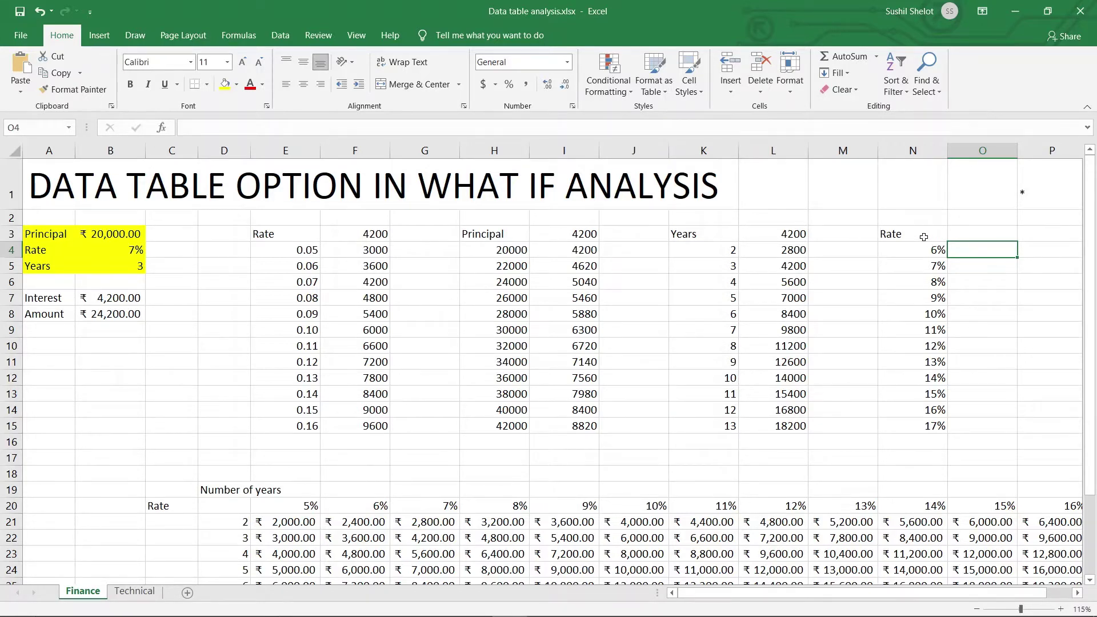
left_click_drag(920, 234, 997, 423)
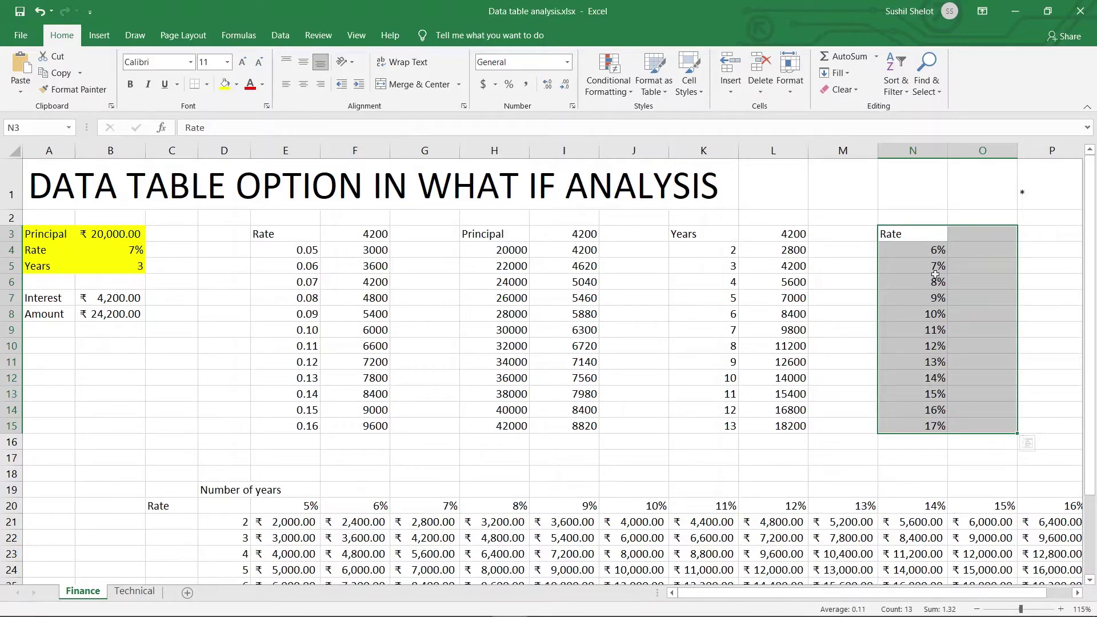
left_click_drag(938, 256, 935, 420)
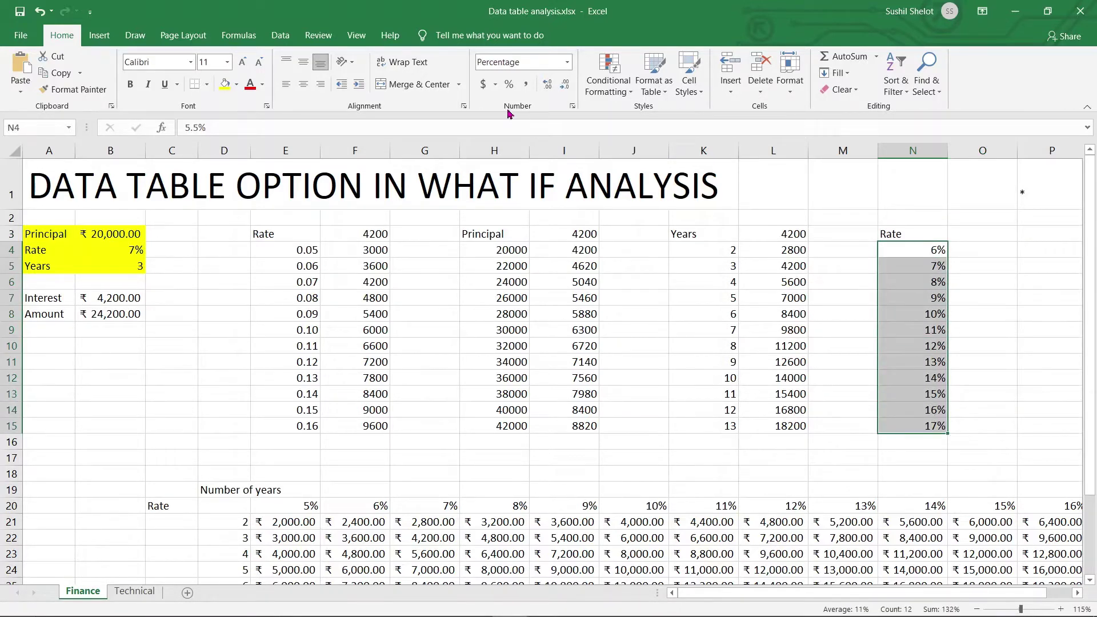
left_click(550, 87)
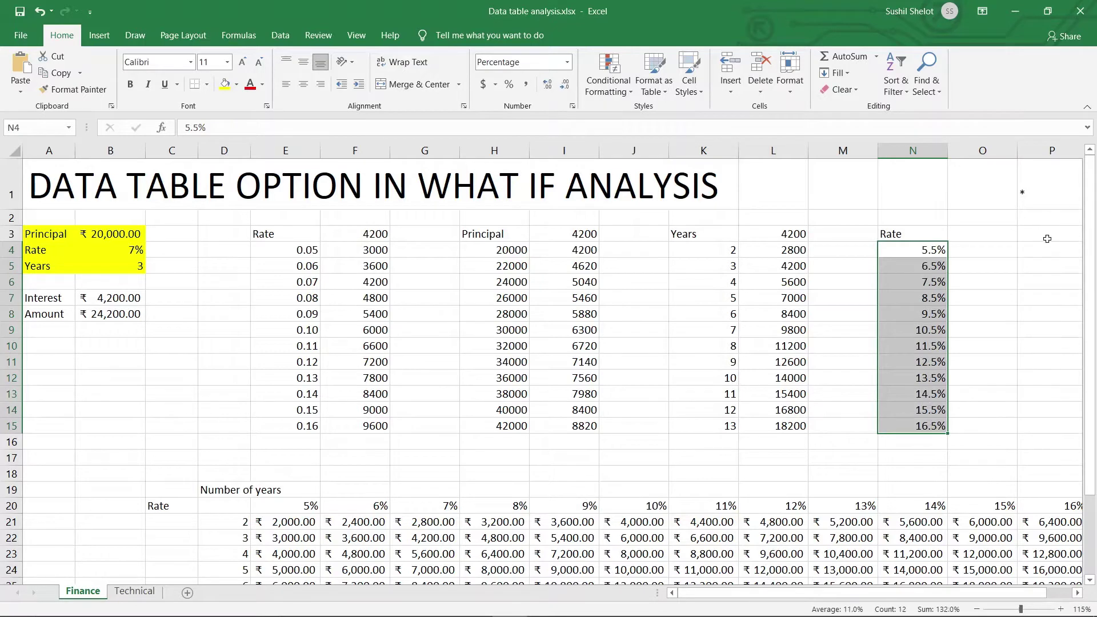
left_click(984, 245)
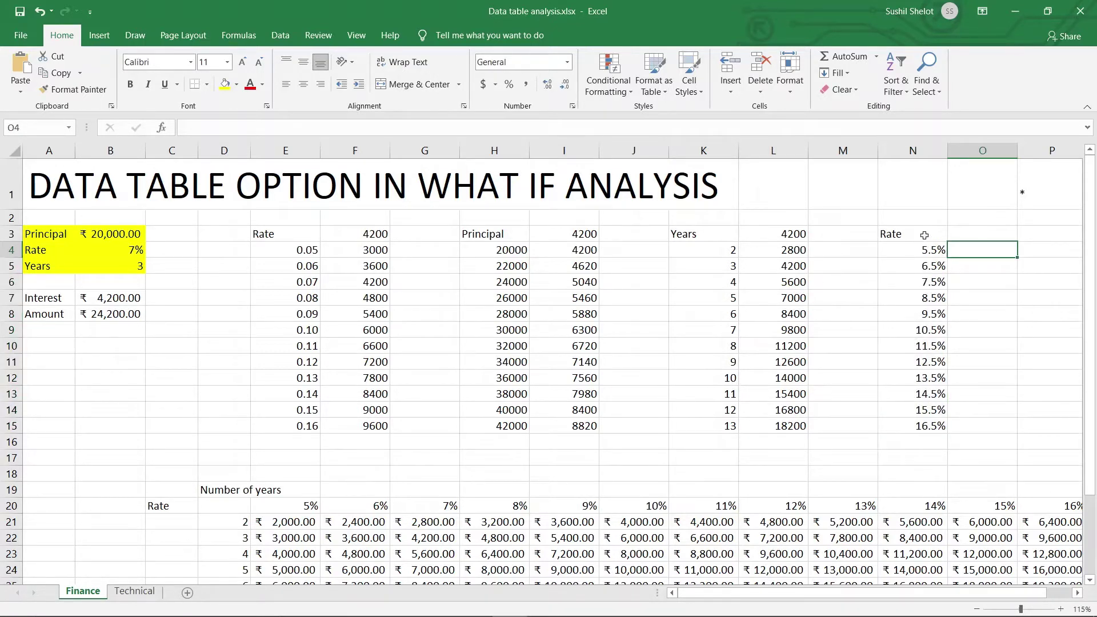
Create a one-variable What-If data table over N3:O15 with B4 as the column input cell
left_click_drag(922, 234, 986, 427)
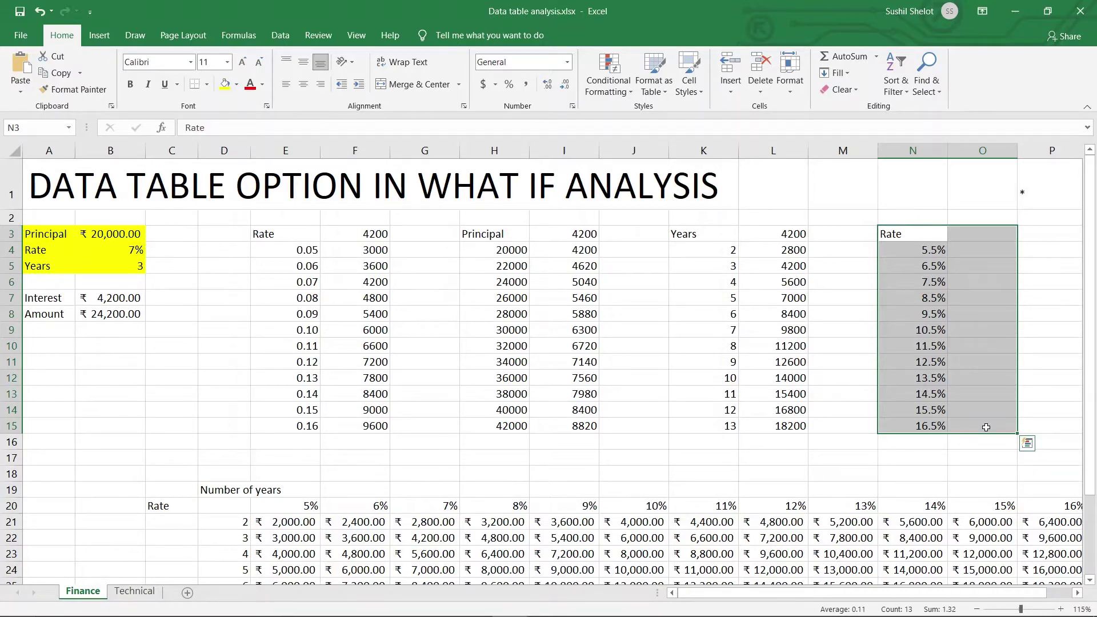
left_click(277, 39)
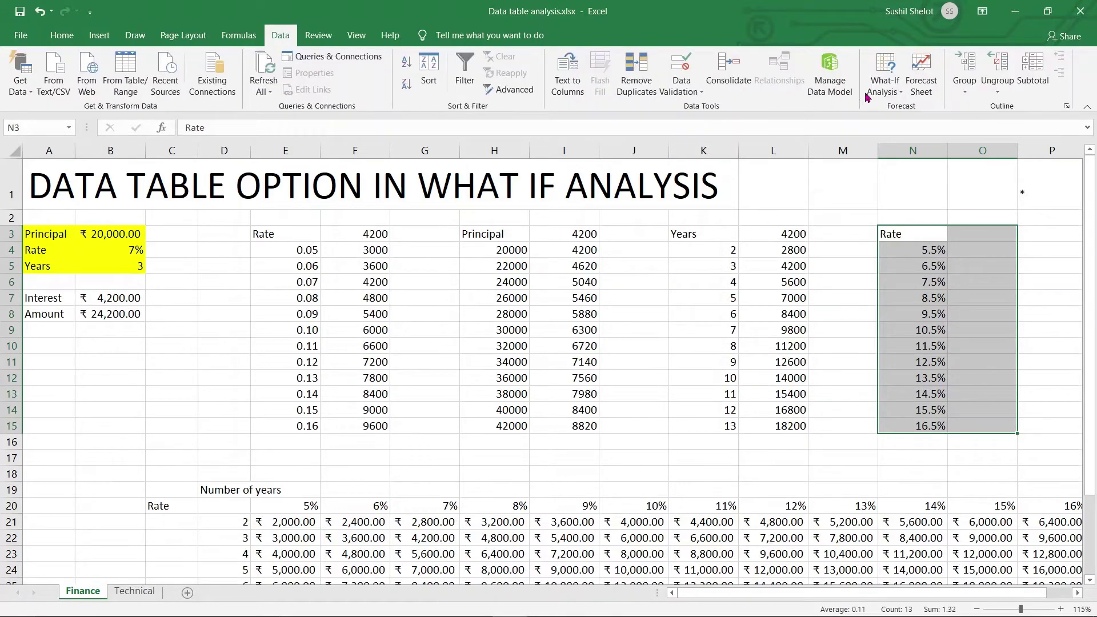
left_click(885, 86)
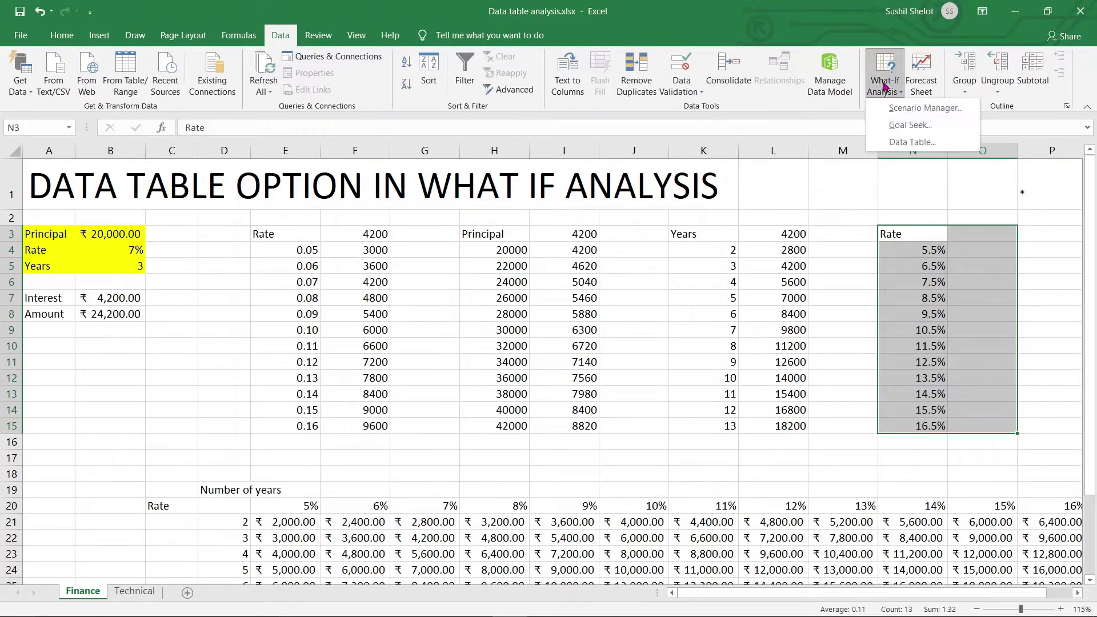
left_click(912, 143)
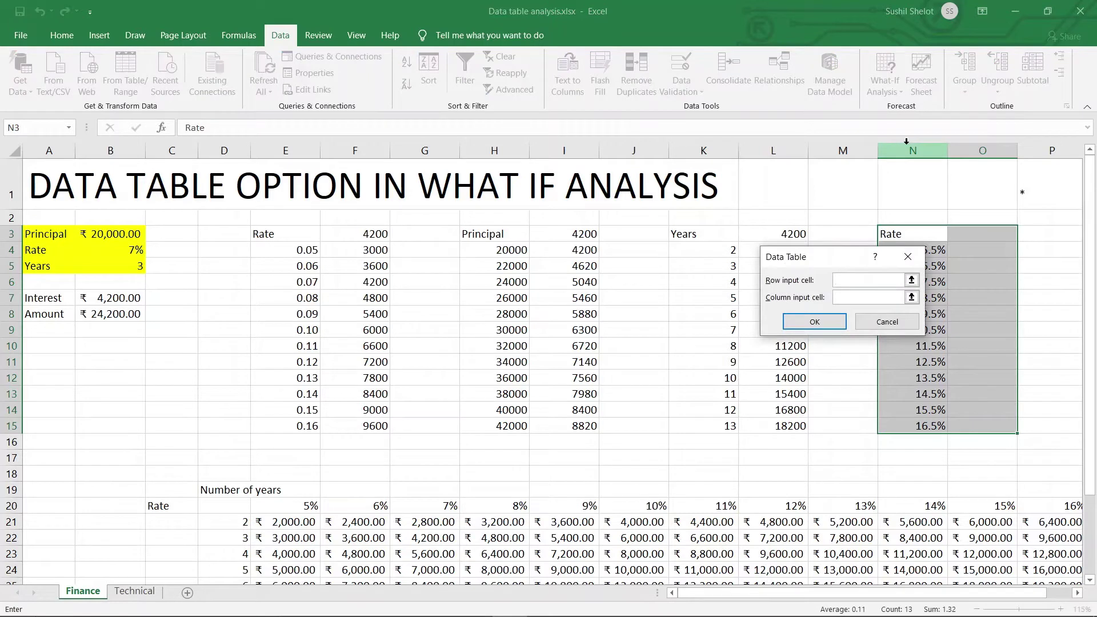
left_click(849, 298)
left_click(120, 252)
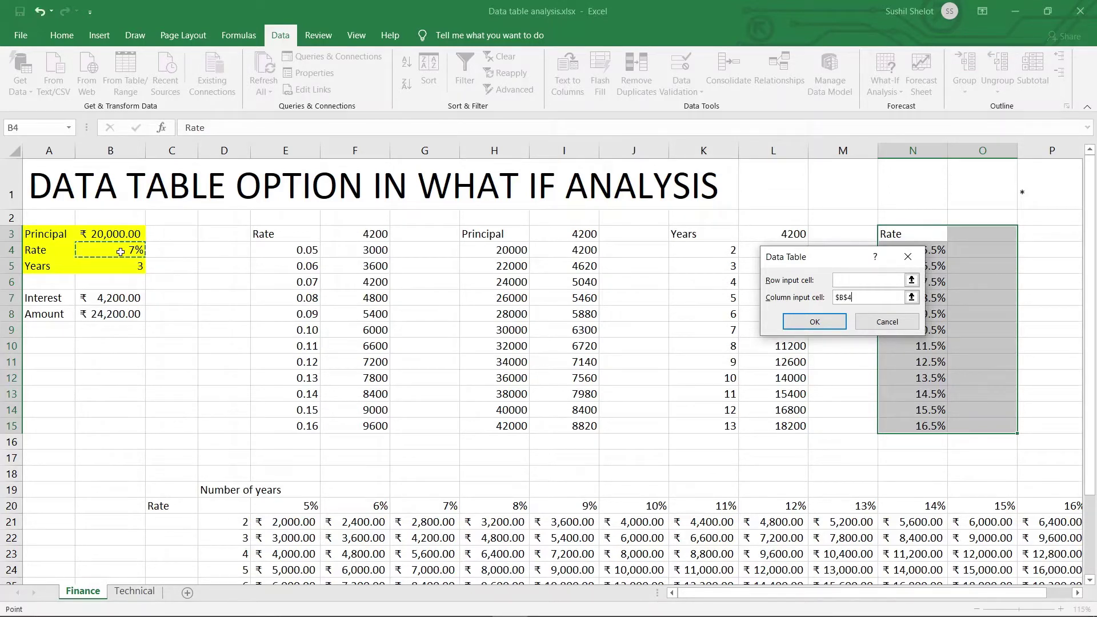
left_click(785, 319)
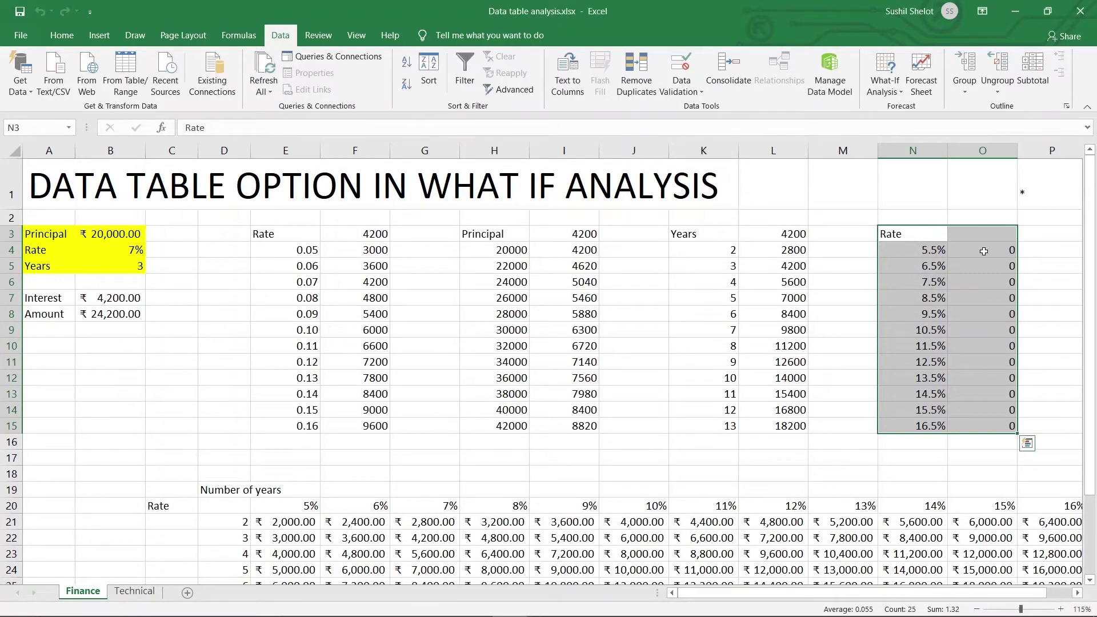
Link O3, the result header of the new rate table, to the Interest result in B7
left_click_drag(980, 250, 972, 423)
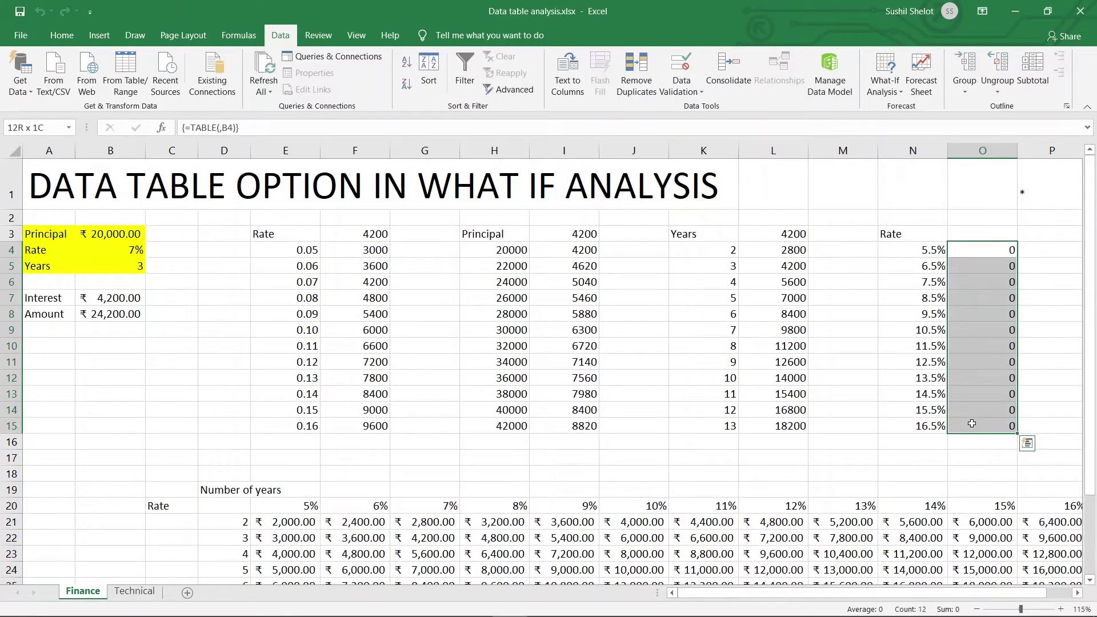
left_click(988, 253)
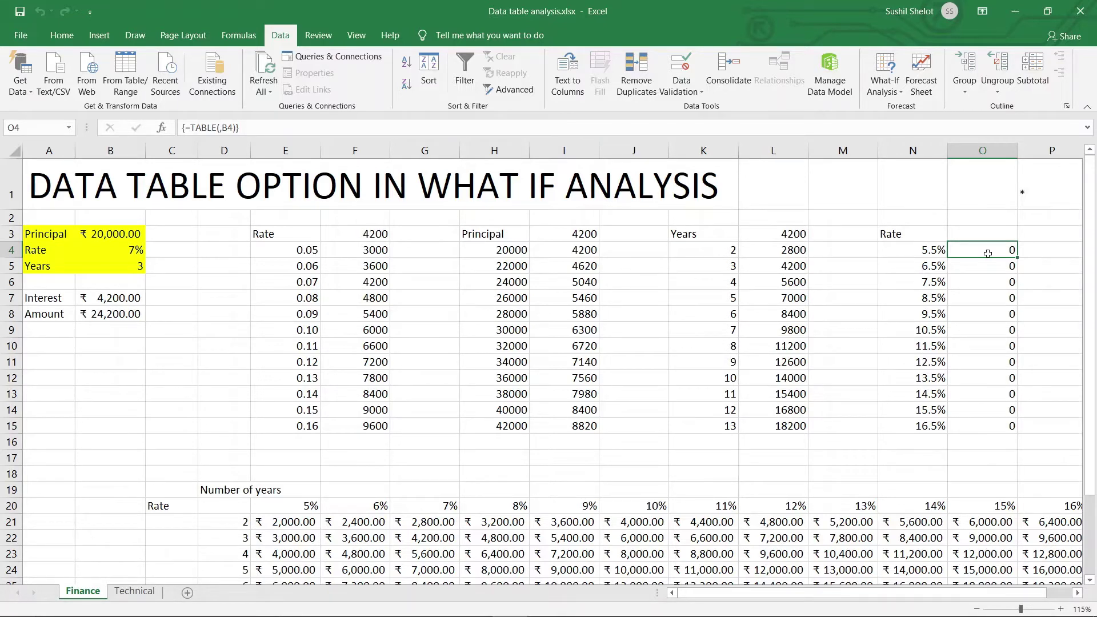
left_click(987, 234)
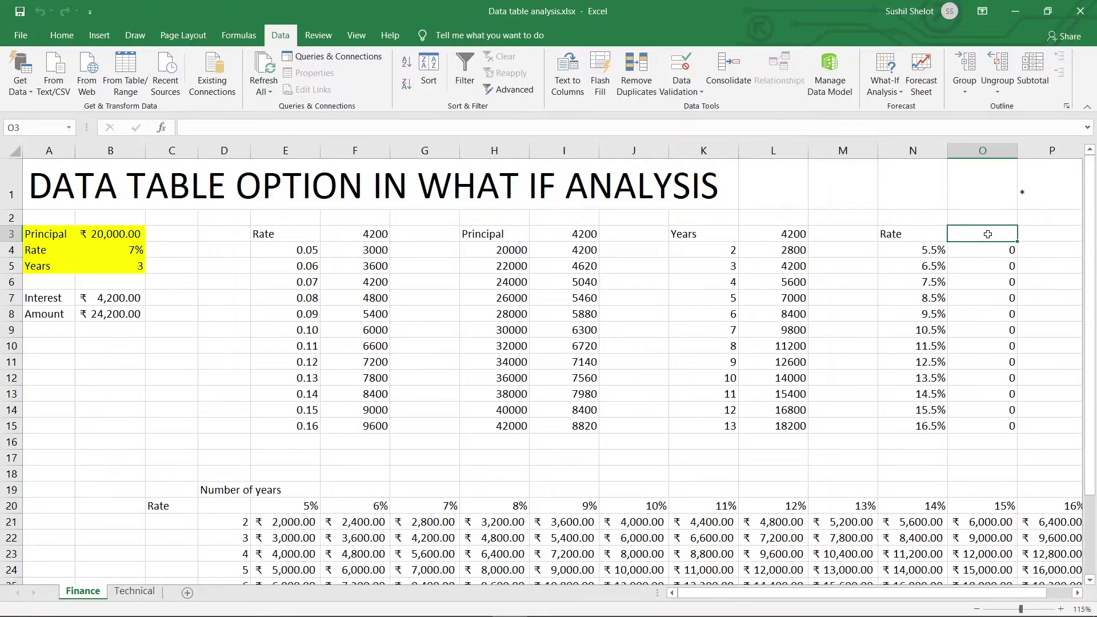
type("=")
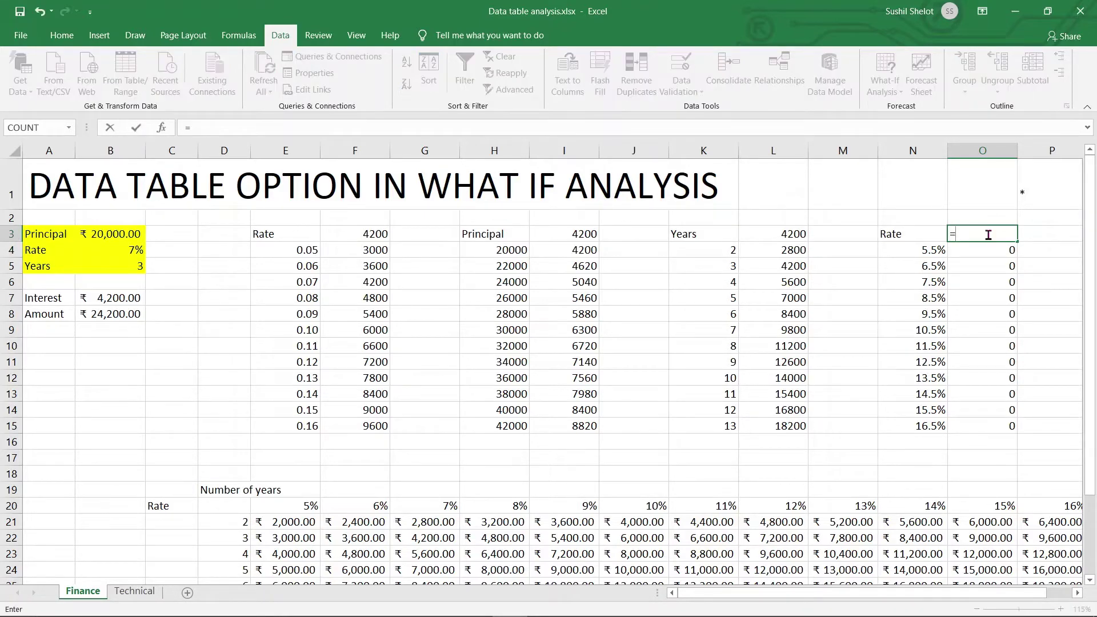
left_click(129, 299)
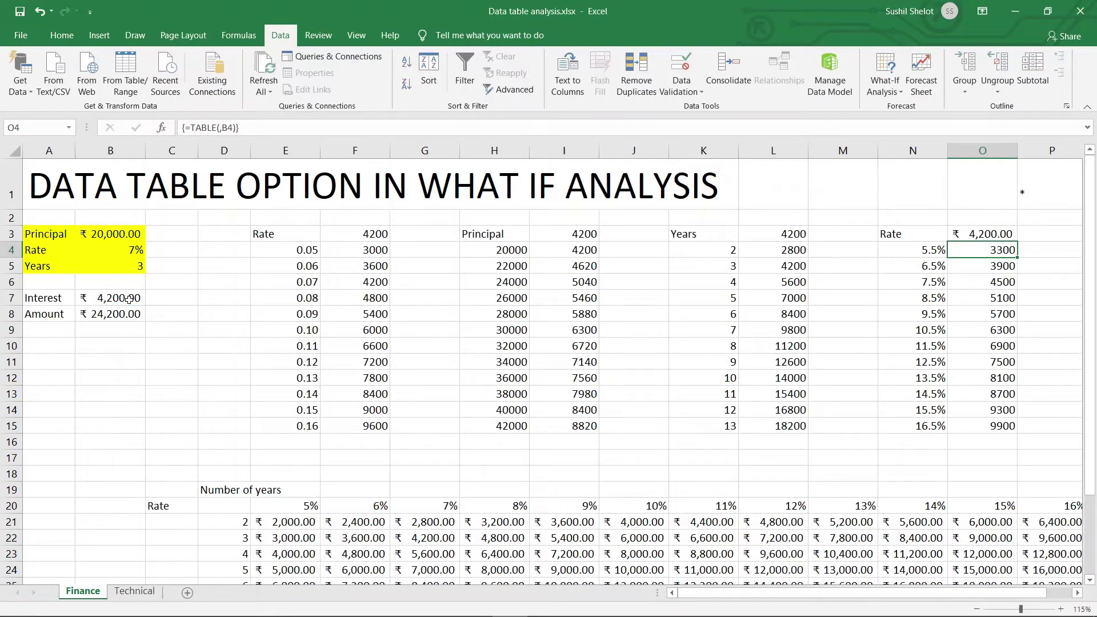
Examine the interest results in N3:O15 and the existing Rate, Principal and Years data tables in E3:L15
left_click_drag(958, 256, 965, 422)
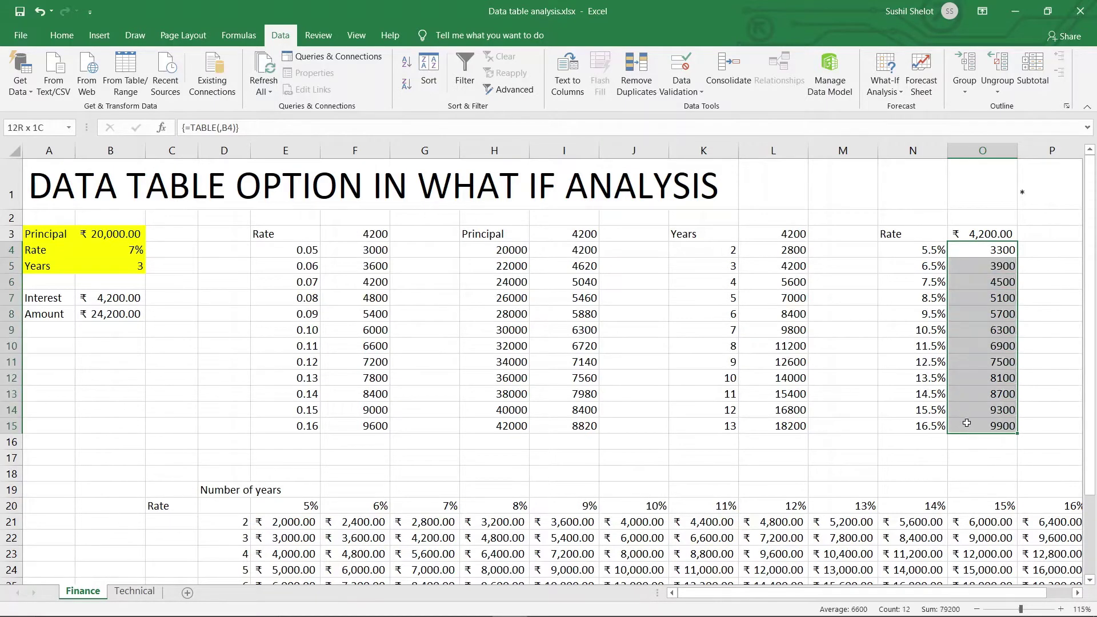
left_click(918, 250)
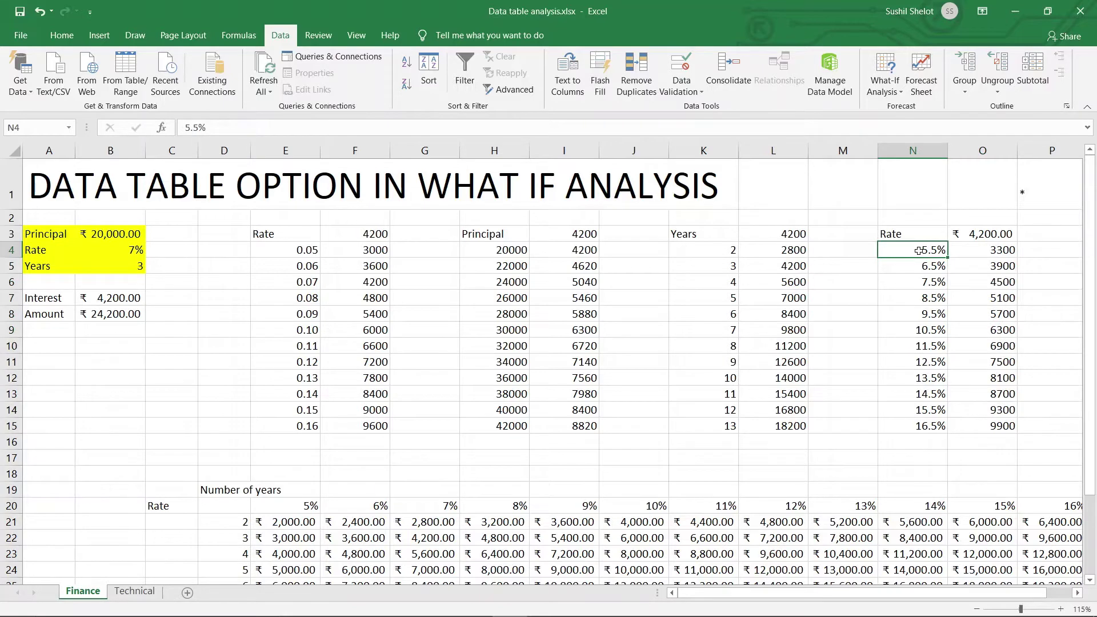
left_click(984, 250)
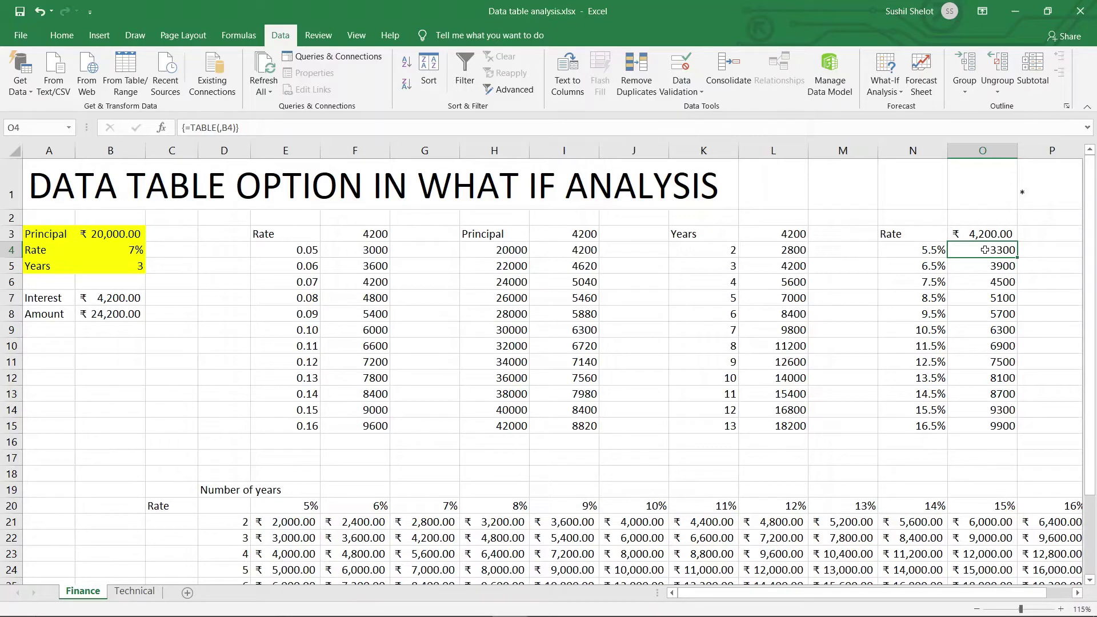
left_click_drag(913, 235, 981, 421)
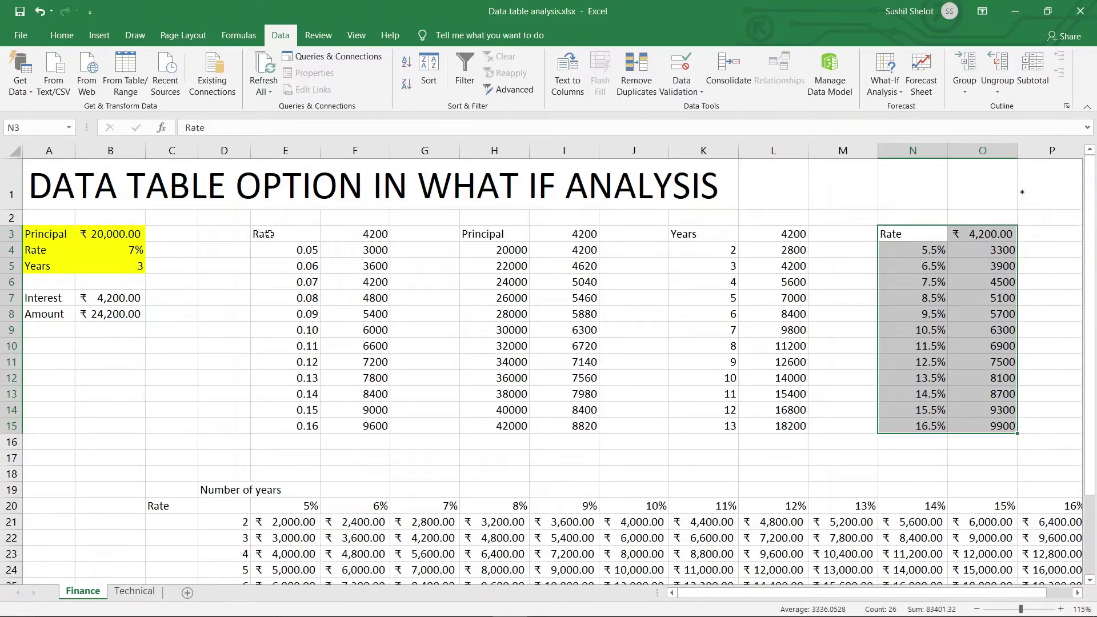
left_click_drag(268, 234, 772, 428)
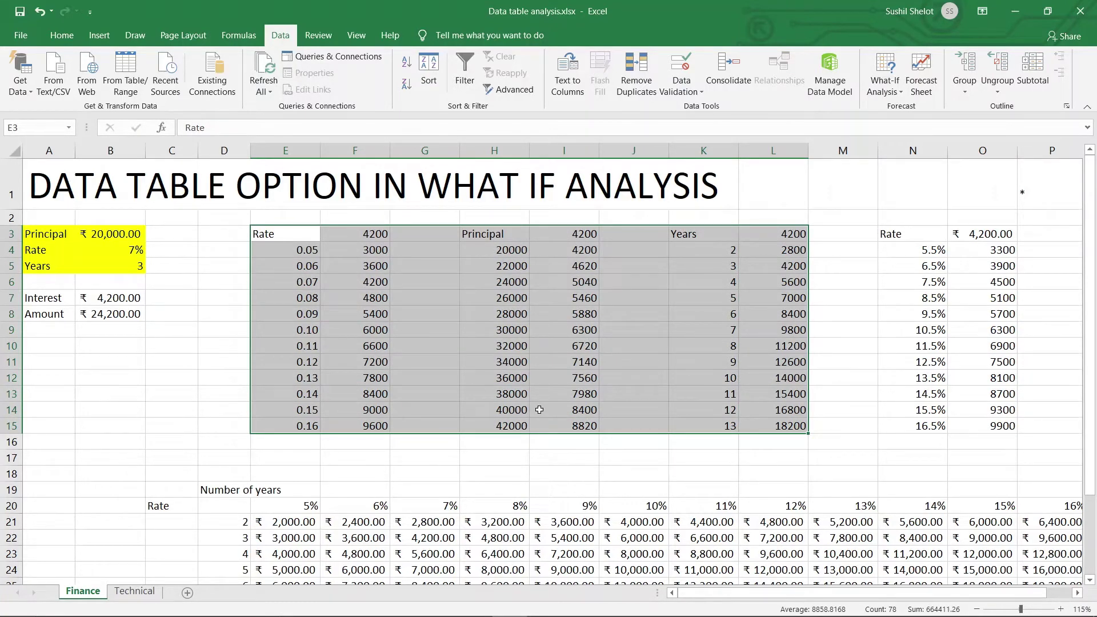
left_click(494, 240)
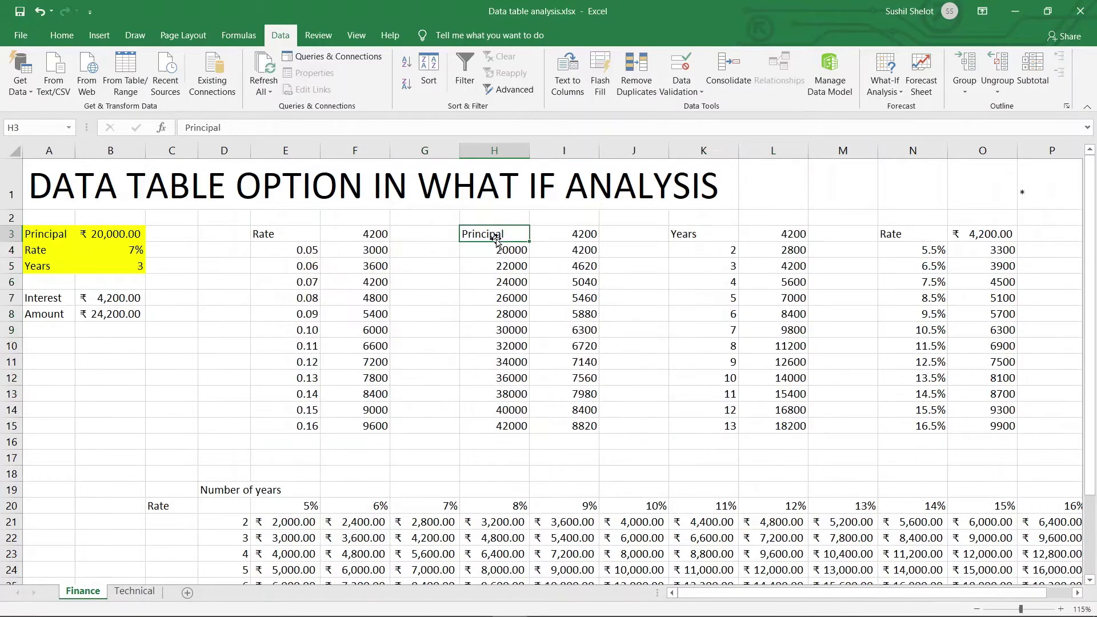
left_click(686, 234)
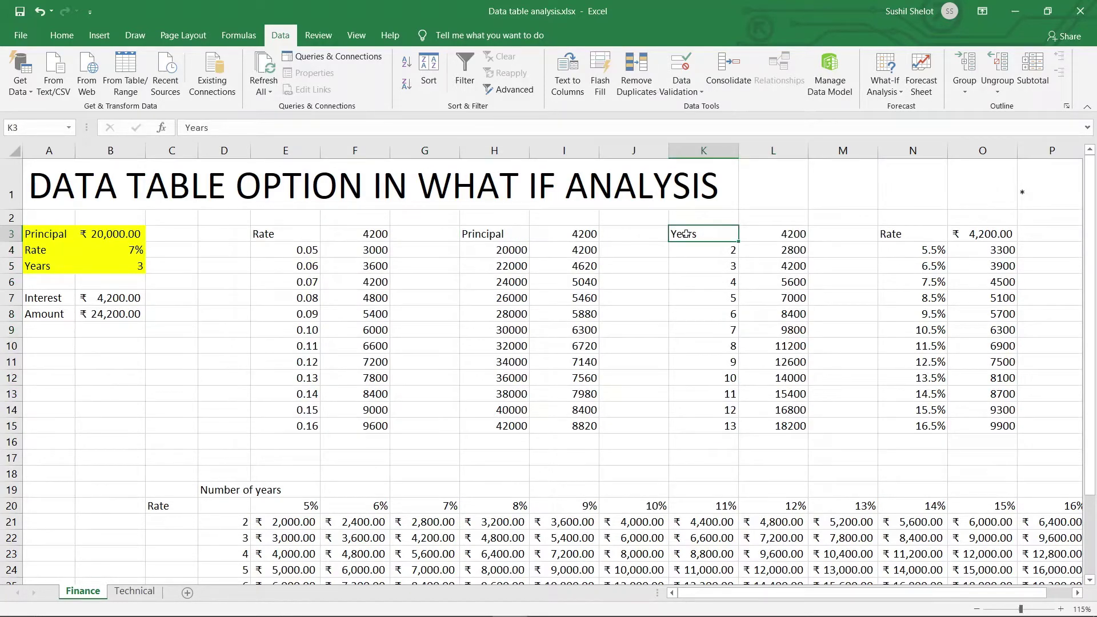
Format the rates in E4:E15 as whole percentages
left_click_drag(307, 252, 308, 427)
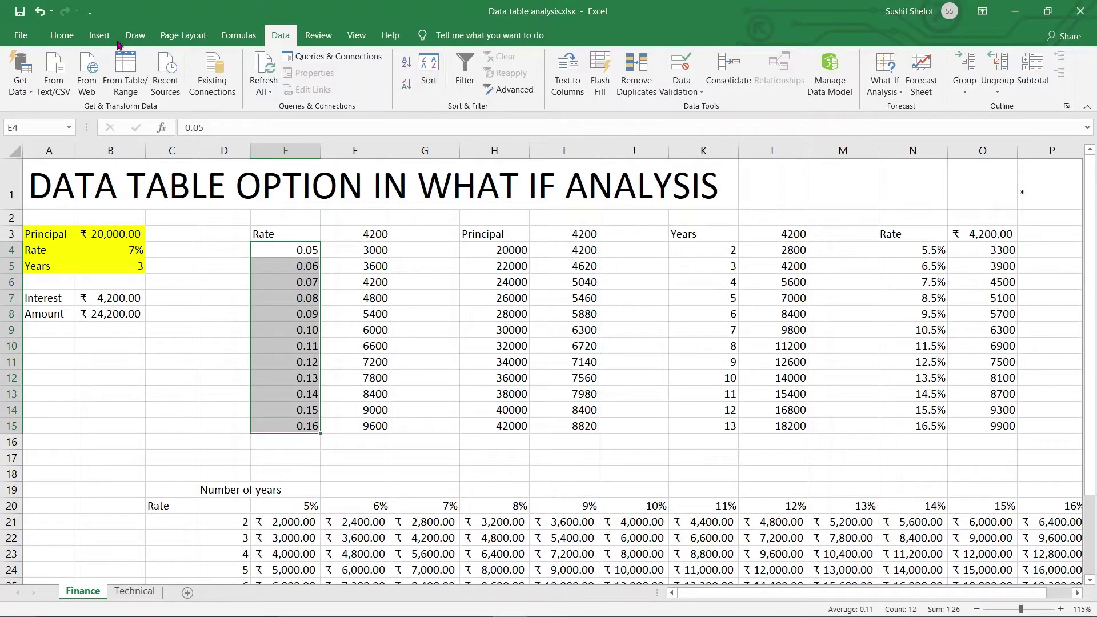
left_click(62, 35)
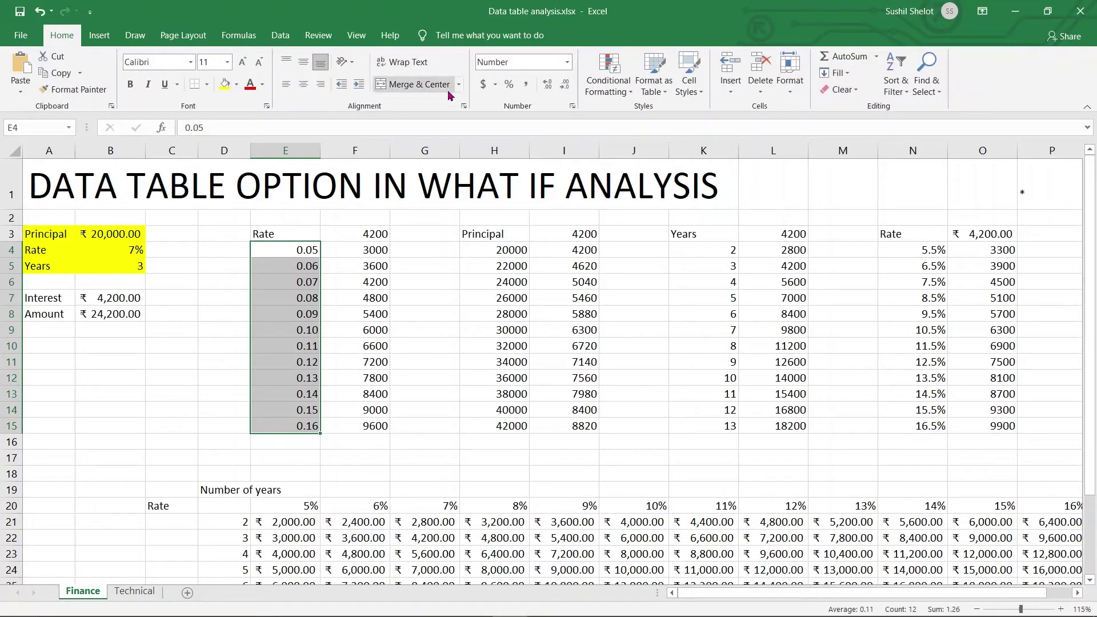
left_click(508, 84)
left_click(402, 461)
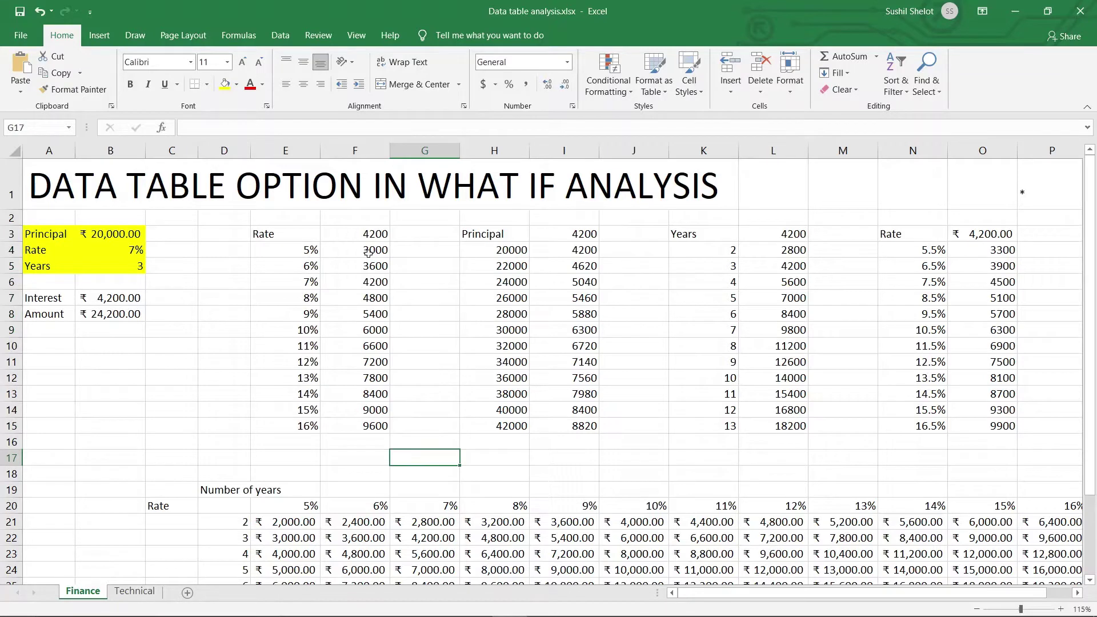
Review the interest results in F4:F15, the Principal data table in columns H and I, and the rates in N4:N15
left_click_drag(368, 255, 364, 426)
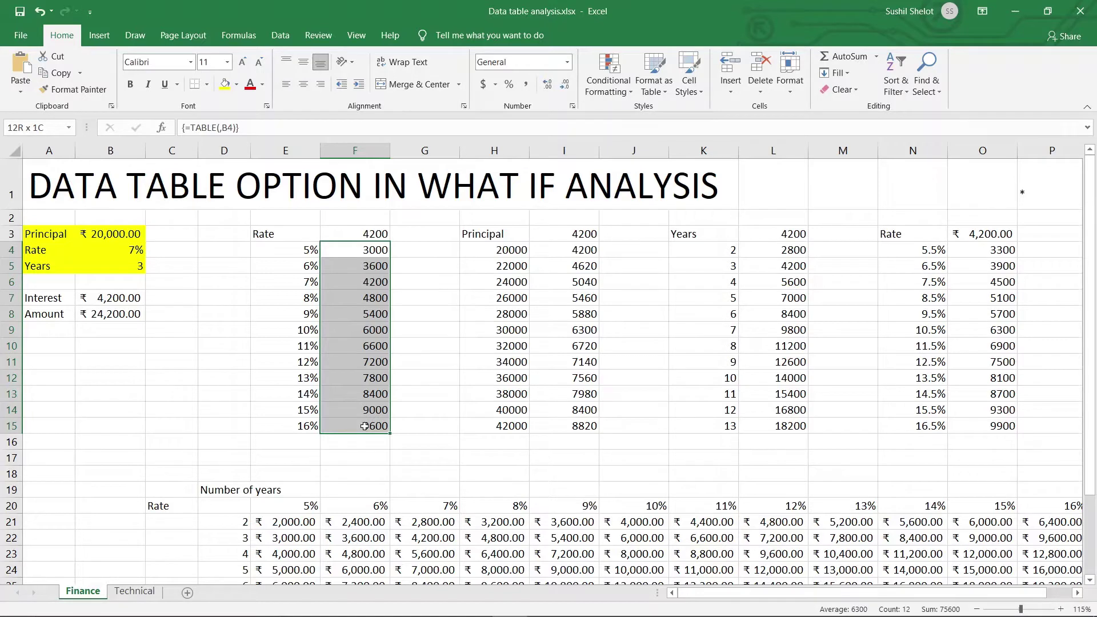
left_click_drag(365, 426, 364, 426)
mouse_move(532, 244)
left_mouse_down()
mouse_move(526, 232)
mouse_move(443, 253)
mouse_move(473, 413)
mouse_move(521, 448)
mouse_move(553, 361)
mouse_move(530, 239)
left_mouse_up()
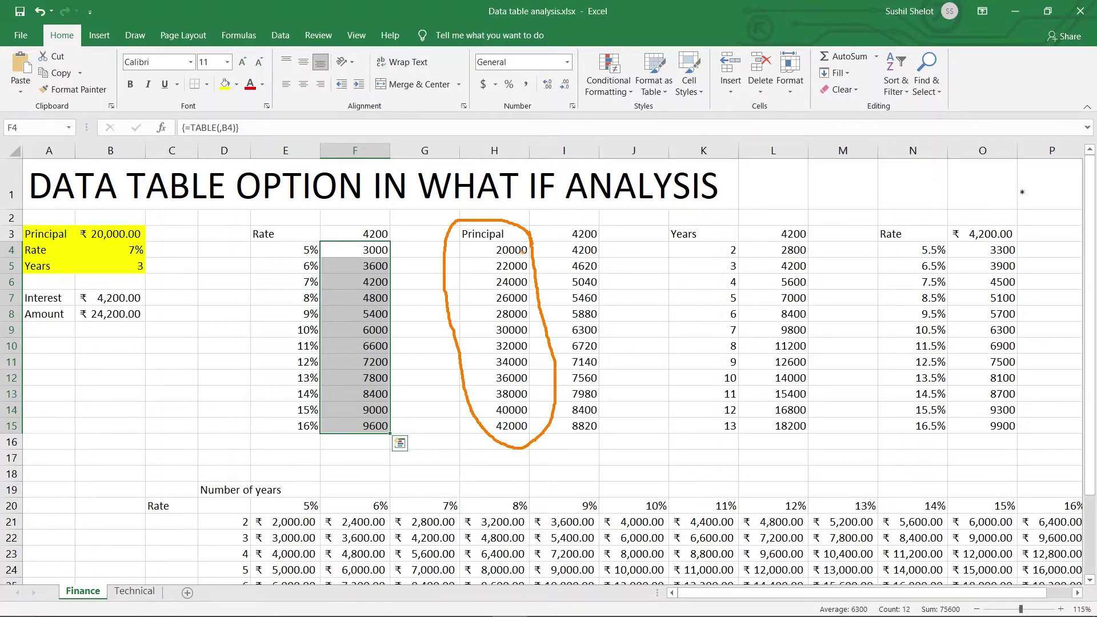
left_click_drag(522, 251, 598, 226)
mouse_move(156, 236)
left_mouse_down()
mouse_move(109, 223)
mouse_move(141, 252)
mouse_move(163, 238)
left_mouse_up()
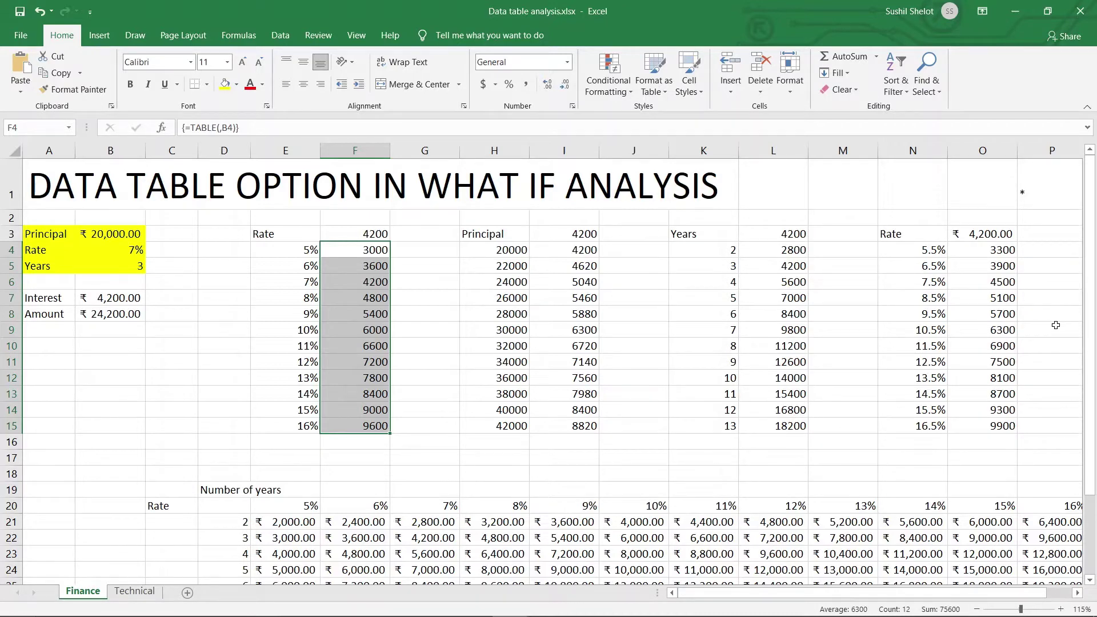
left_click(934, 253)
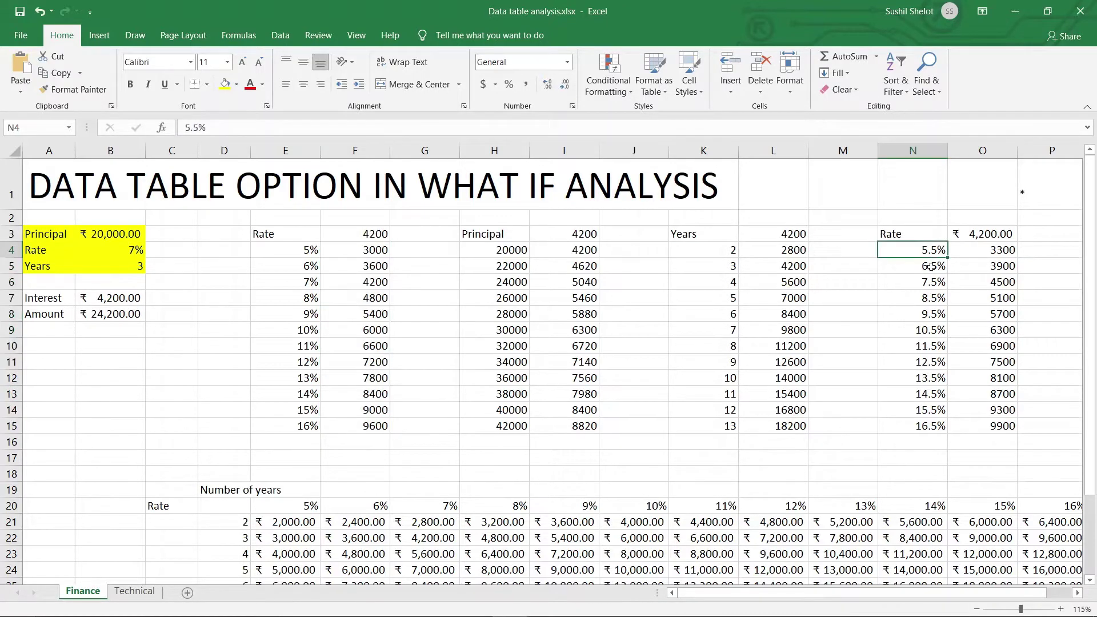
left_click_drag(930, 266, 921, 426)
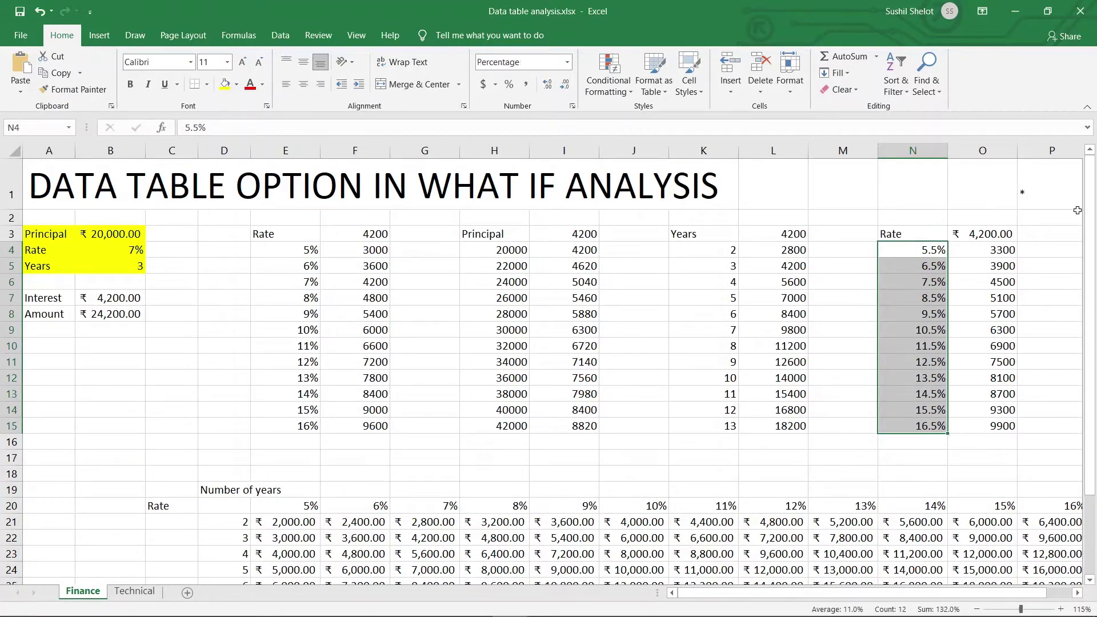
Link O3 to the Amount in B8 and check the recalculated data table results in O4:O15
left_click(992, 234)
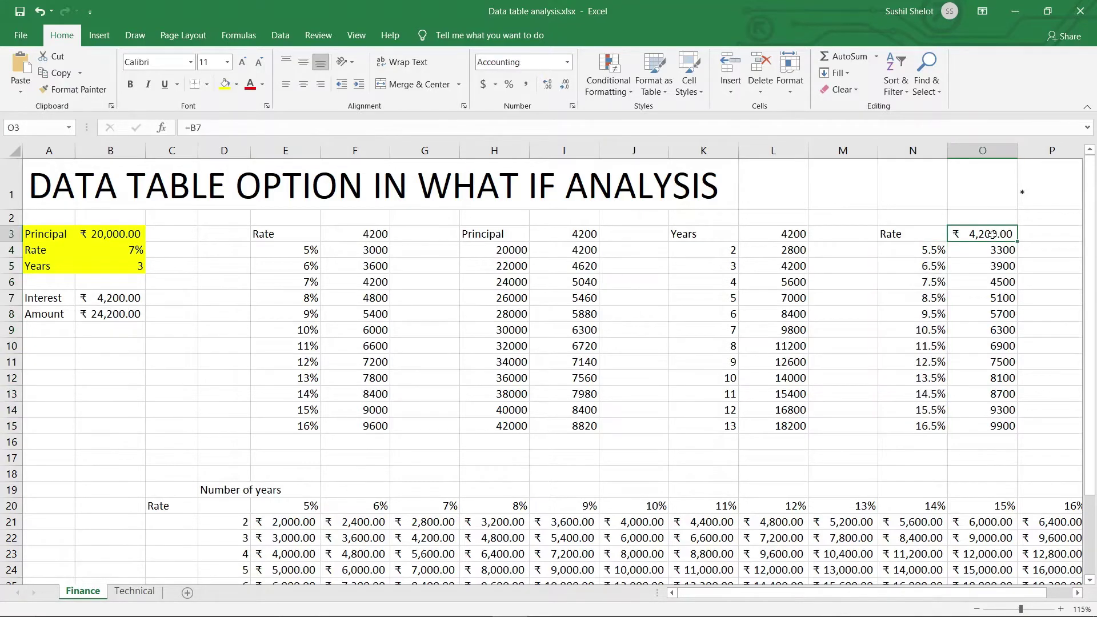
type("=")
left_click(126, 310)
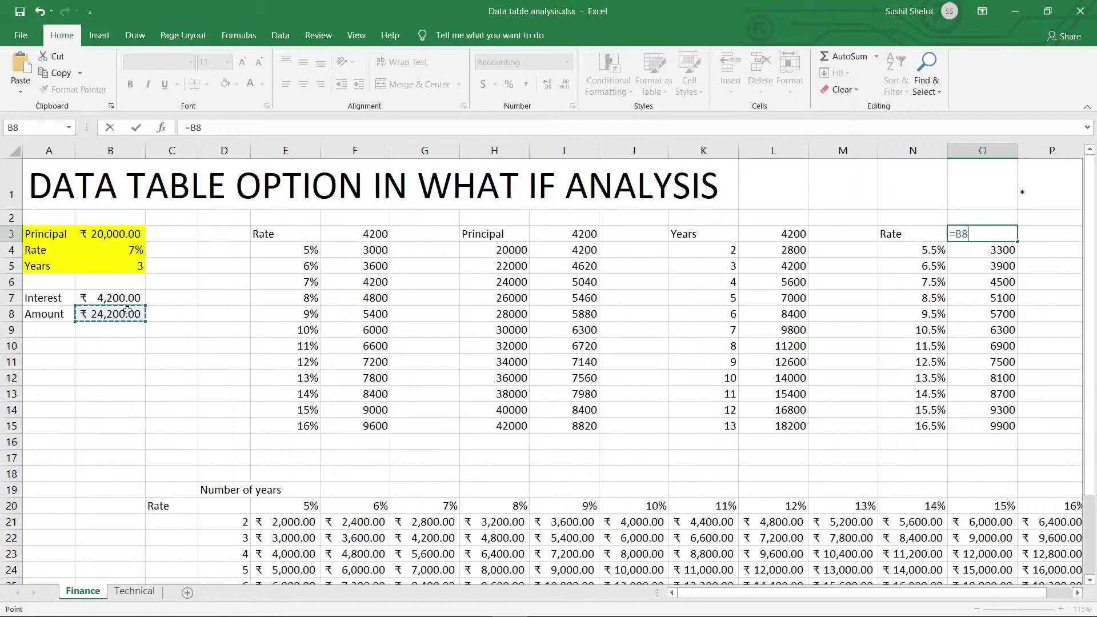
key("Return")
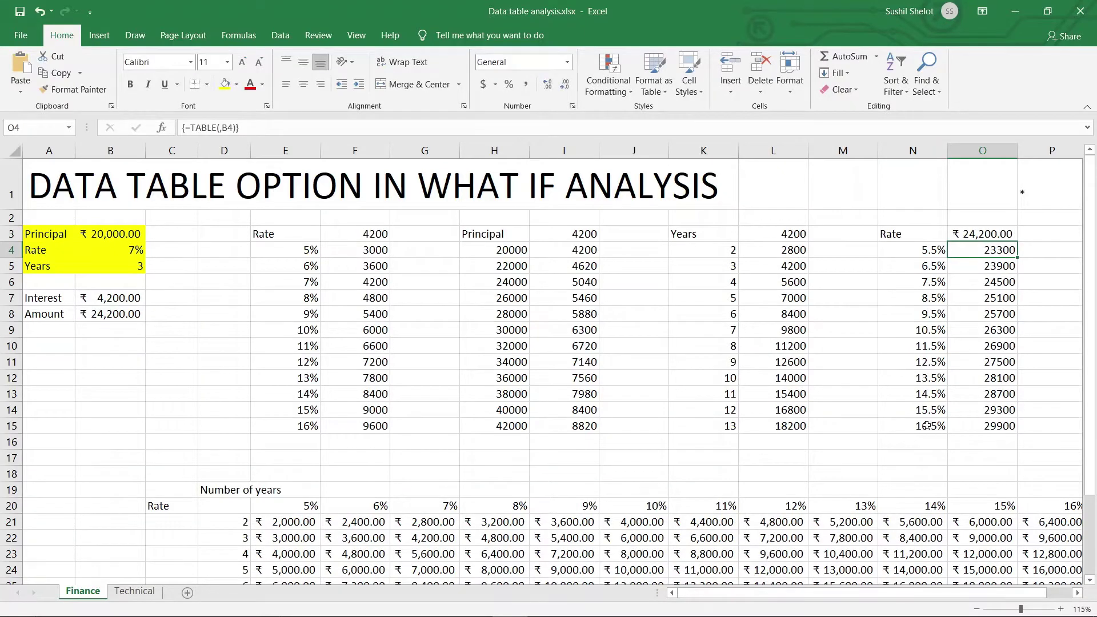
left_click_drag(999, 249, 998, 418)
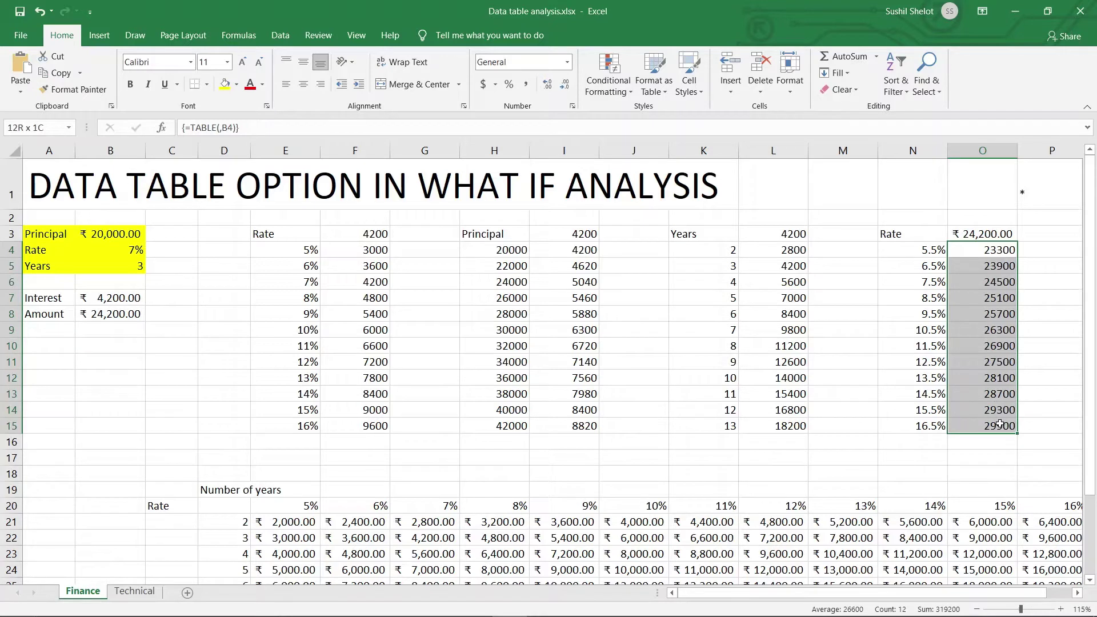
left_click_drag(999, 423, 999, 423)
Copy the inputs and results block A3:B8 to A20, beside the two-variable table of rates and years
key("alt")
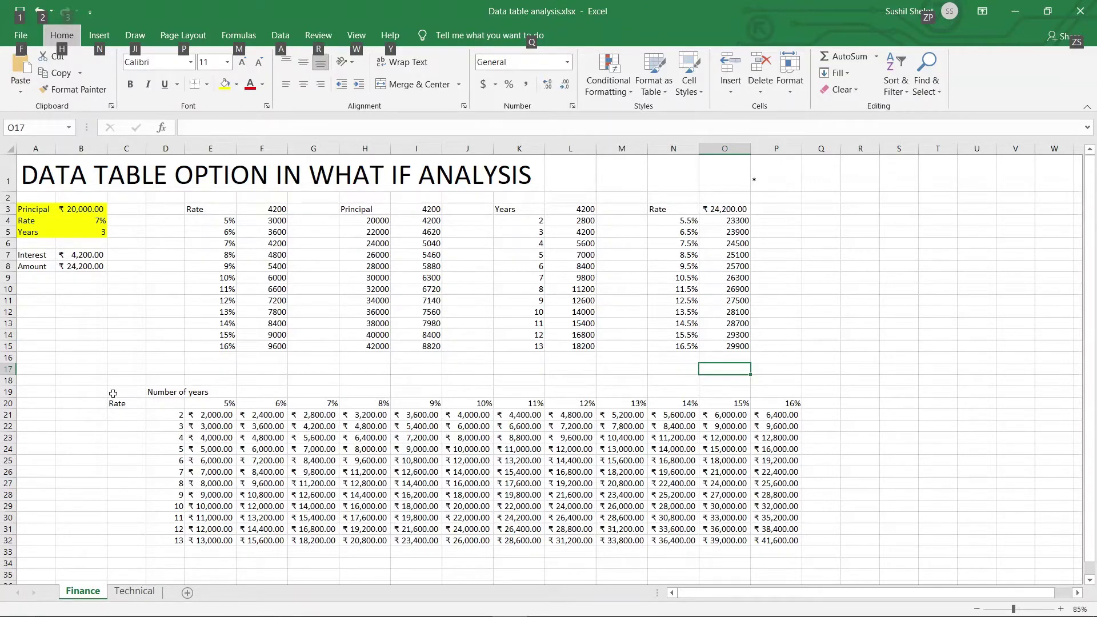
left_click_drag(113, 394, 790, 548)
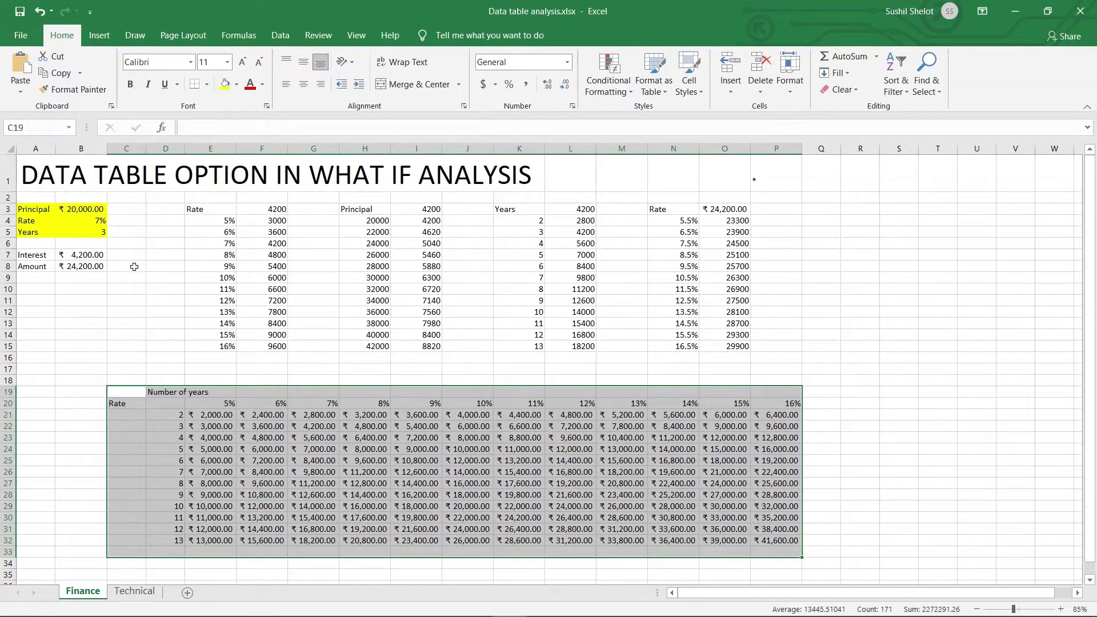
left_click_drag(31, 210, 85, 262)
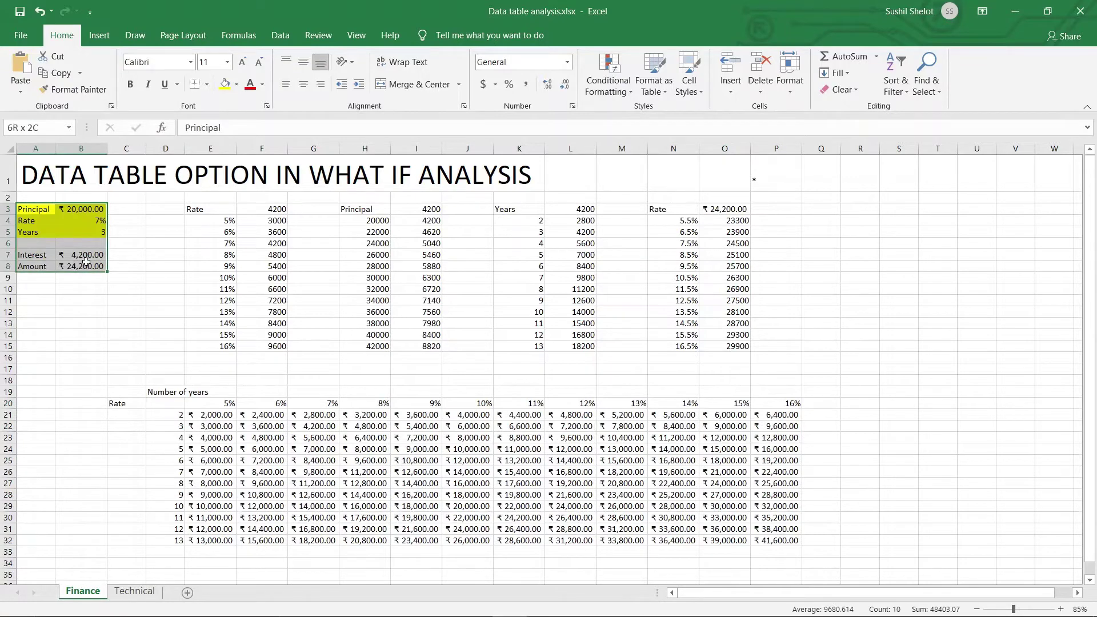
key("ctrl+c")
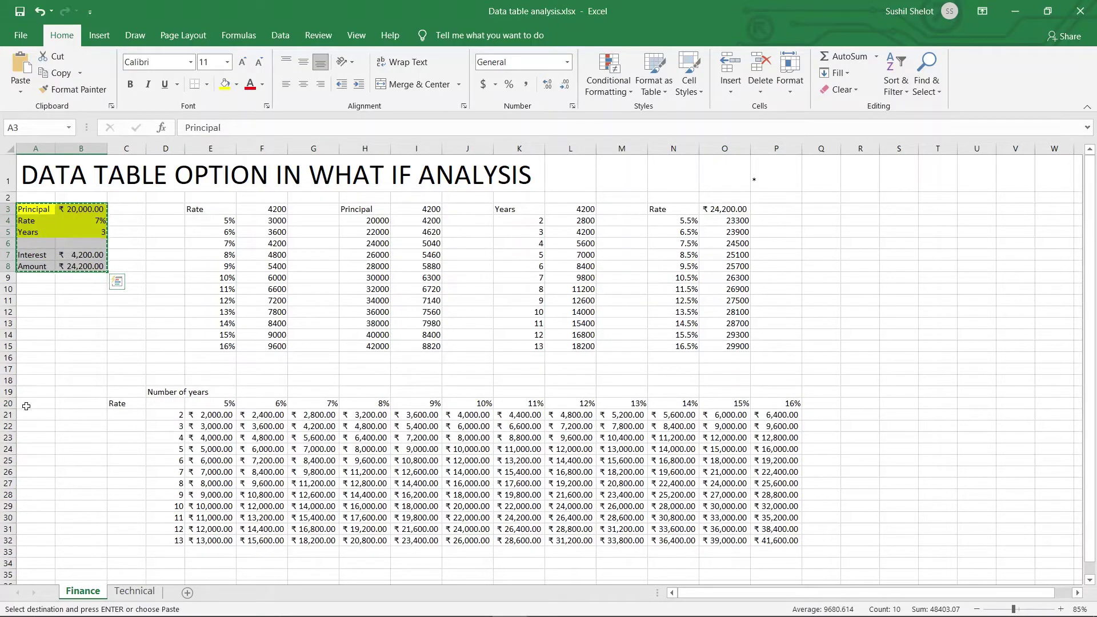
left_click(26, 405)
key("ctrl+v")
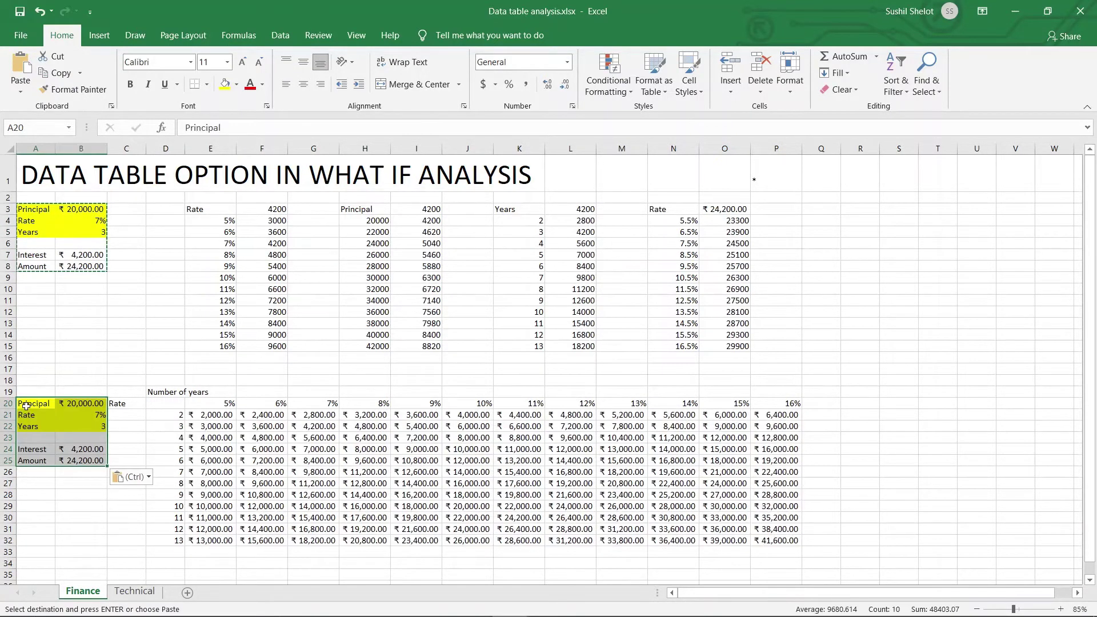
left_click(930, 431)
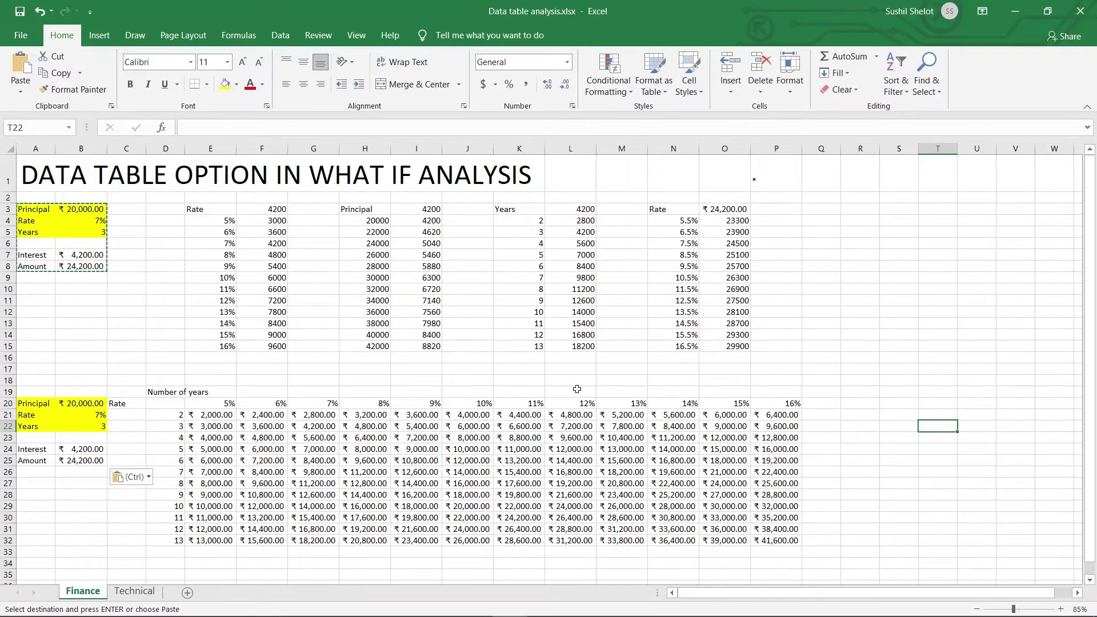
Examine the two-variable table of rates and years in C19:P32 together with the copied inputs in A20:B25
scroll(577, 389, "up", 3)
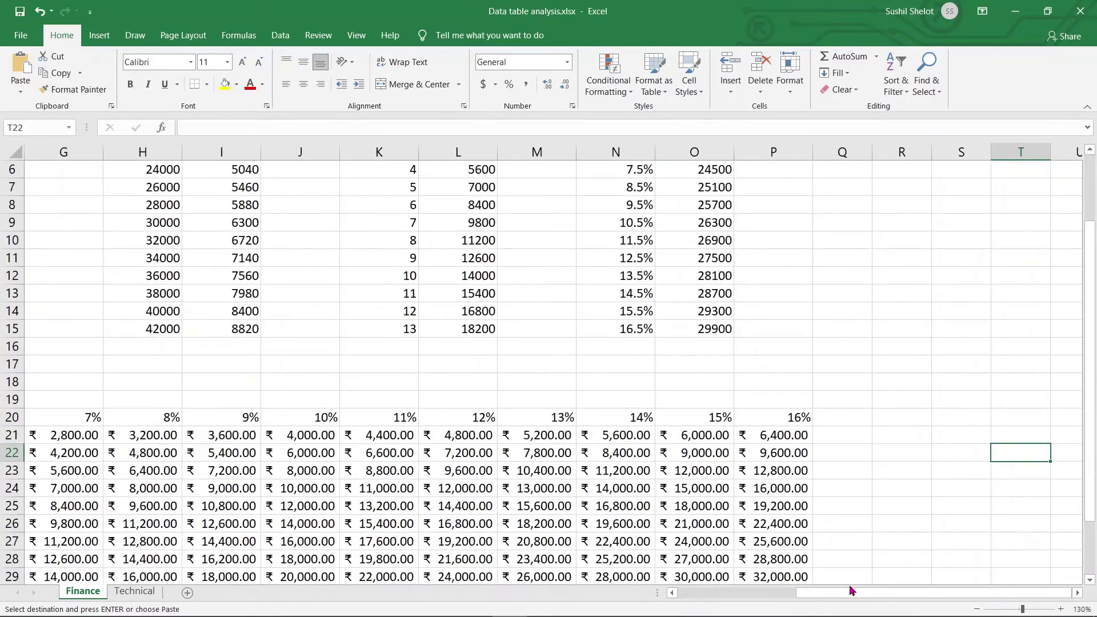
left_click_drag(851, 590, 732, 593)
scroll(808, 369, "down", 1)
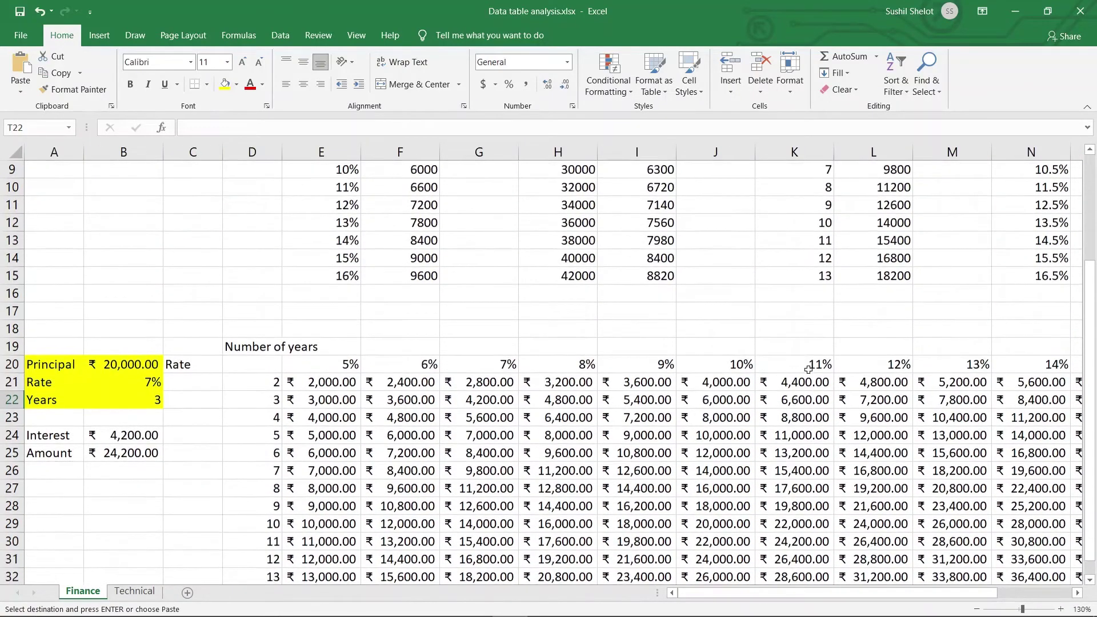
scroll(808, 368, "down", 2)
scroll(806, 371, "up", 1)
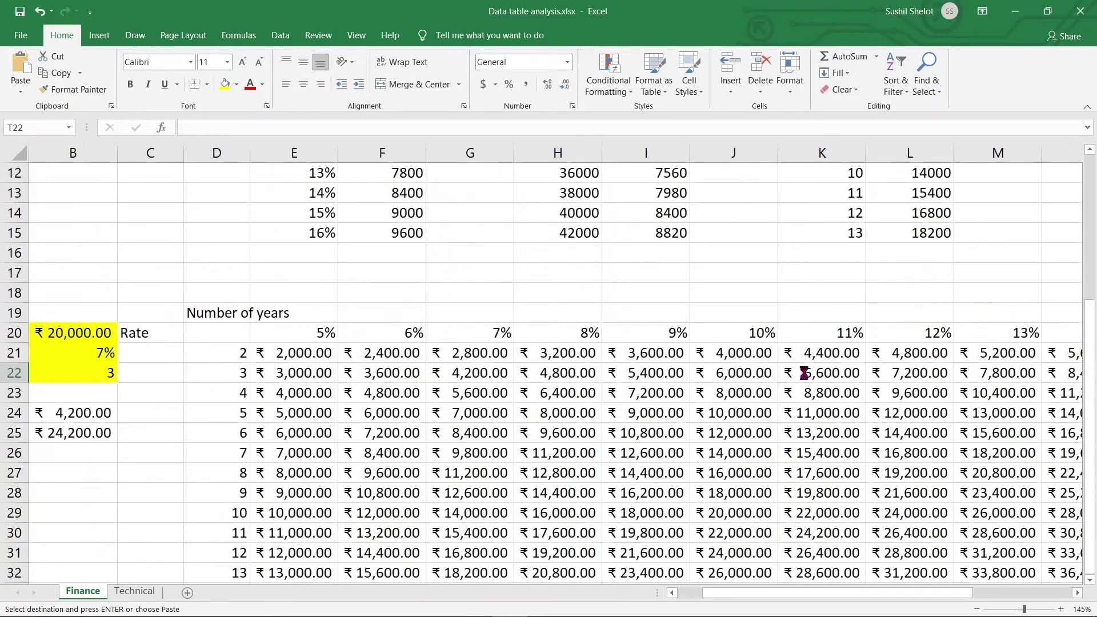
scroll(804, 372, "down", 3)
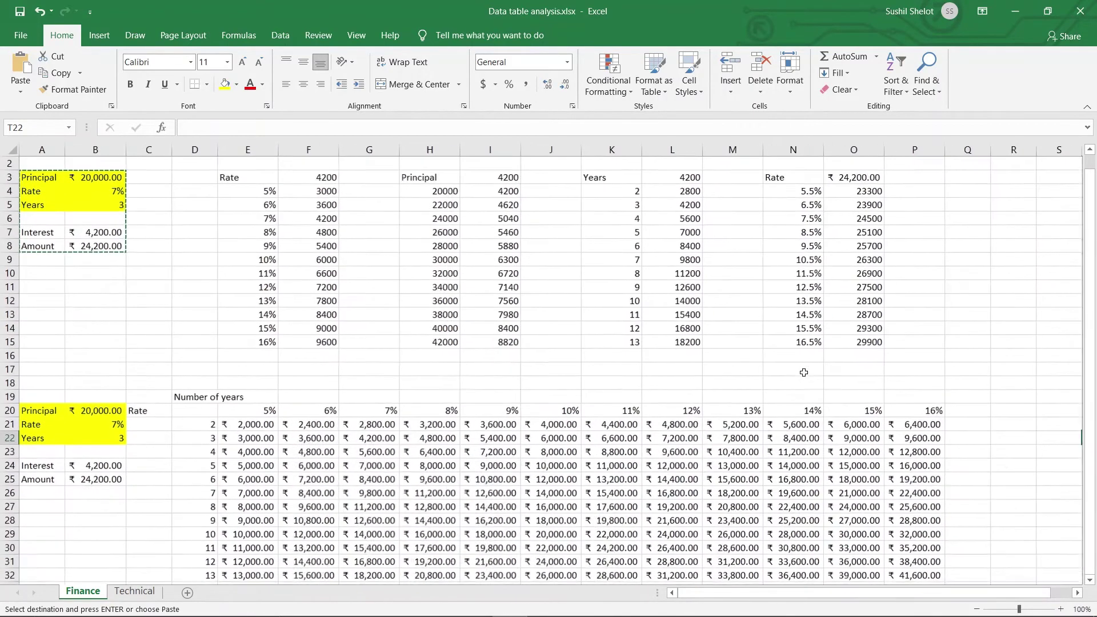
scroll(982, 391, "down", 1)
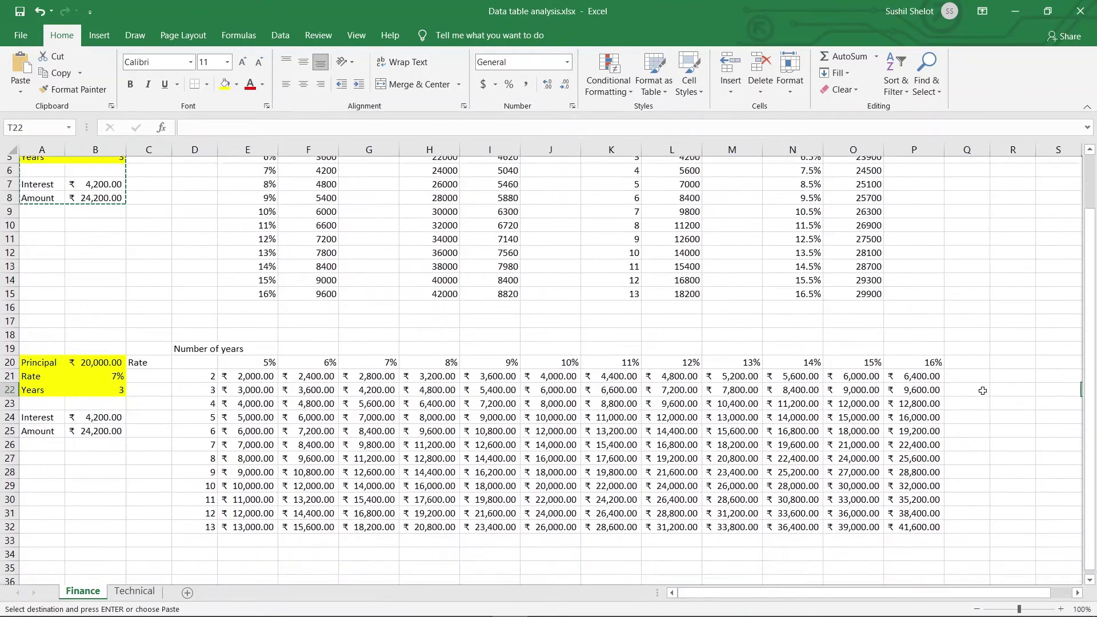
Try to delete the single result in N30 from the two-variable data table
scroll(983, 390, "down", 1)
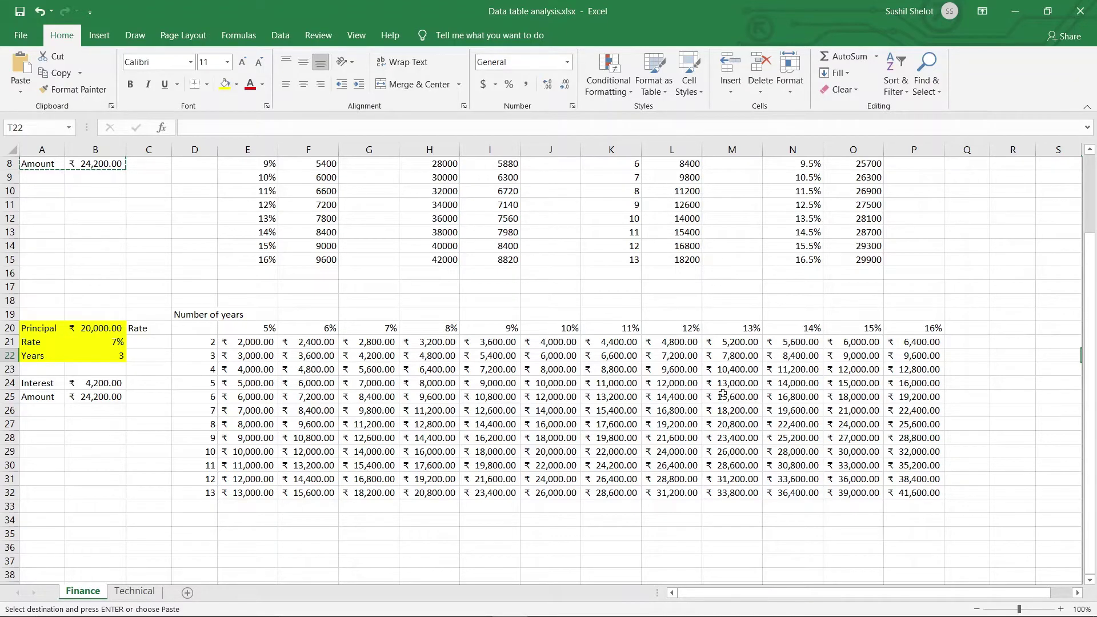
mouse_move(210, 332)
left_mouse_down()
mouse_move(743, 466)
mouse_move(911, 491)
left_mouse_up()
left_click(1008, 461)
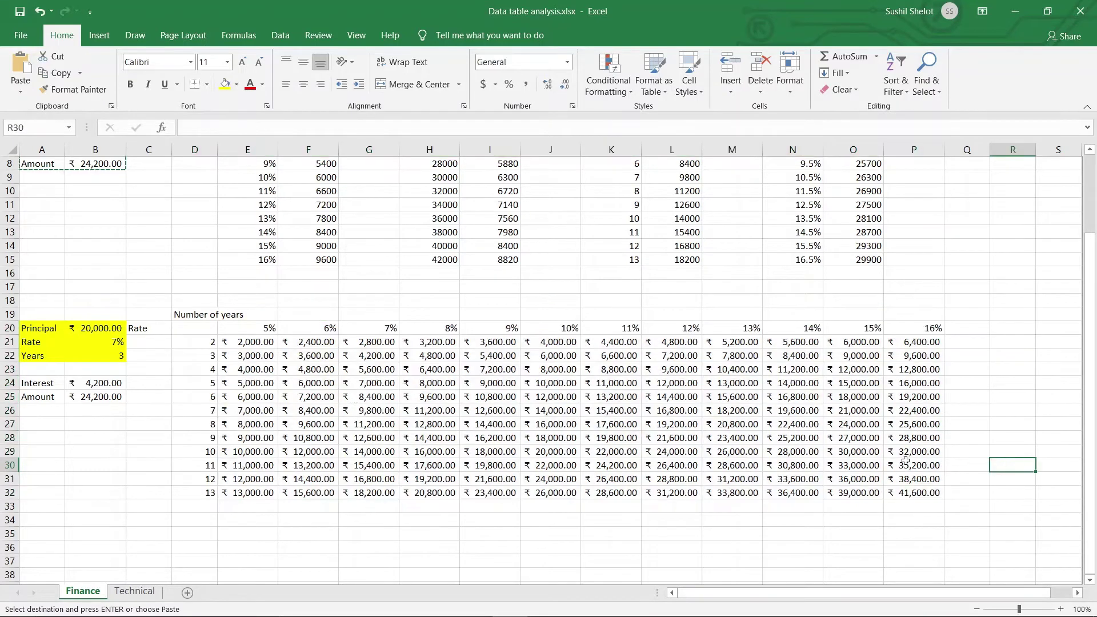
left_click_drag(258, 345, 914, 492)
left_click(818, 471)
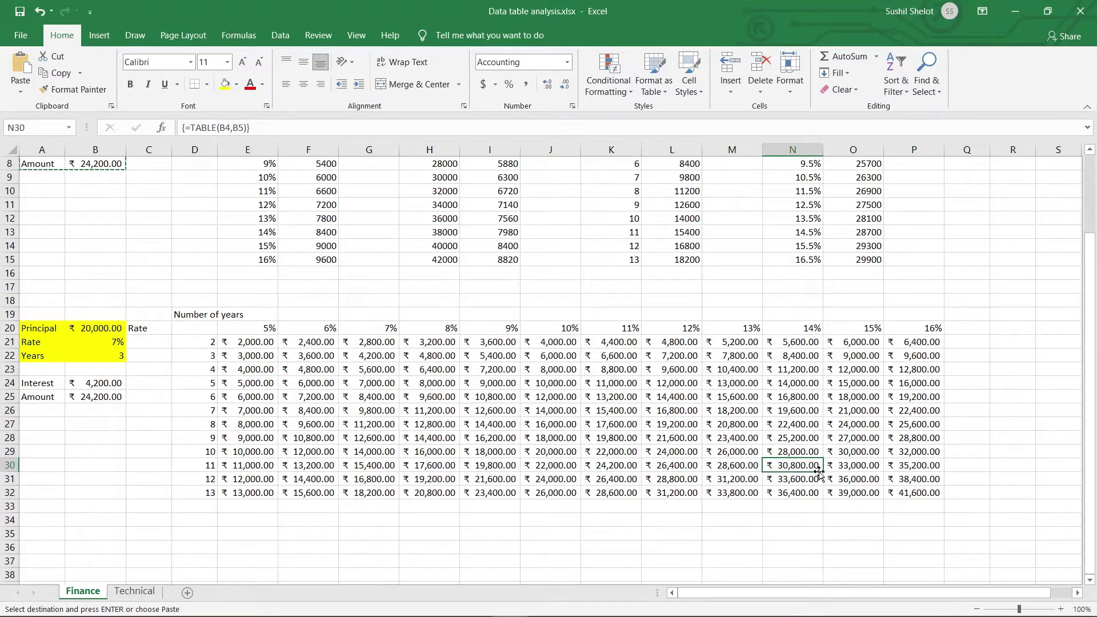
key("Delete")
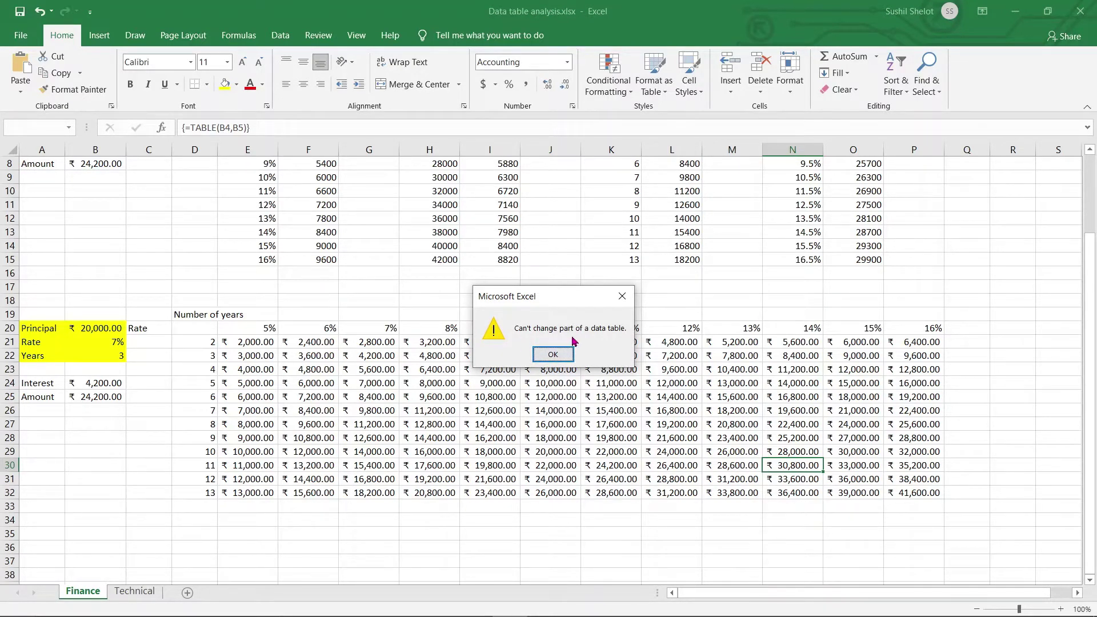
left_click(553, 354)
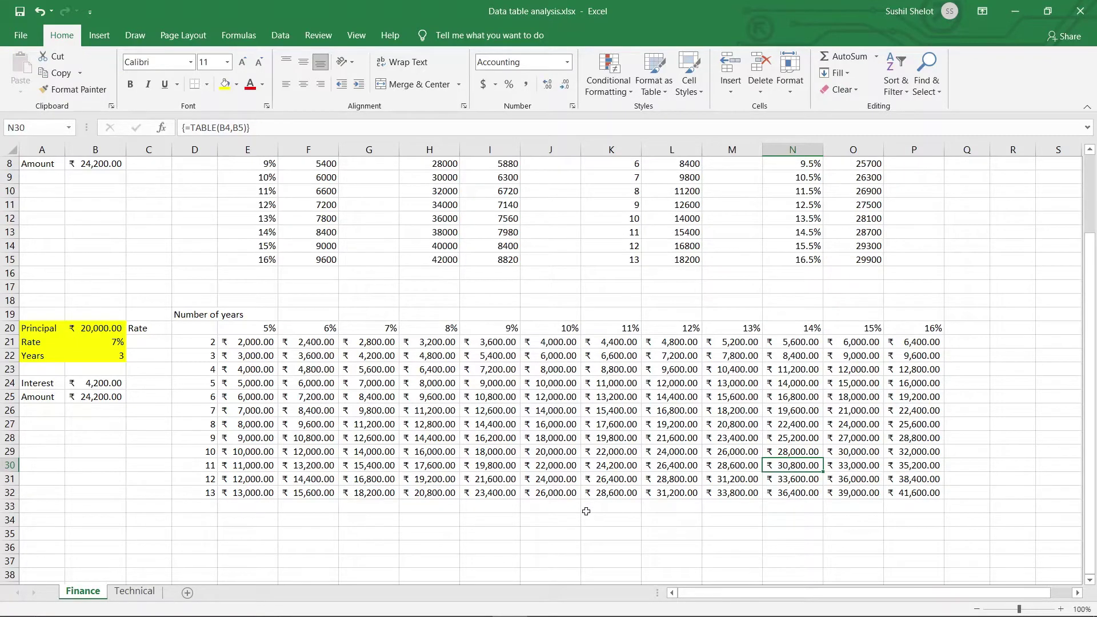
Clear all the two-variable data table results in E21:P32, keeping the rate and year headings
left_click_drag(900, 492, 254, 342)
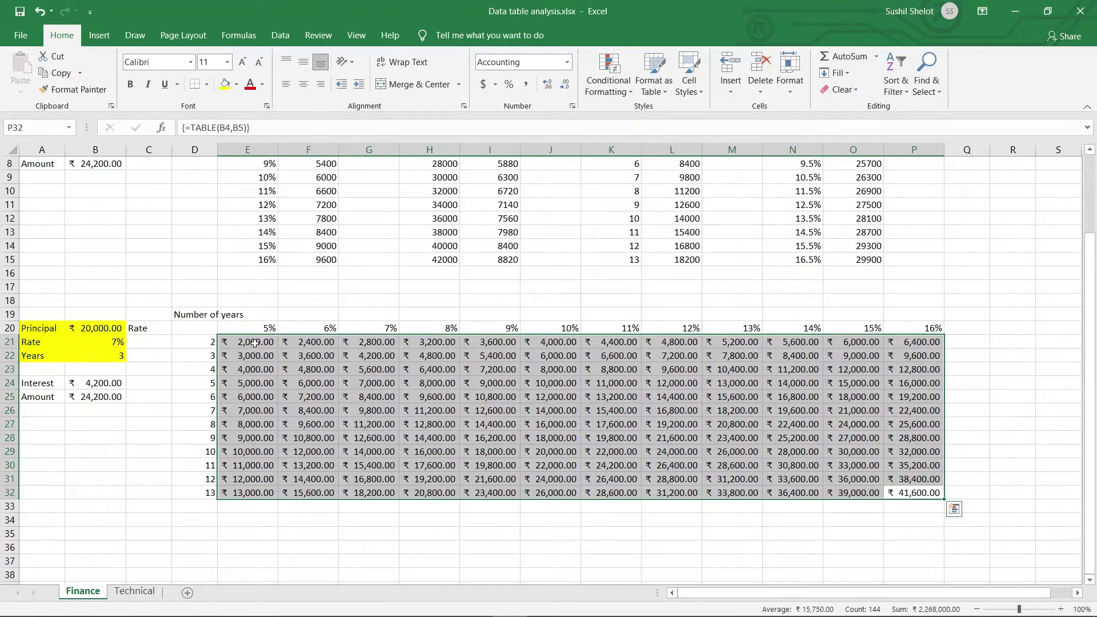
key("Delete")
left_click(522, 504)
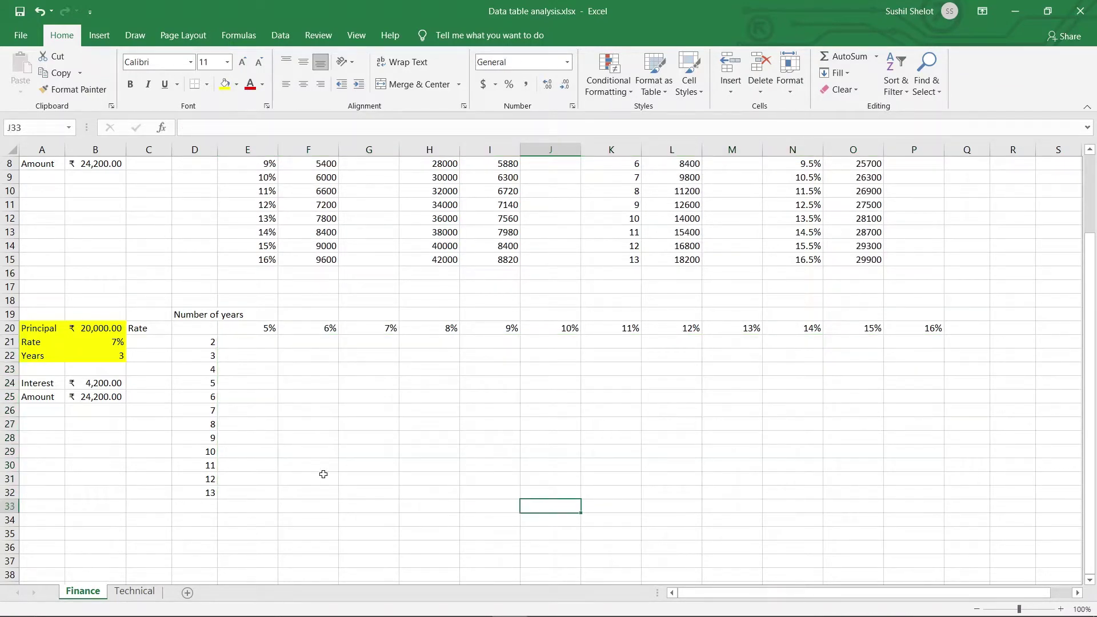
Start a What-If Data Table on D20:P32, covering the rates in row 20 and the years in column D
left_click(247, 329)
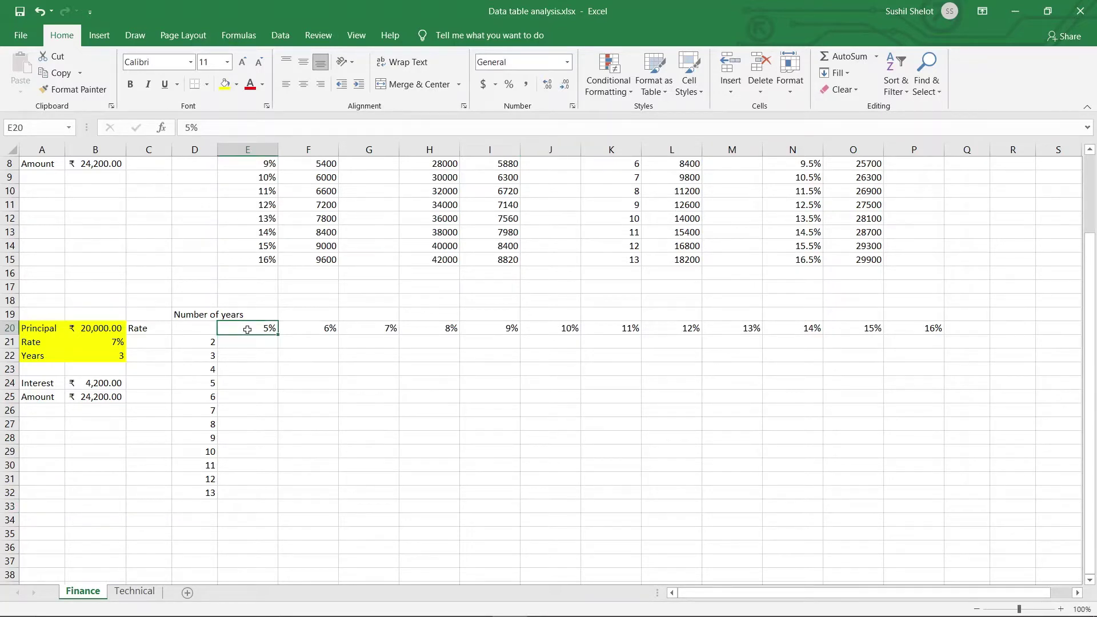
left_click(900, 328)
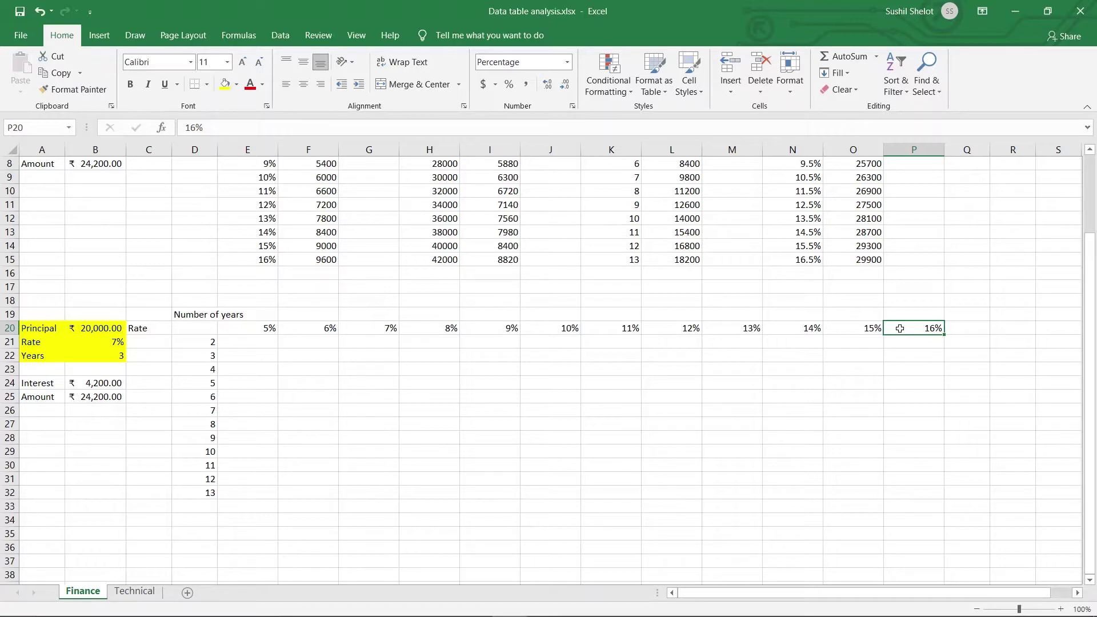
left_click(204, 342)
left_click_drag(203, 342, 204, 494)
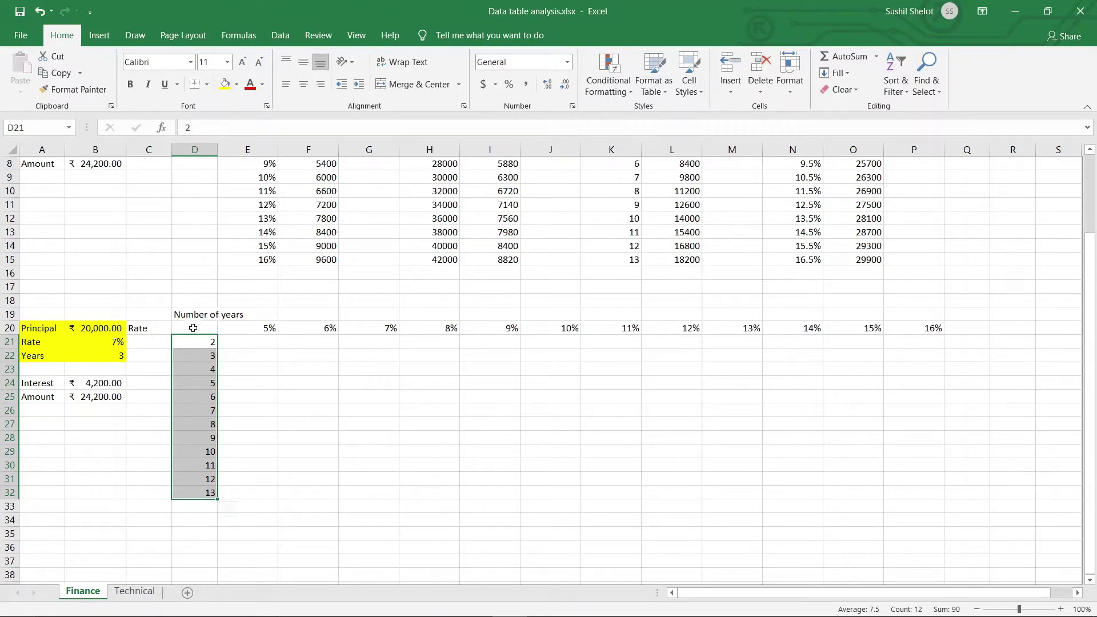
left_click_drag(193, 328, 923, 488)
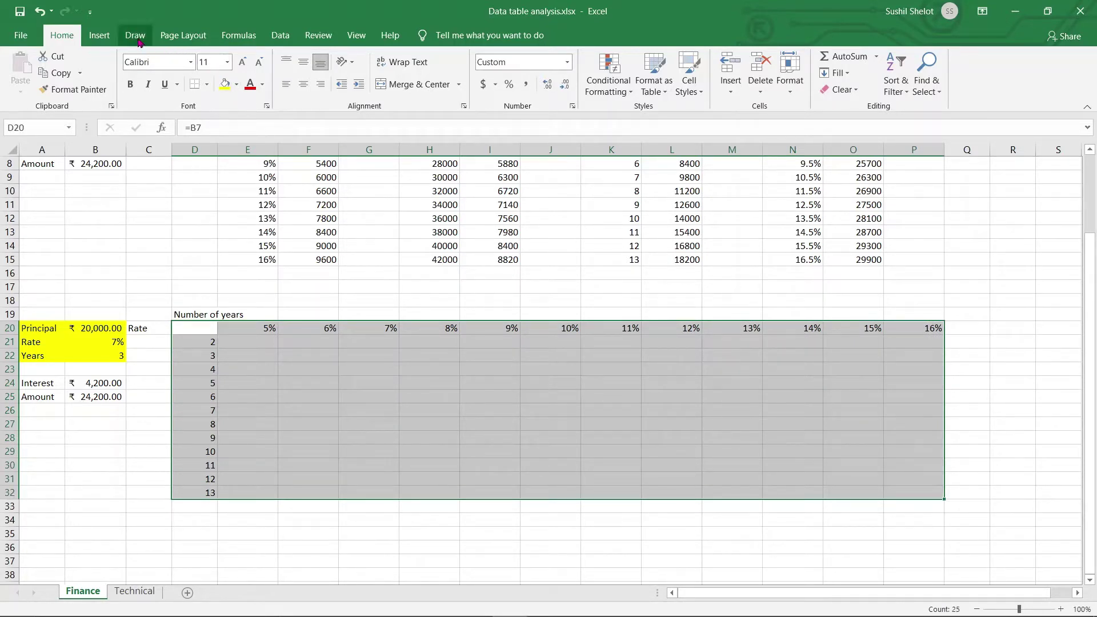
left_click(280, 35)
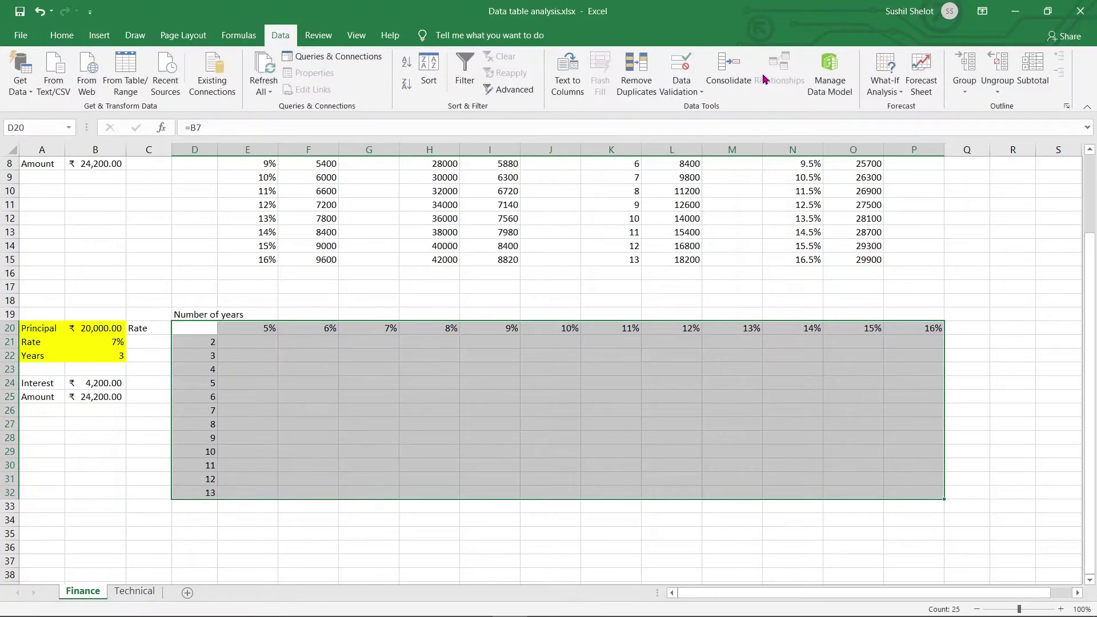
left_click(884, 74)
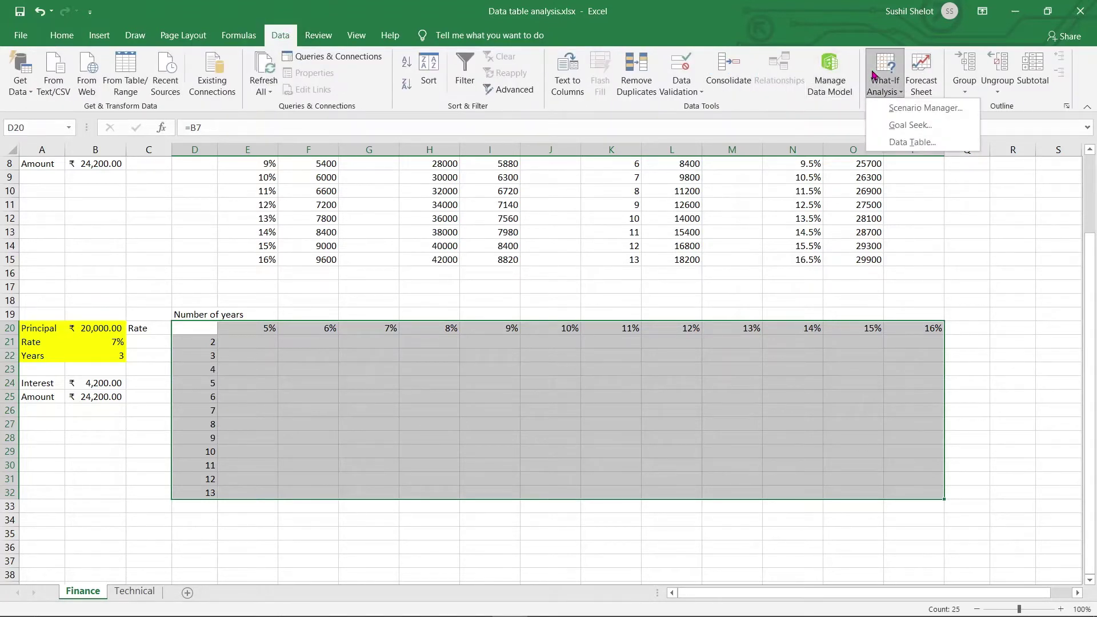
left_click(912, 143)
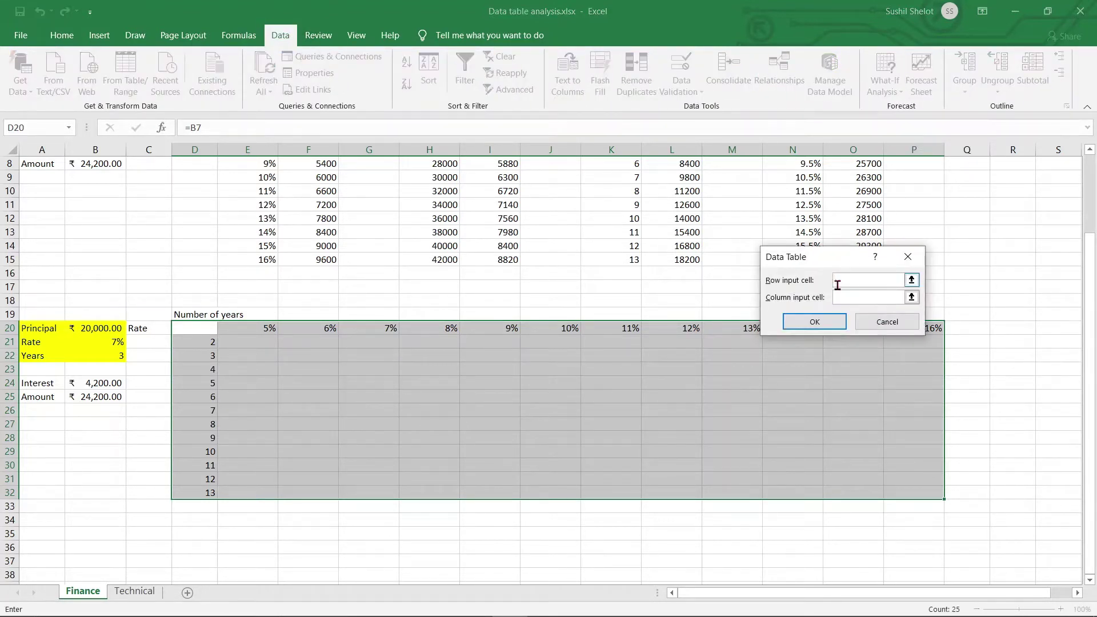
Create the two-variable data table with B21 (Rate) as row input cell and B22 (Years) as column input cell
left_click_drag(832, 260, 331, 375)
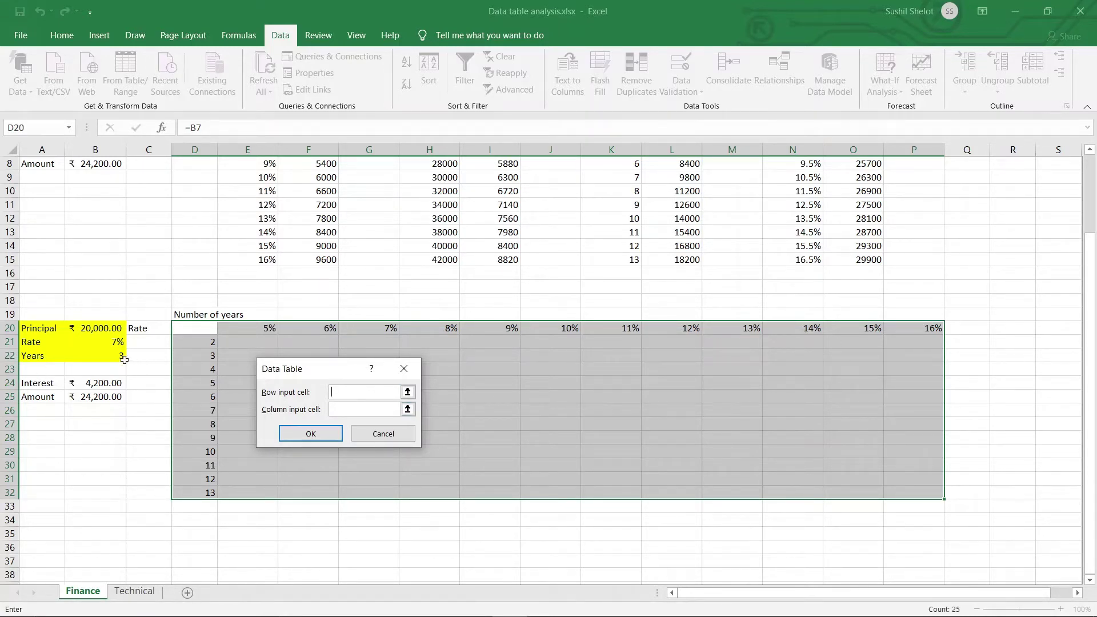
left_click(104, 346)
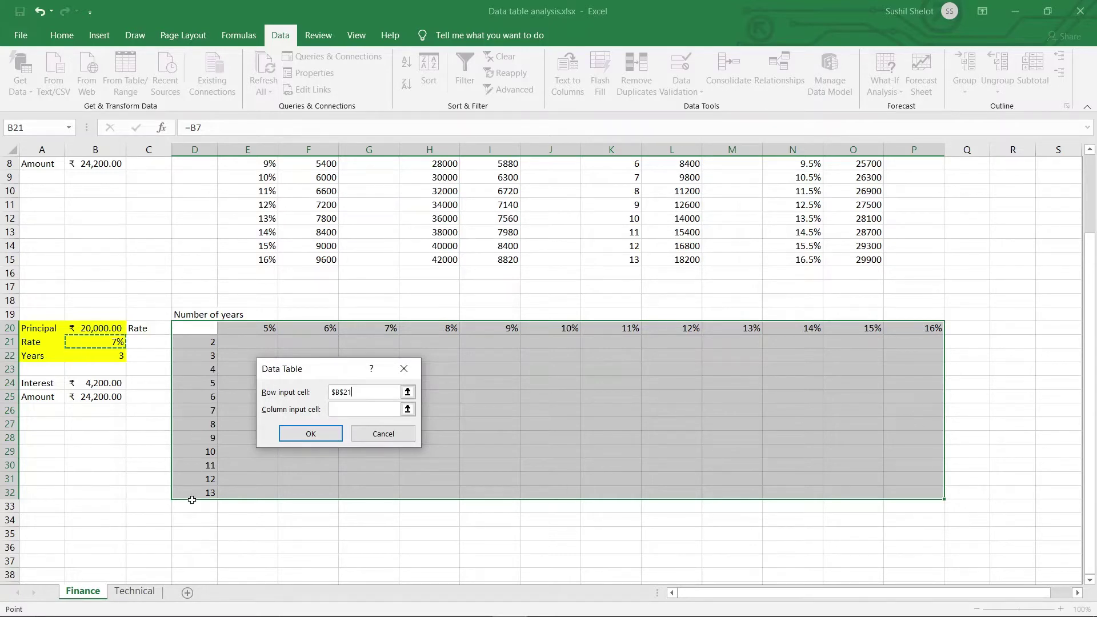
left_click(340, 409)
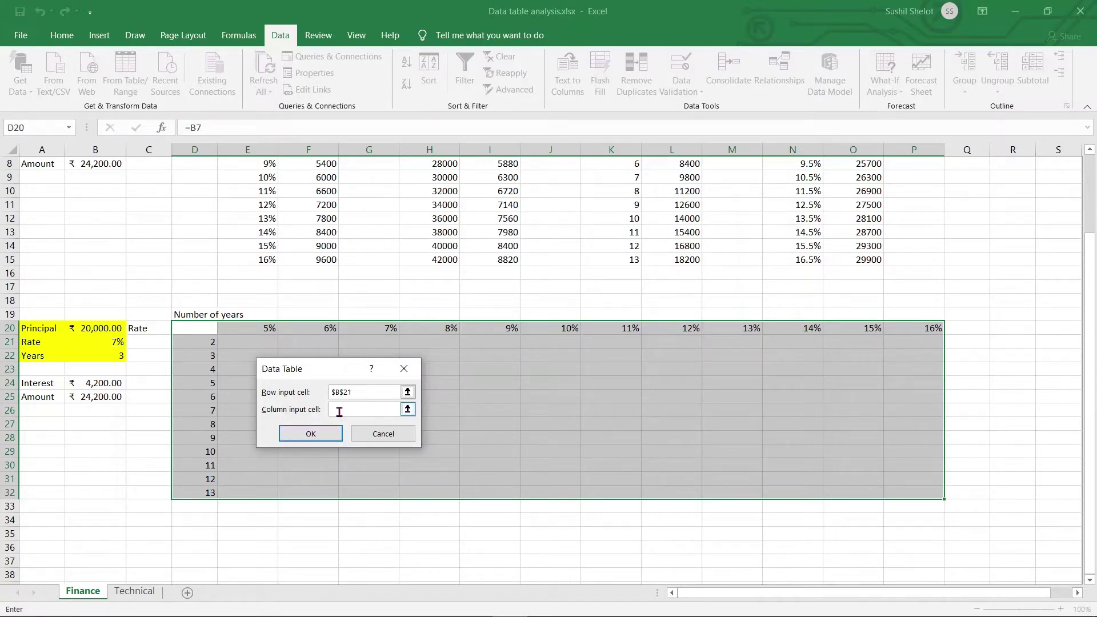
left_click(112, 358)
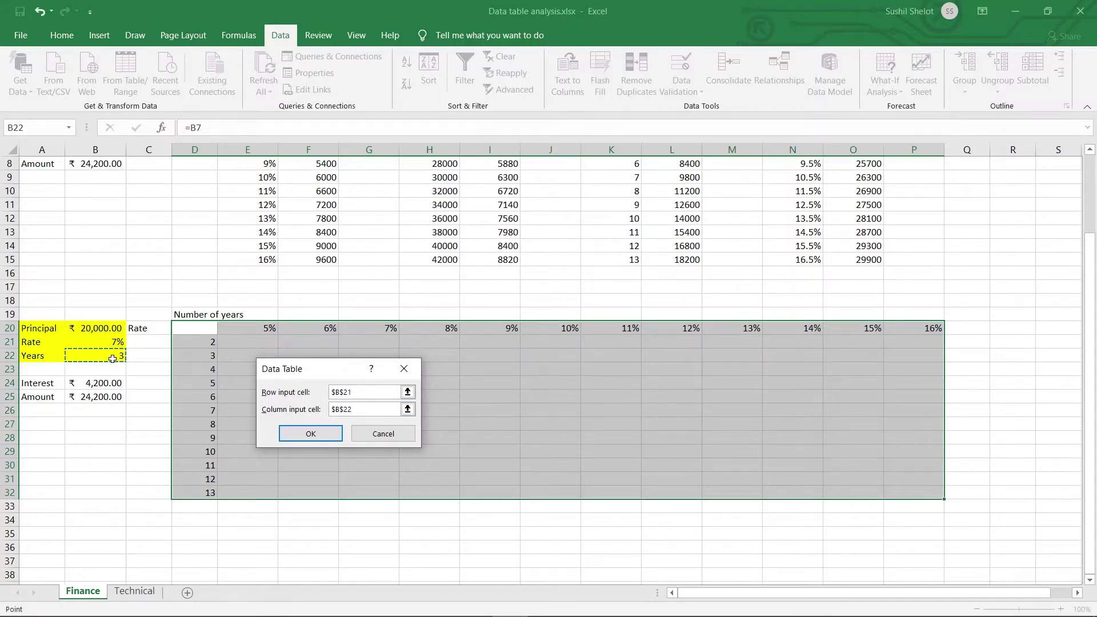
key("Return")
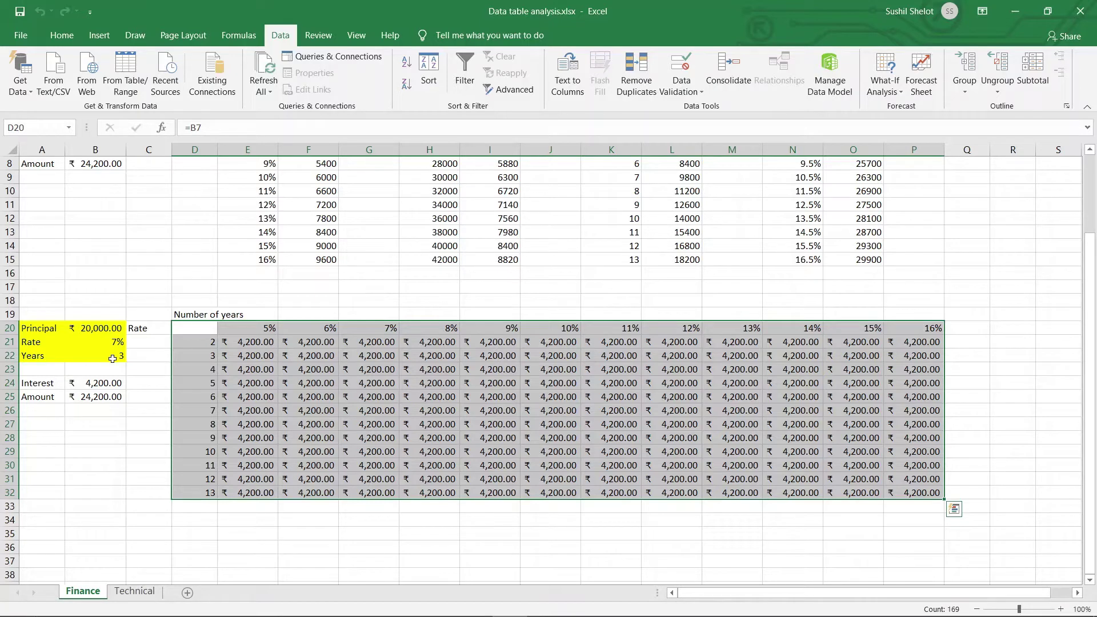
Check the formulas in D20 and B7, and relink the table's corner cell D20 to the copied Interest in B24
left_click(185, 330)
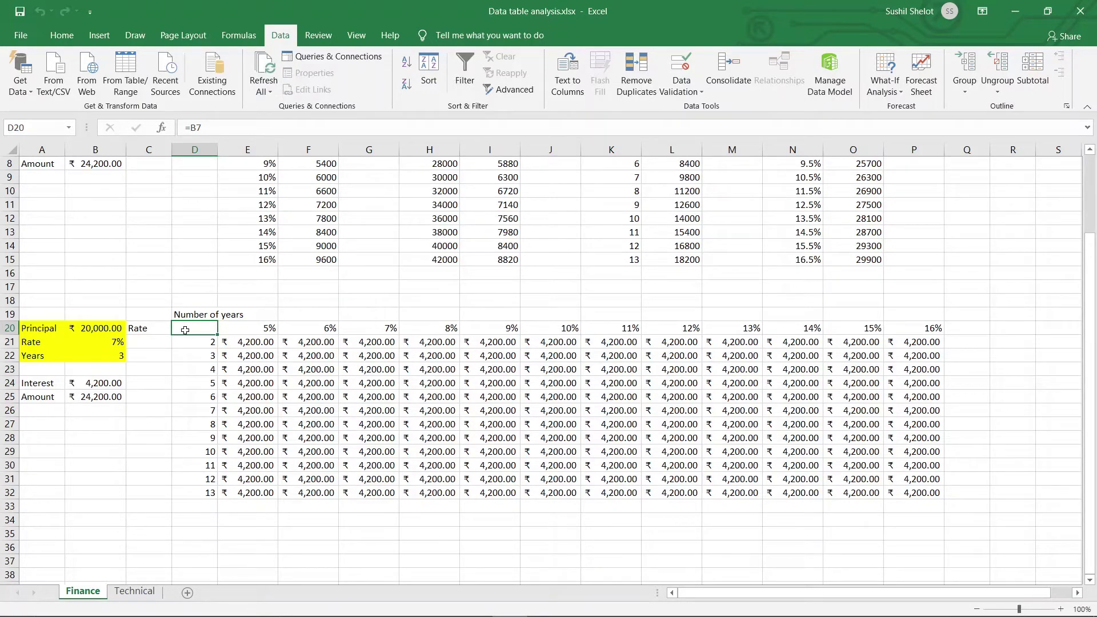
scroll(110, 280, "up", 3)
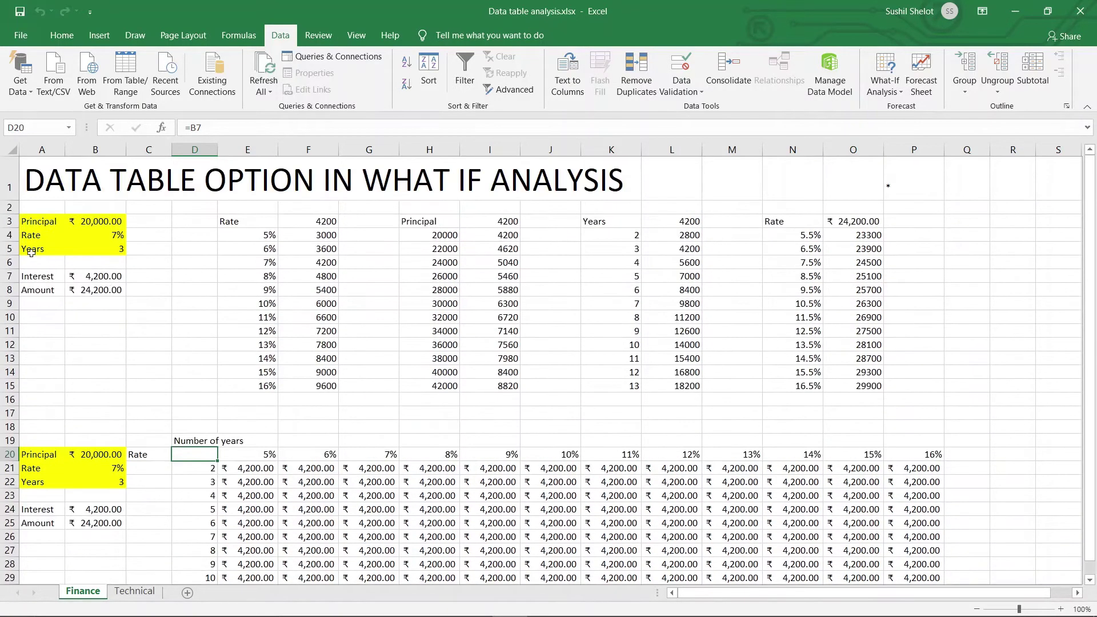
left_click(114, 279)
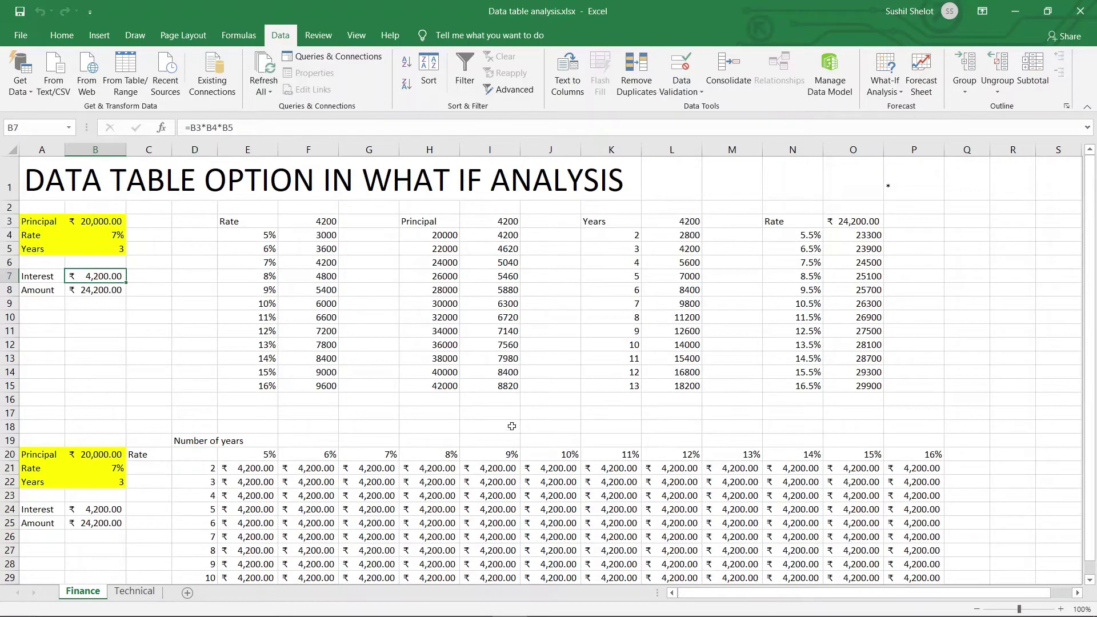
left_click(202, 457)
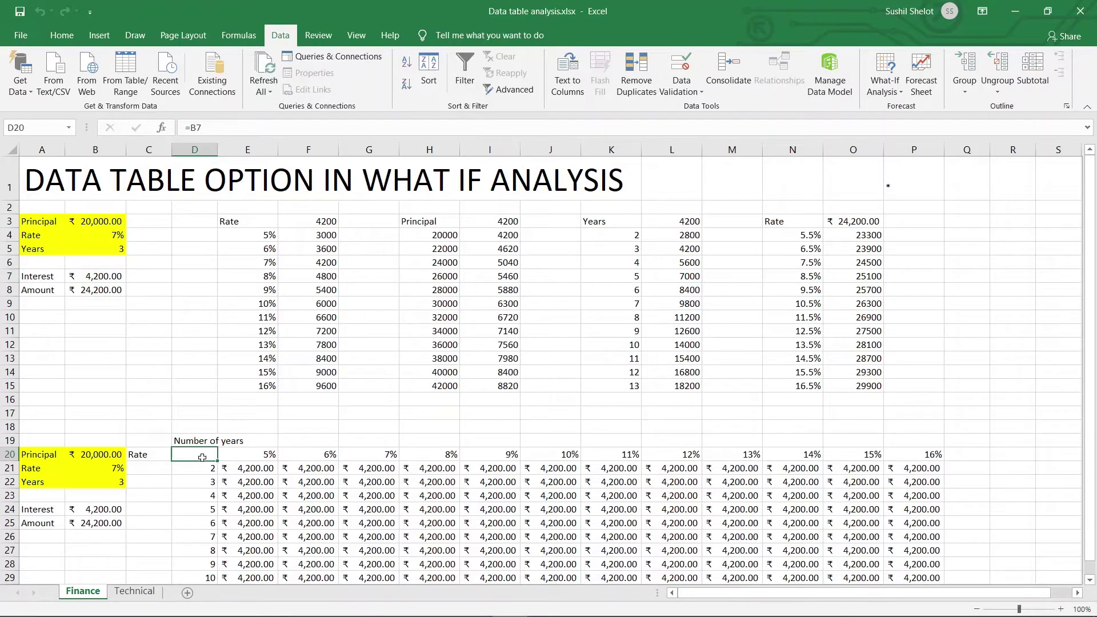
scroll(657, 466, "down", 2)
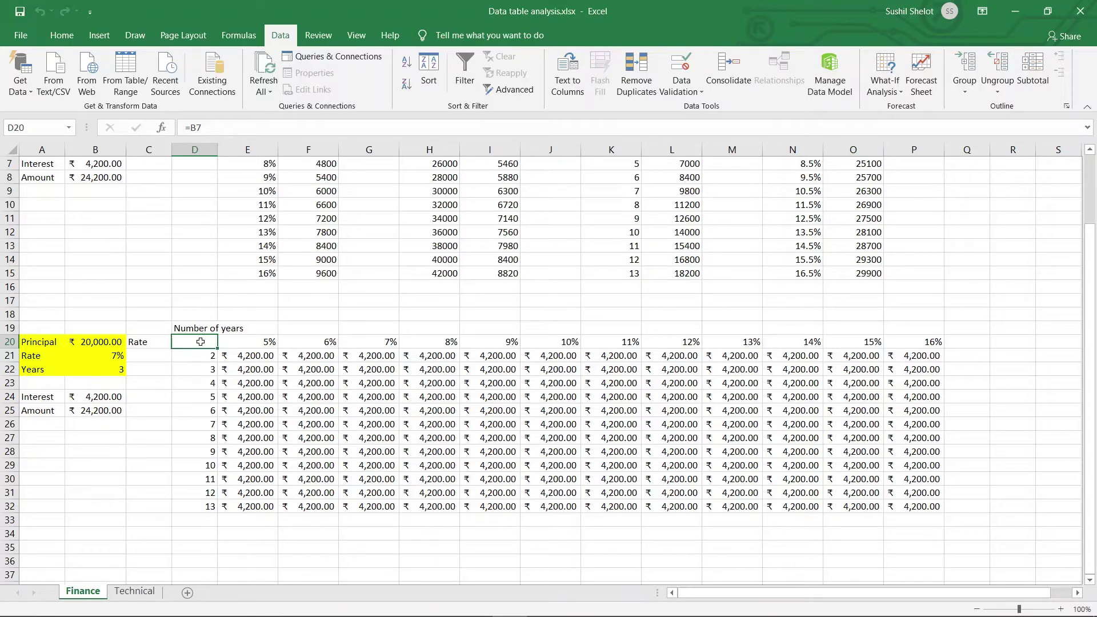
type("=")
left_click(110, 358)
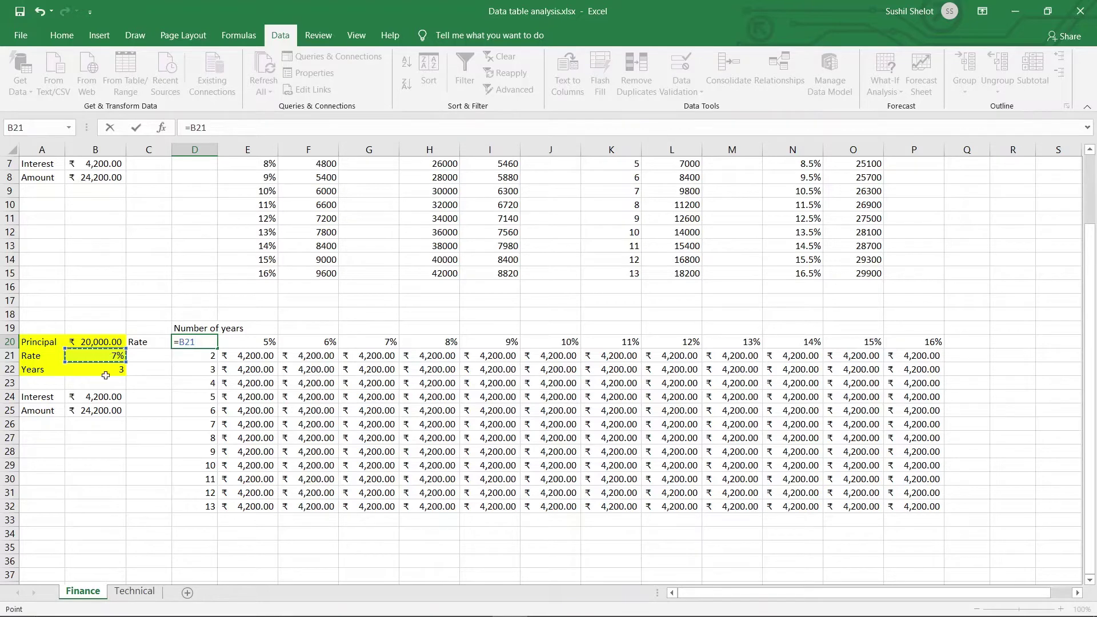
left_click(95, 397)
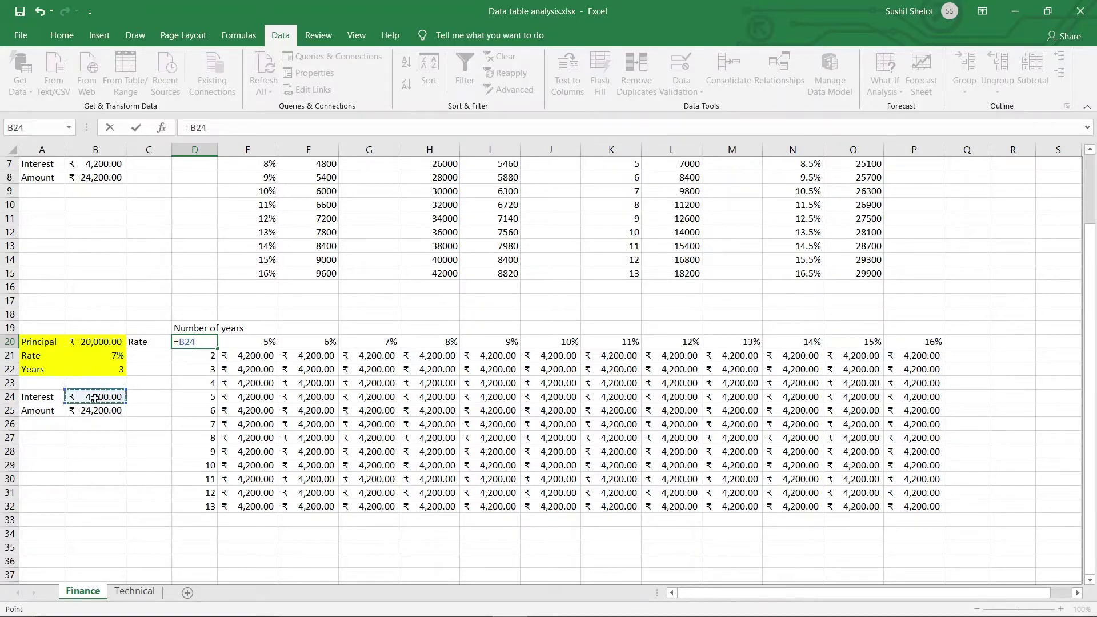
key("Return")
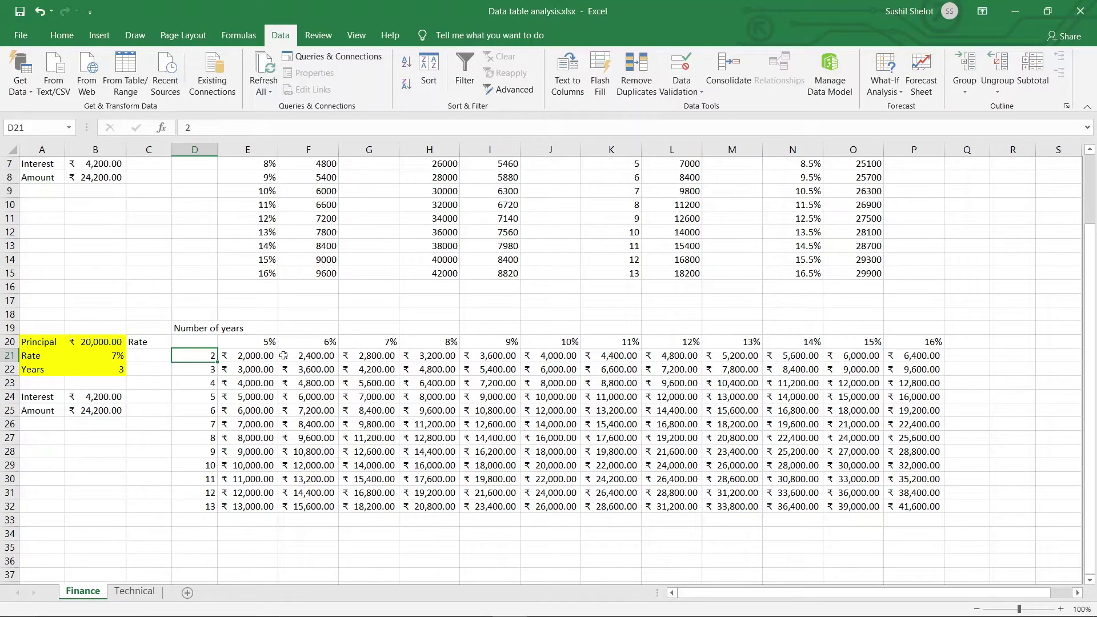
Examine the rates in E20:P20, the years in D21:D32 and the interest results in E21:P32
left_click_drag(263, 345, 930, 343)
left_click_drag(209, 355, 210, 514)
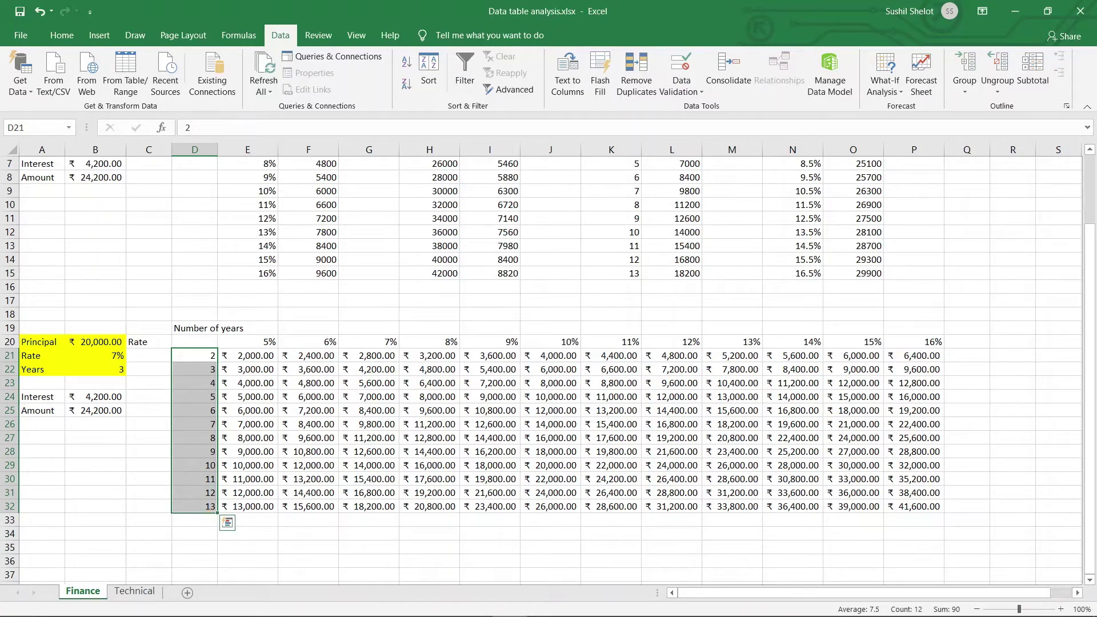
mouse_move(257, 339)
left_mouse_down()
mouse_move(752, 328)
mouse_move(949, 337)
mouse_move(945, 357)
mouse_move(448, 358)
mouse_move(278, 351)
mouse_move(243, 337)
mouse_move(257, 333)
mouse_move(206, 341)
mouse_move(187, 440)
mouse_move(204, 532)
mouse_move(229, 420)
mouse_move(222, 341)
left_mouse_up()
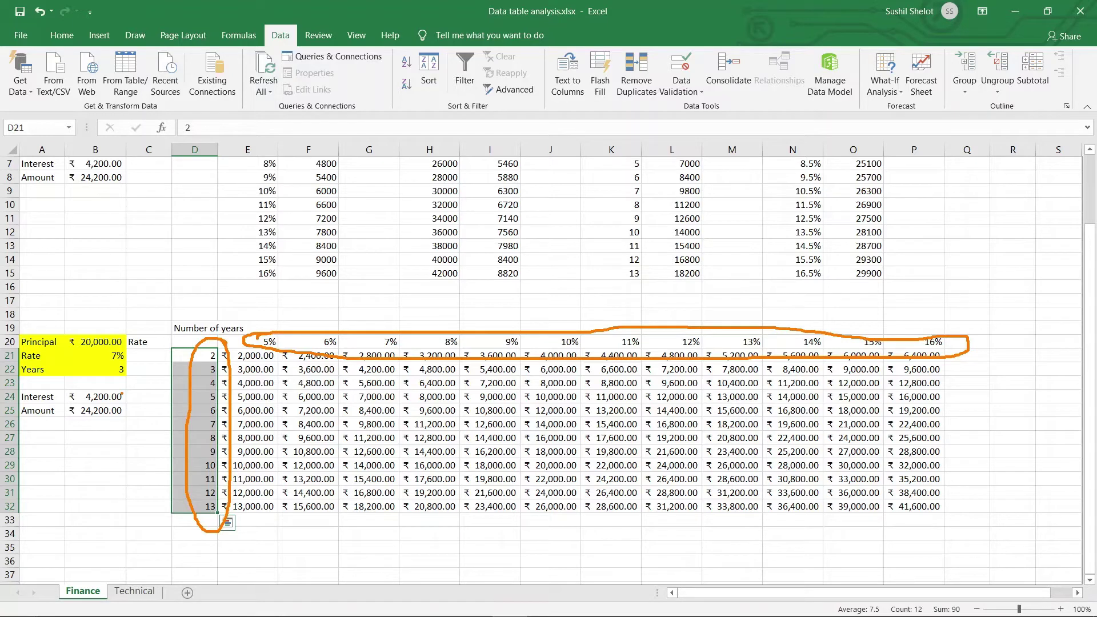
left_click_drag(122, 394, 150, 371)
mouse_move(951, 403)
left_mouse_down()
mouse_move(941, 378)
mouse_move(629, 355)
mouse_move(263, 388)
mouse_move(268, 520)
mouse_move(896, 531)
mouse_move(995, 434)
mouse_move(937, 395)
left_mouse_up()
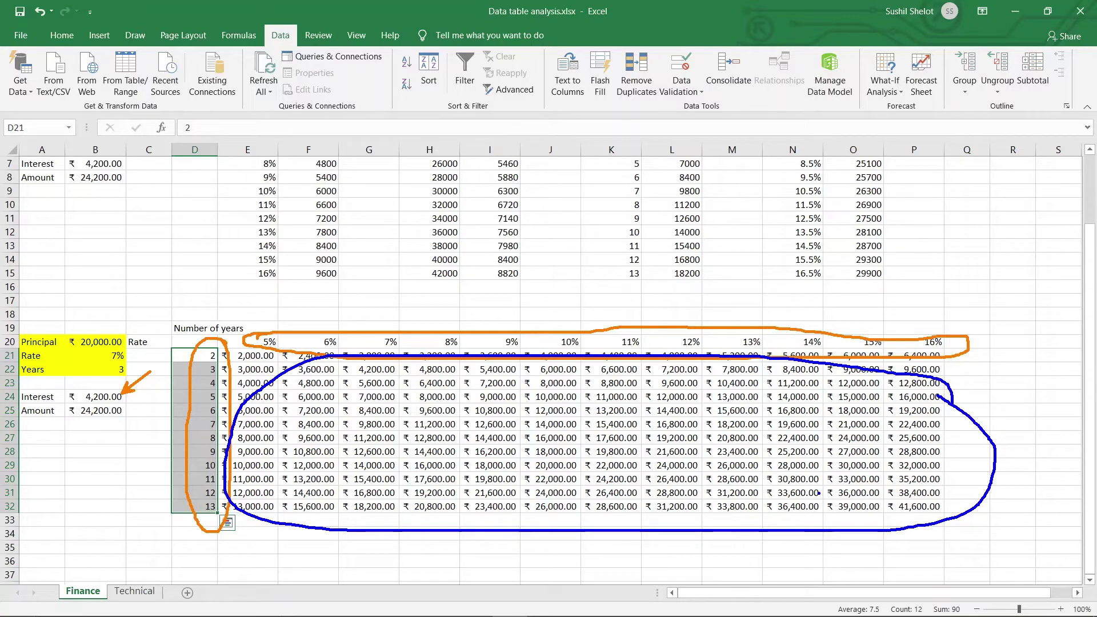
left_click_drag(849, 475, 820, 492)
key("Escape")
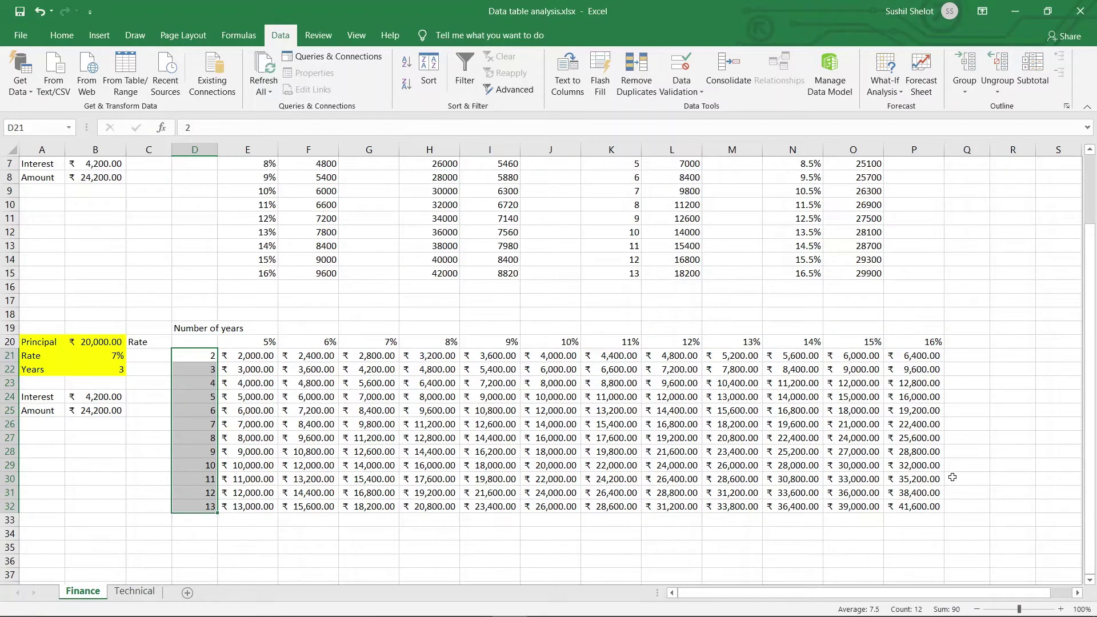
left_click(832, 522)
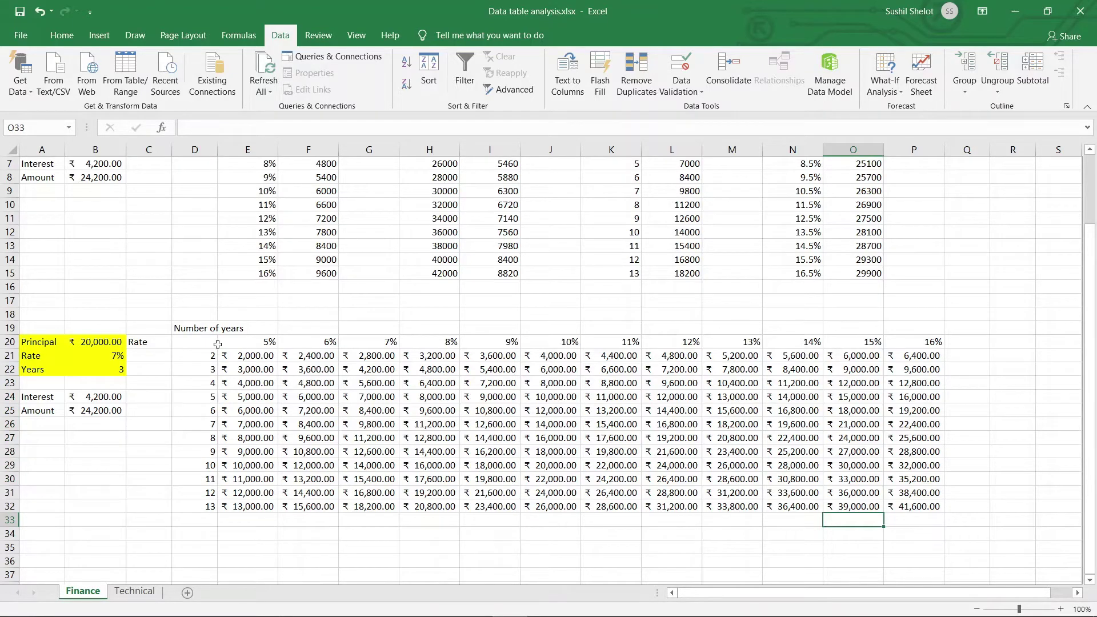
Relink the two-variable table's corner cell D20 to the copied Amount in B25
left_click(197, 342)
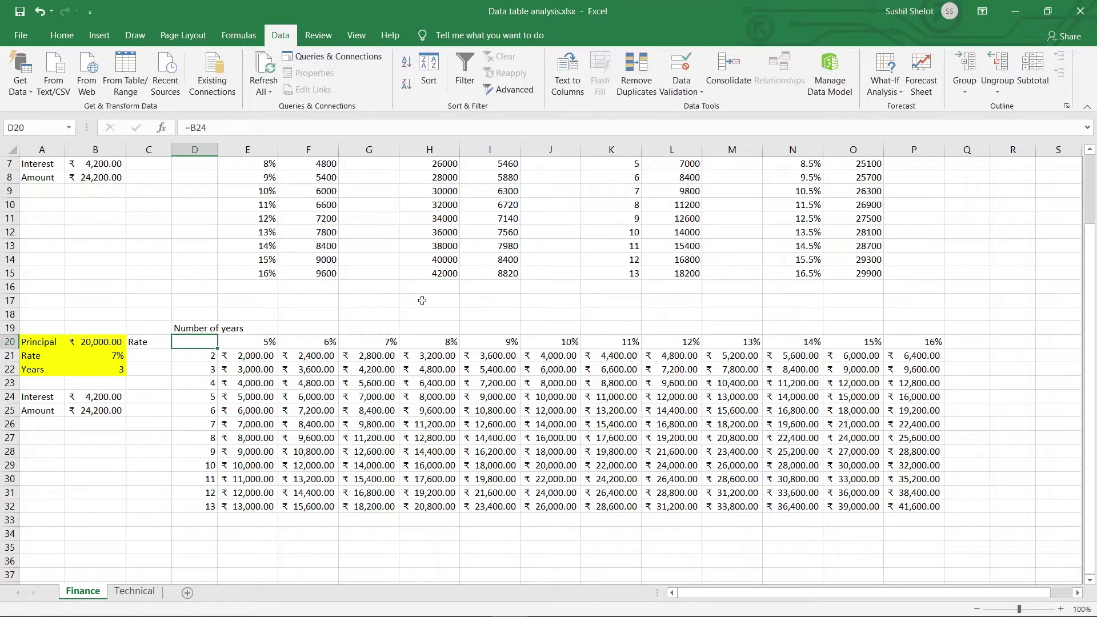
type("=")
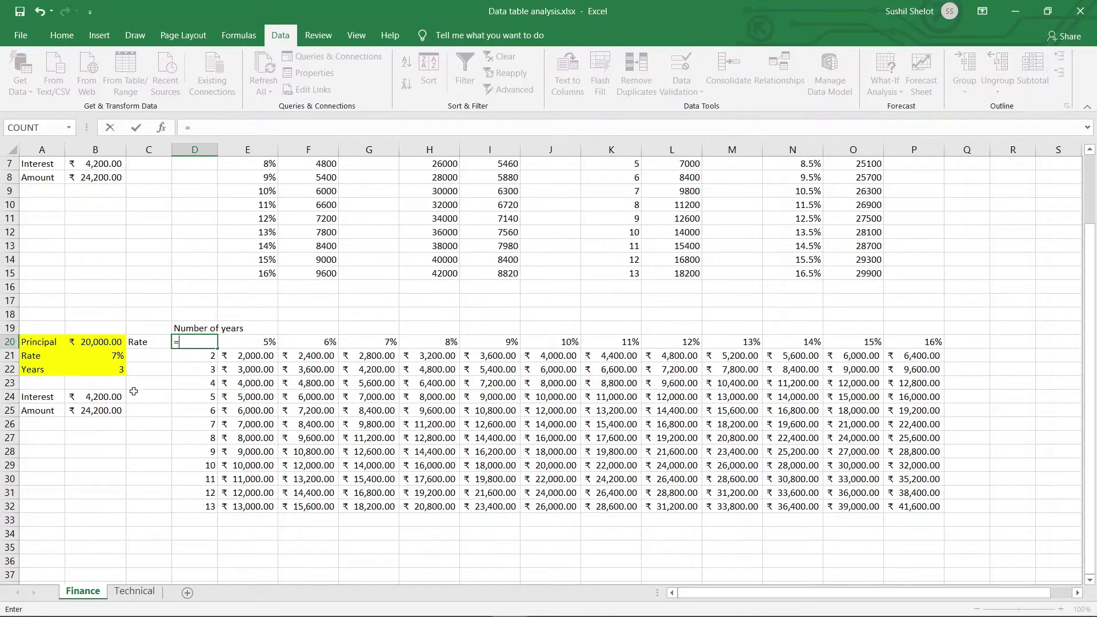
left_click(111, 413)
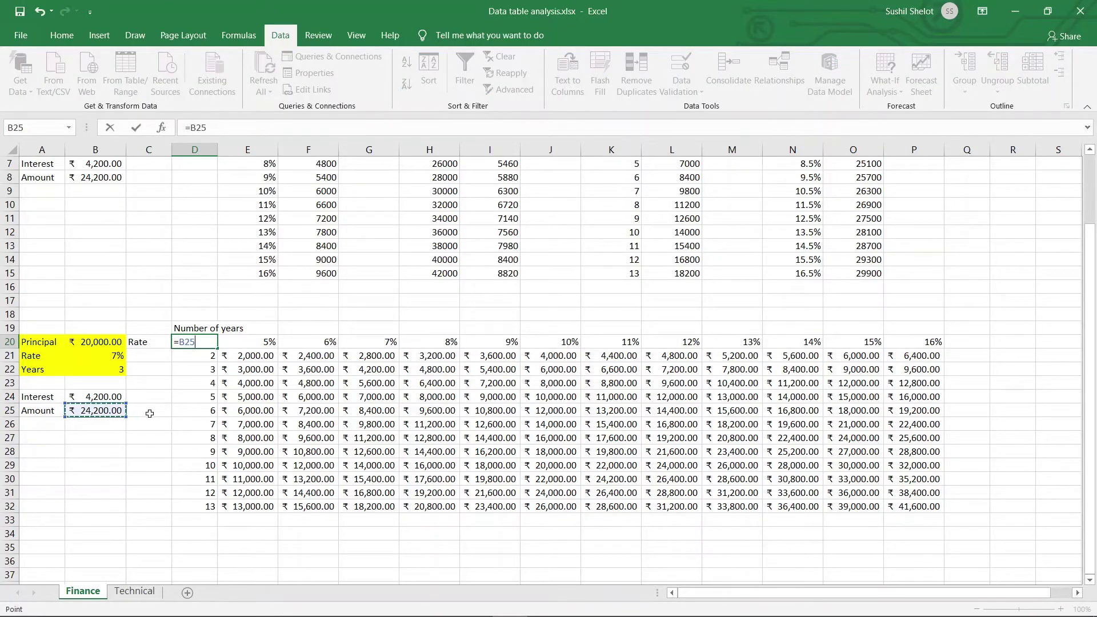
key("Return")
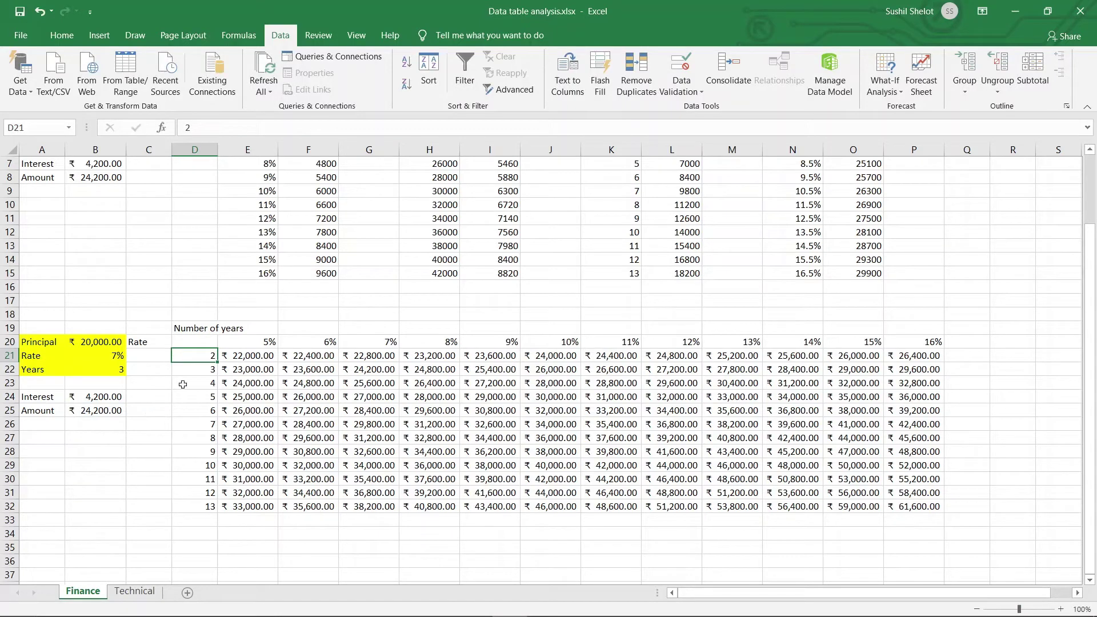
Examine the total amounts in E21:P32 and the formula in corner cell D20
left_click(242, 358)
left_click_drag(242, 358, 927, 511)
left_click(880, 558)
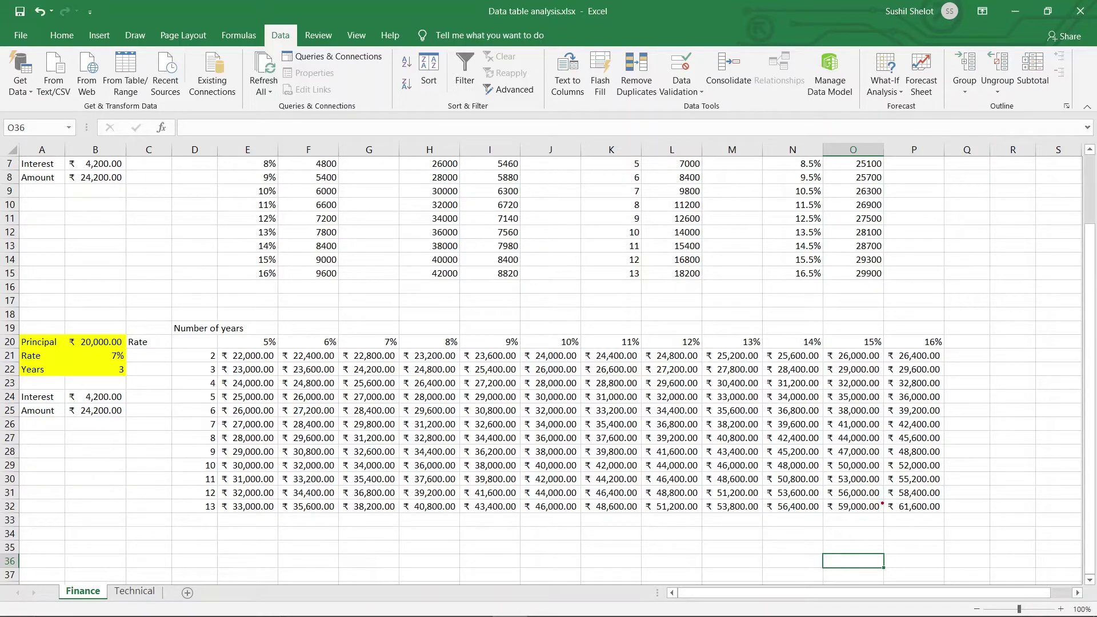
left_click_drag(882, 503, 938, 484)
scroll(393, 269, "up", 2)
key("alt")
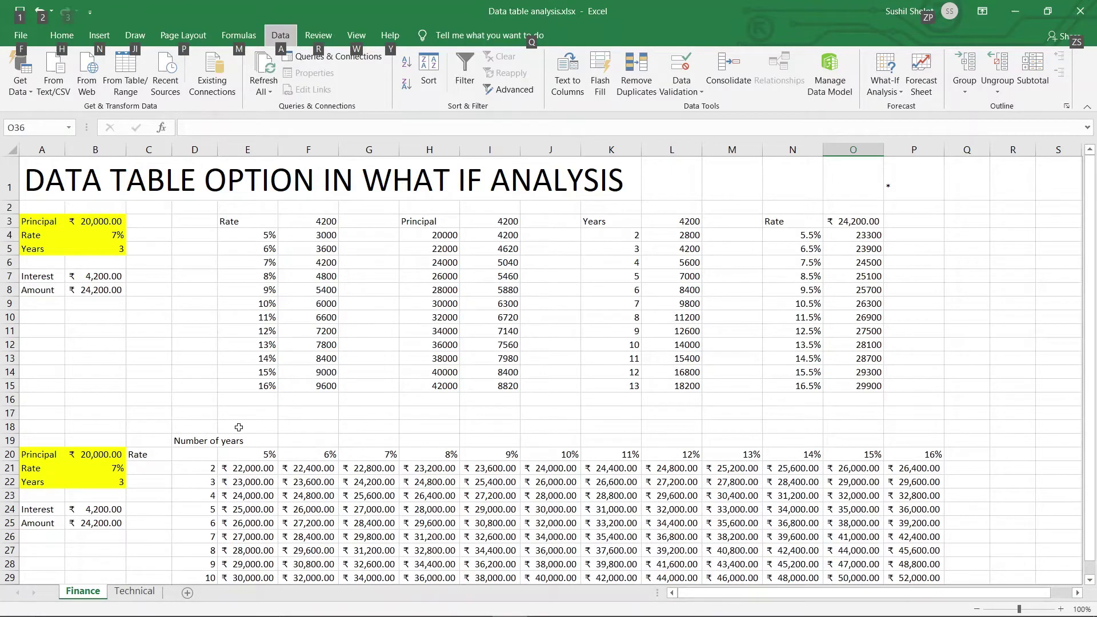
left_click(208, 453)
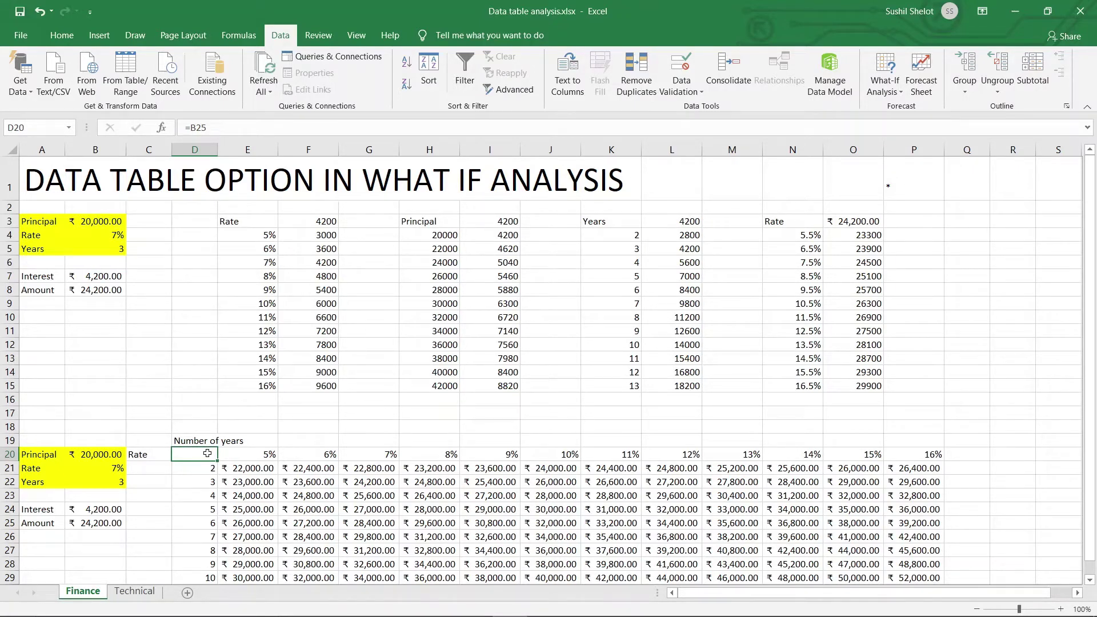
Relink the first one-variable Rate table's formula cell F3 to the Amount in B8
left_click_drag(247, 224, 313, 386)
left_click(309, 224)
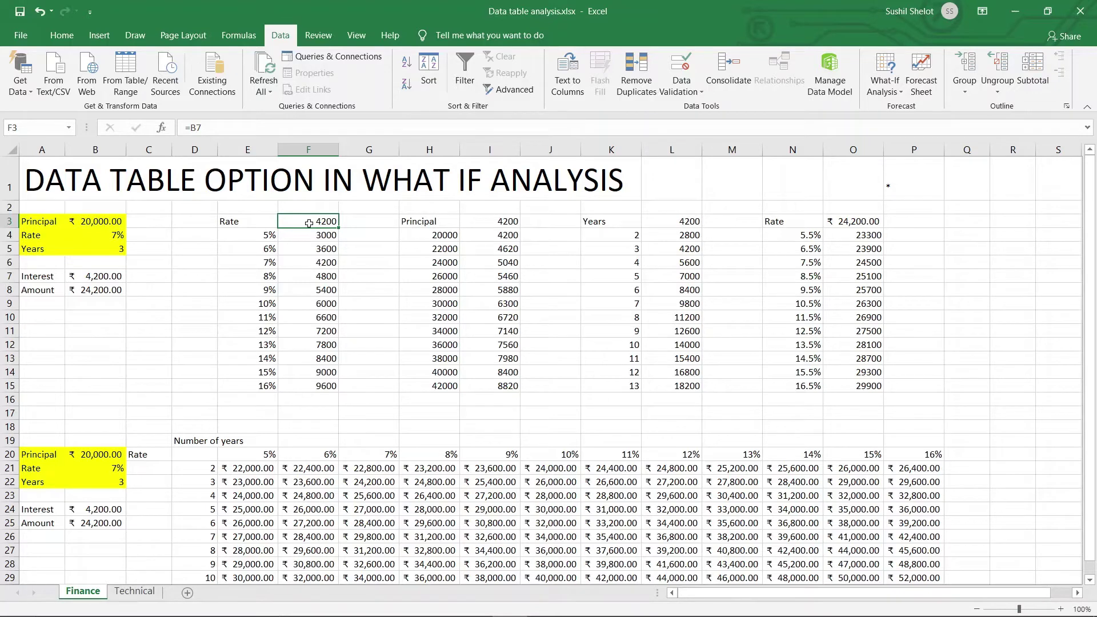
type("=")
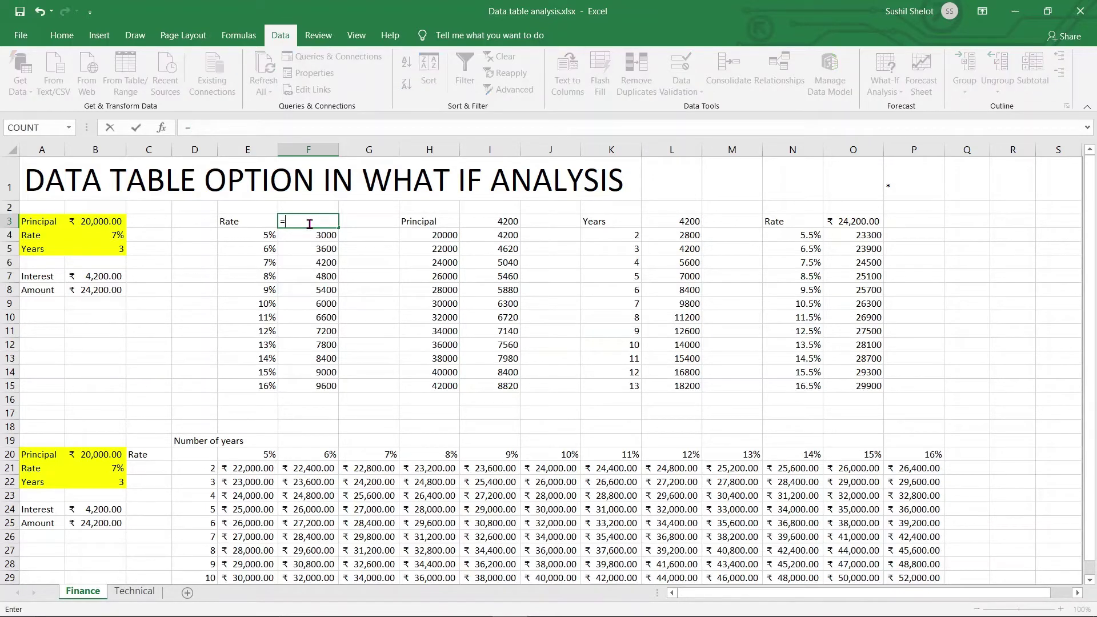
left_click(92, 286)
key("Return")
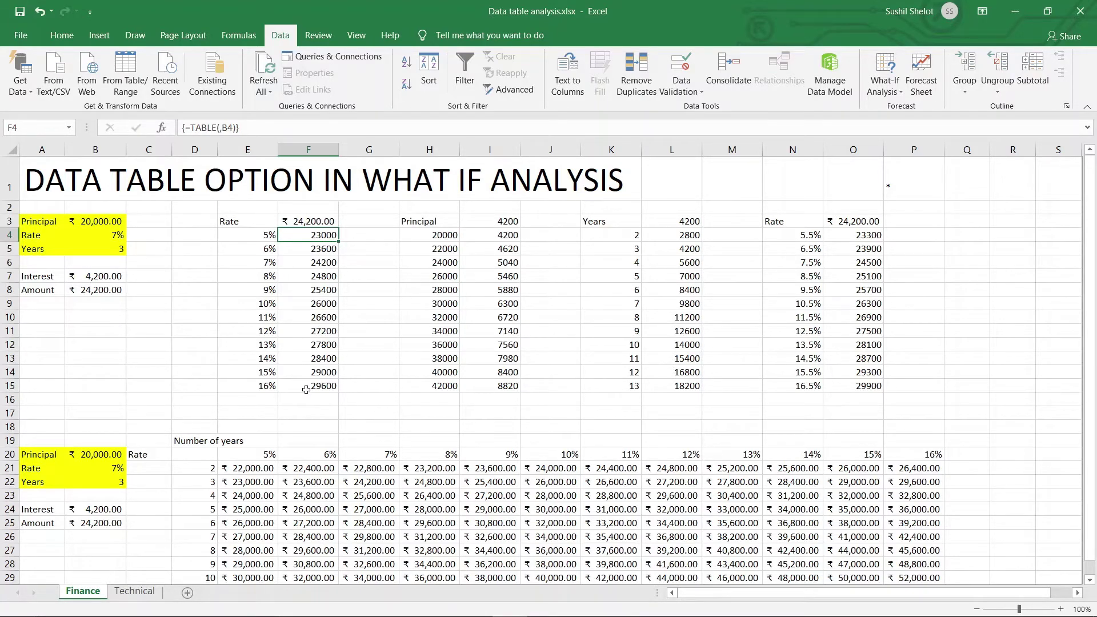
Compare the formulas in F3 and B8, and examine the rates in E4:E15 with their results in F4:F15
left_click(311, 223)
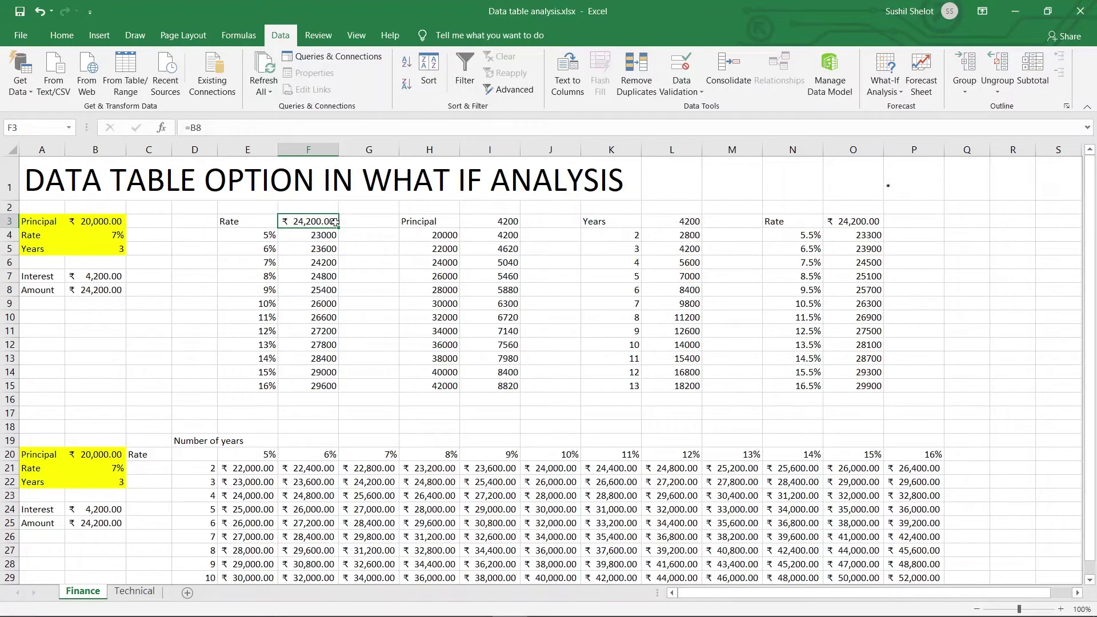
left_click(114, 291)
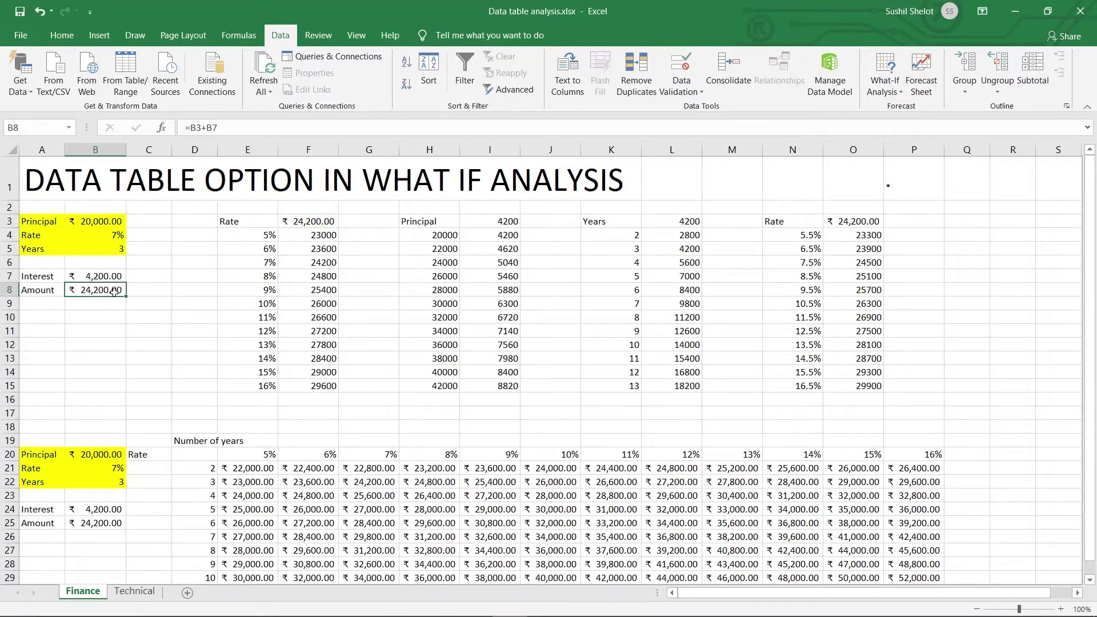
left_click(298, 223)
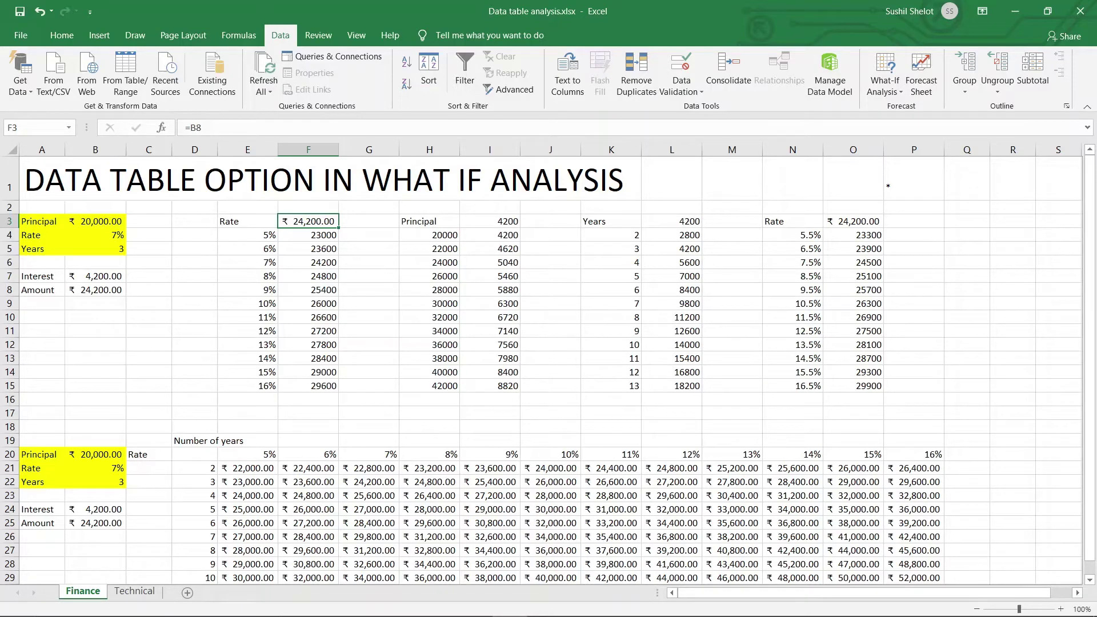
mouse_move(183, 450)
left_mouse_down()
mouse_move(214, 460)
mouse_move(181, 449)
left_mouse_up()
mouse_move(346, 220)
left_mouse_down()
mouse_move(404, 209)
mouse_move(341, 226)
mouse_move(367, 227)
left_mouse_up()
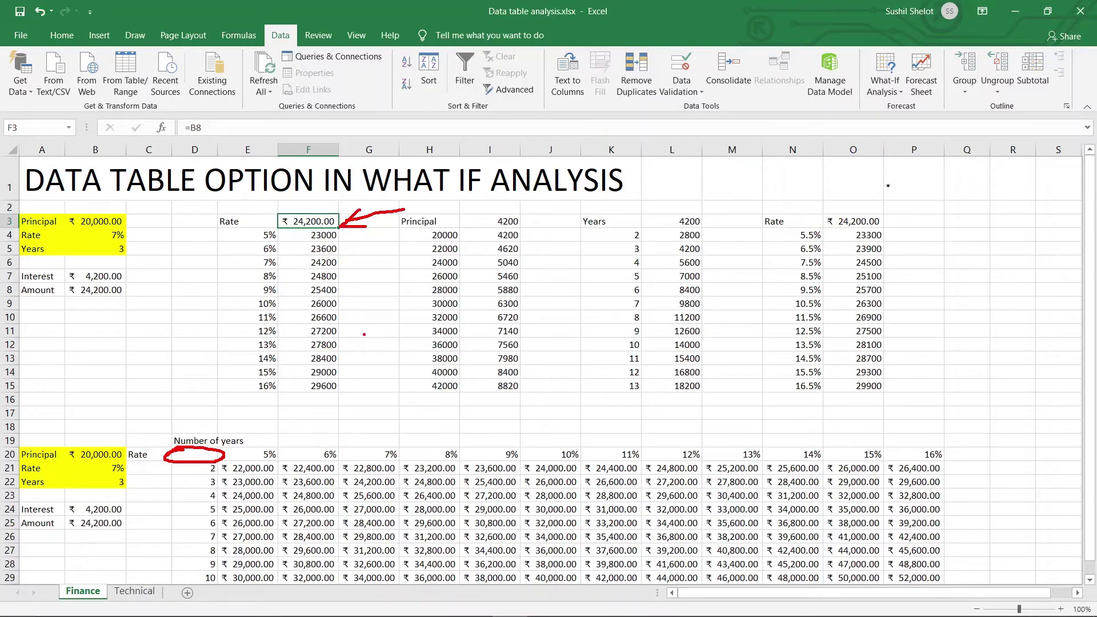
key("Escape")
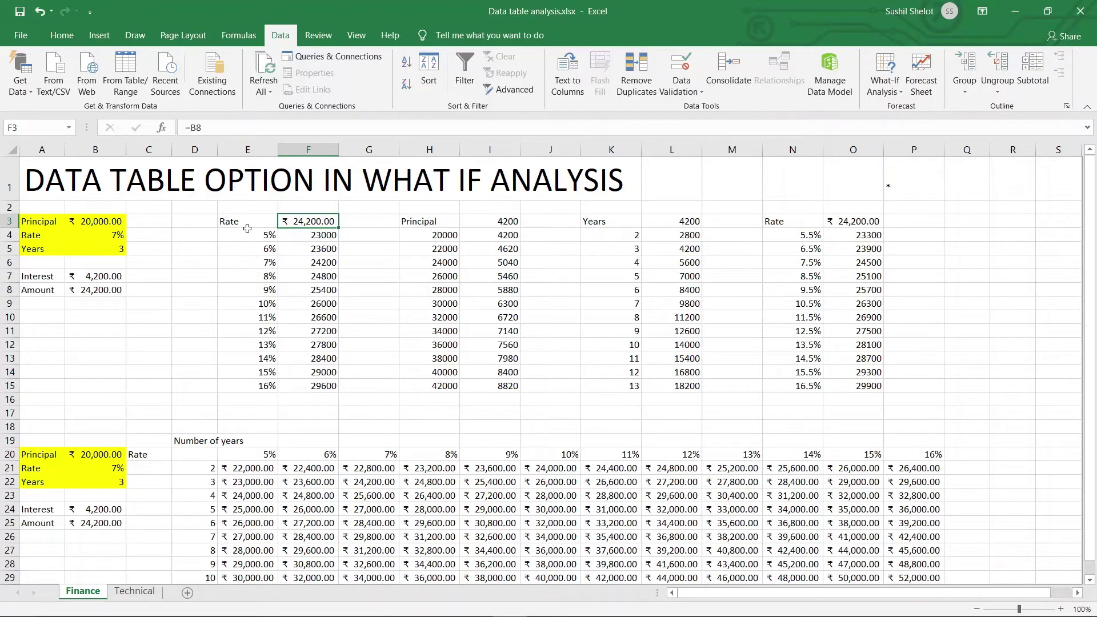
left_click_drag(245, 228, 253, 384)
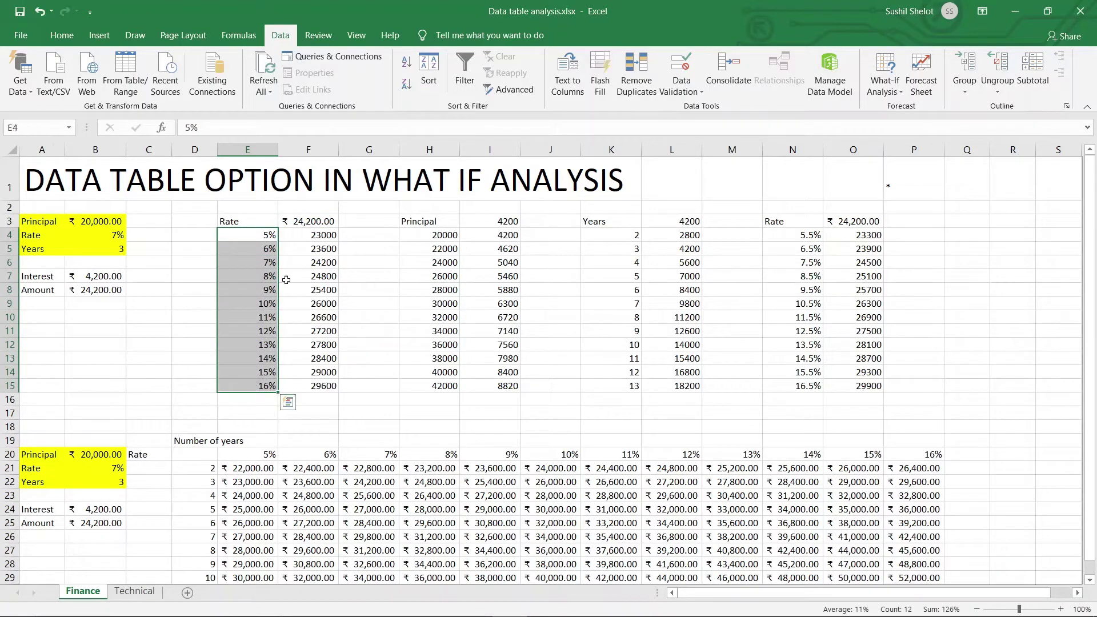
left_click_drag(308, 237, 316, 383)
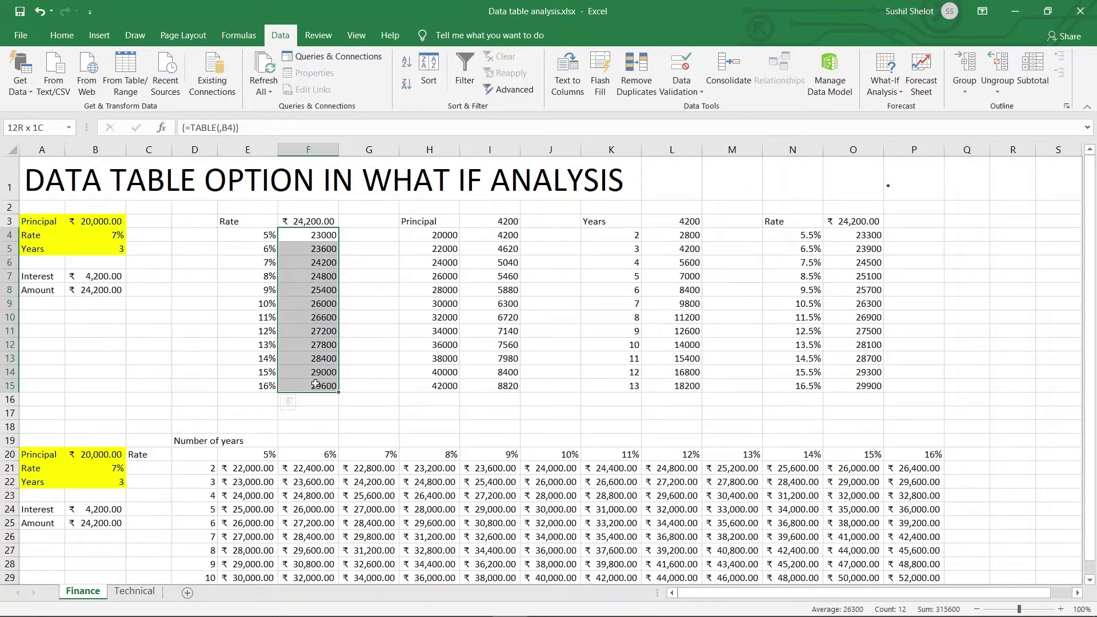
Hide the value shown in F3 by applying the custom number format ;;; to the cell
left_click(294, 223)
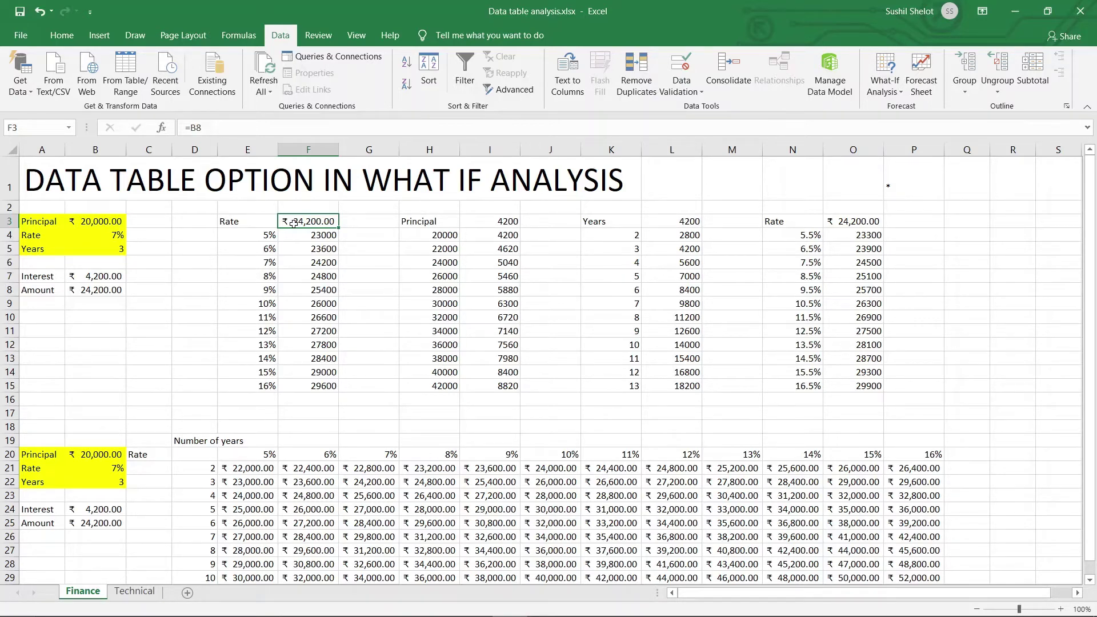
key("ctrl+1")
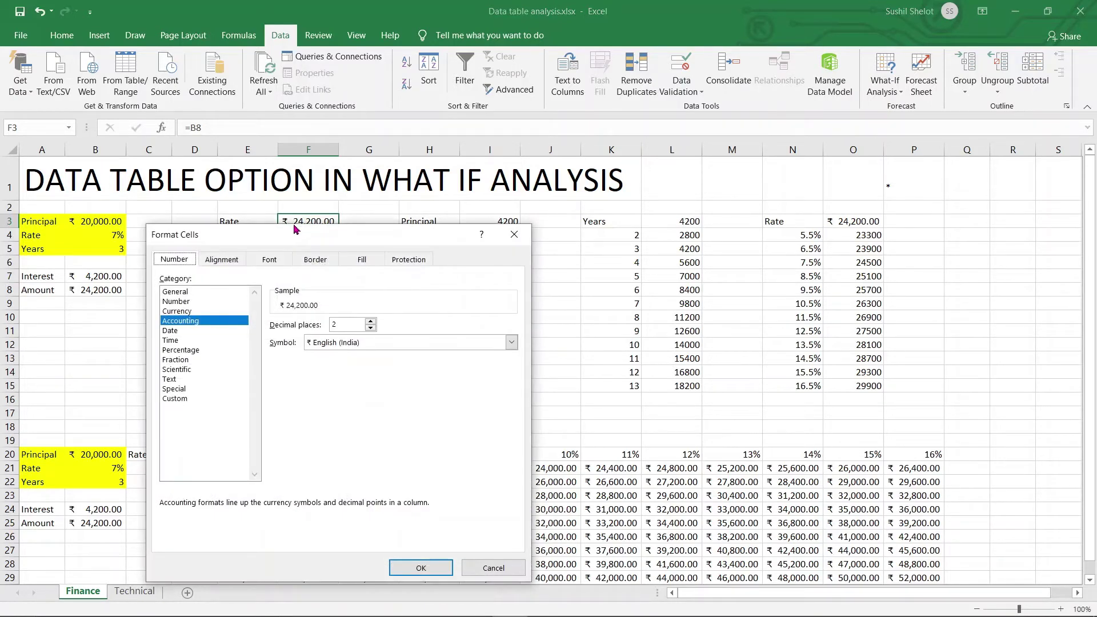
left_click_drag(297, 230, 662, 110)
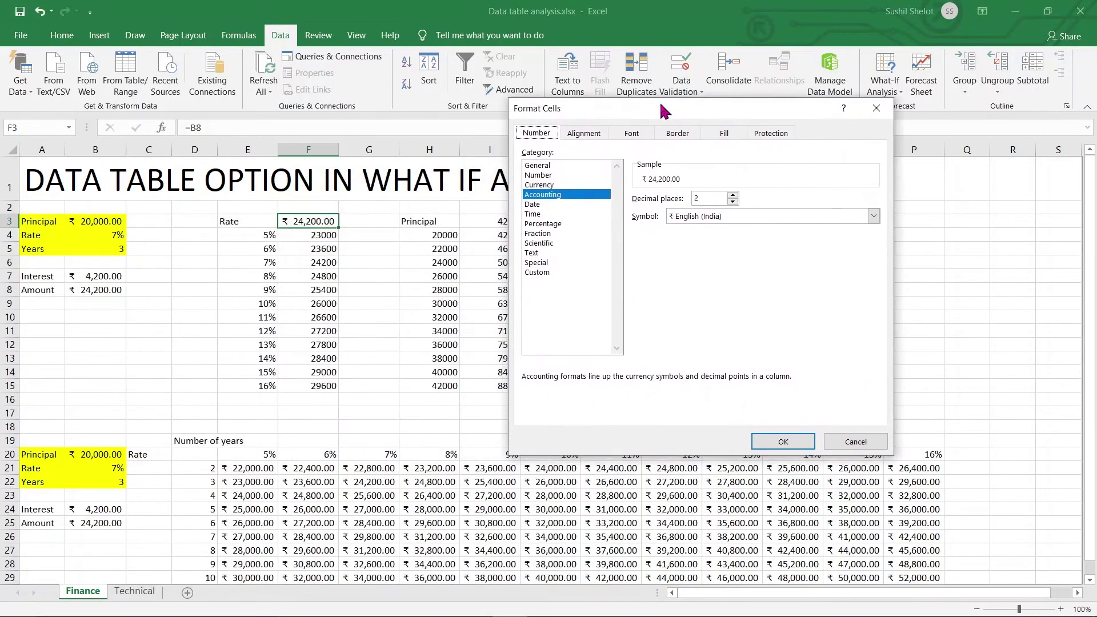
left_click(547, 273)
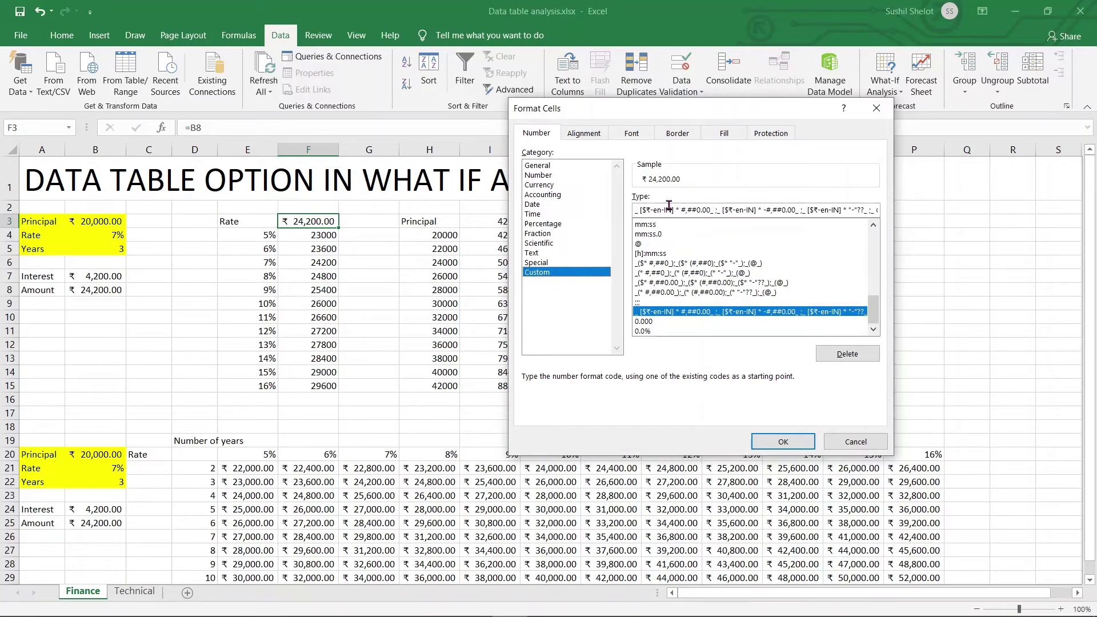
left_click(654, 245)
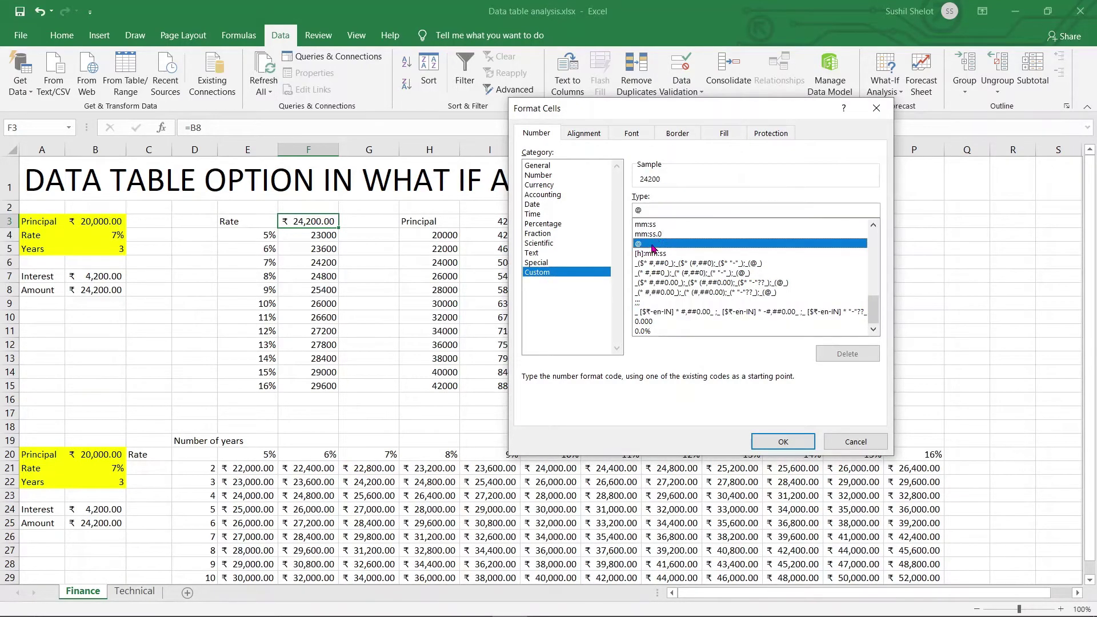
left_click_drag(649, 211, 631, 215)
type(";;;")
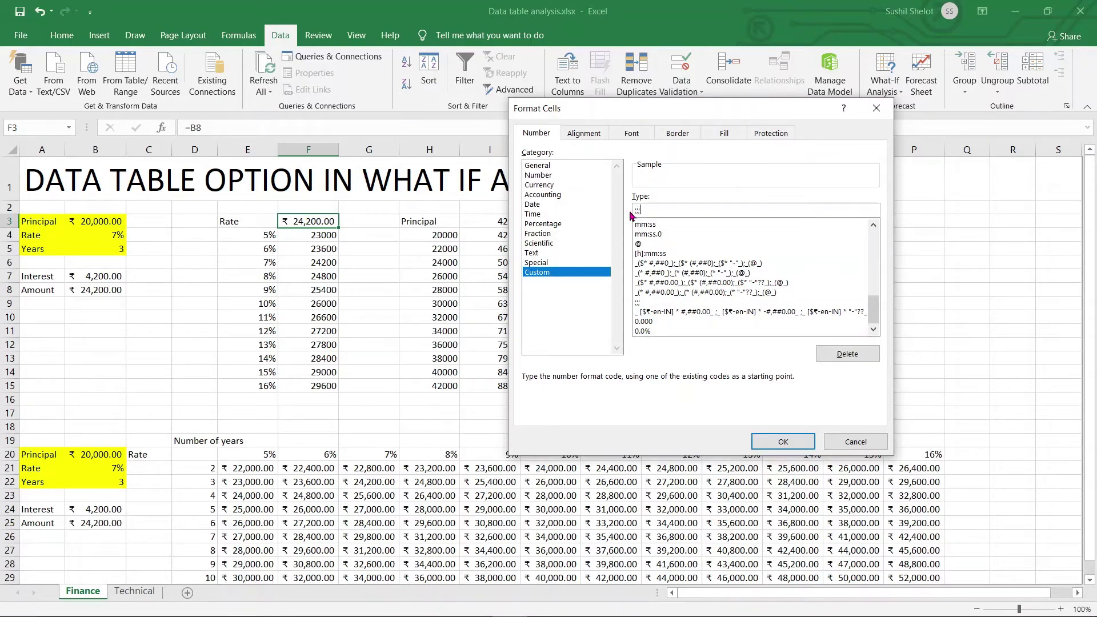
left_click(780, 441)
left_click(417, 416)
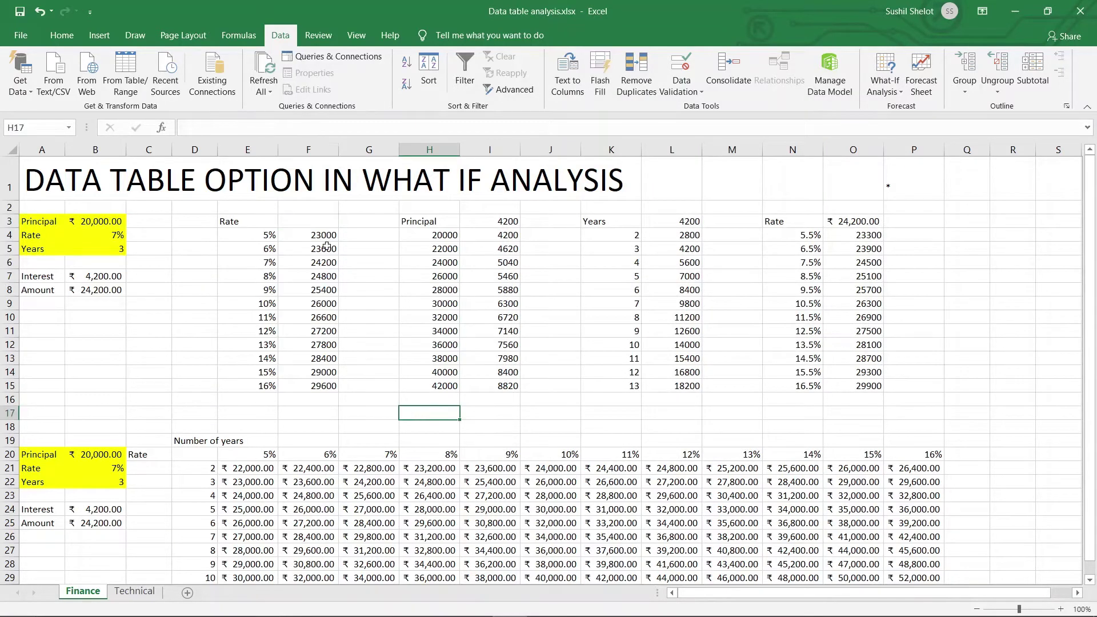
Check the formula in the hidden cell F3, relink it to the Interest in B7, and review the Rate table E3:F15
left_click(317, 222)
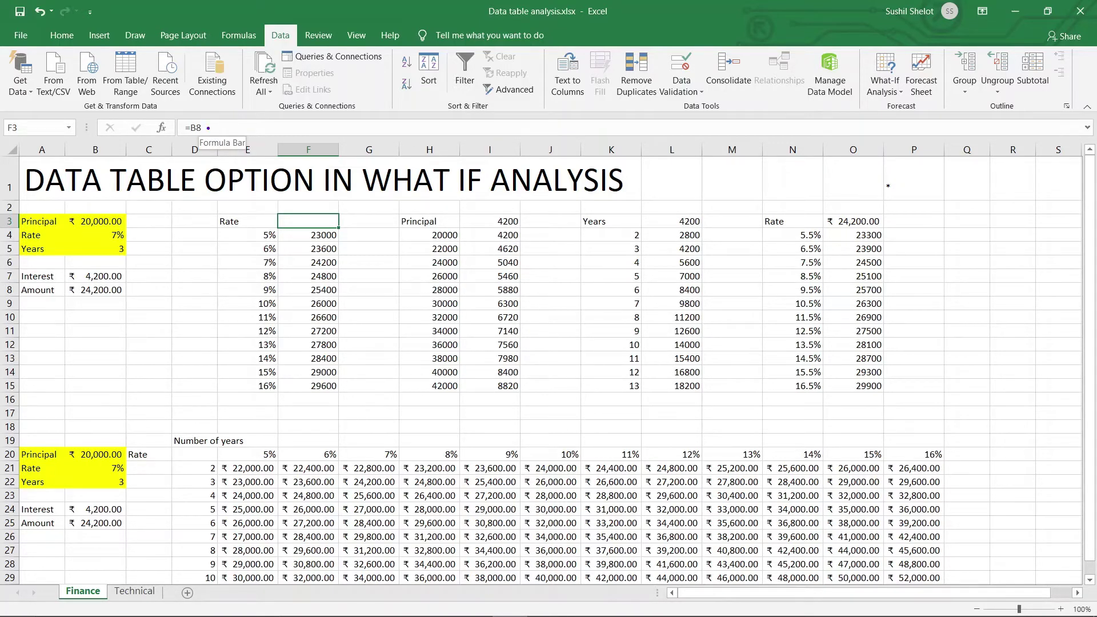
mouse_move(199, 126)
left_mouse_down()
mouse_move(262, 105)
mouse_move(198, 126)
mouse_move(223, 130)
left_mouse_up()
left_click_drag(28, 131, 40, 137)
key("e")
key("Escape")
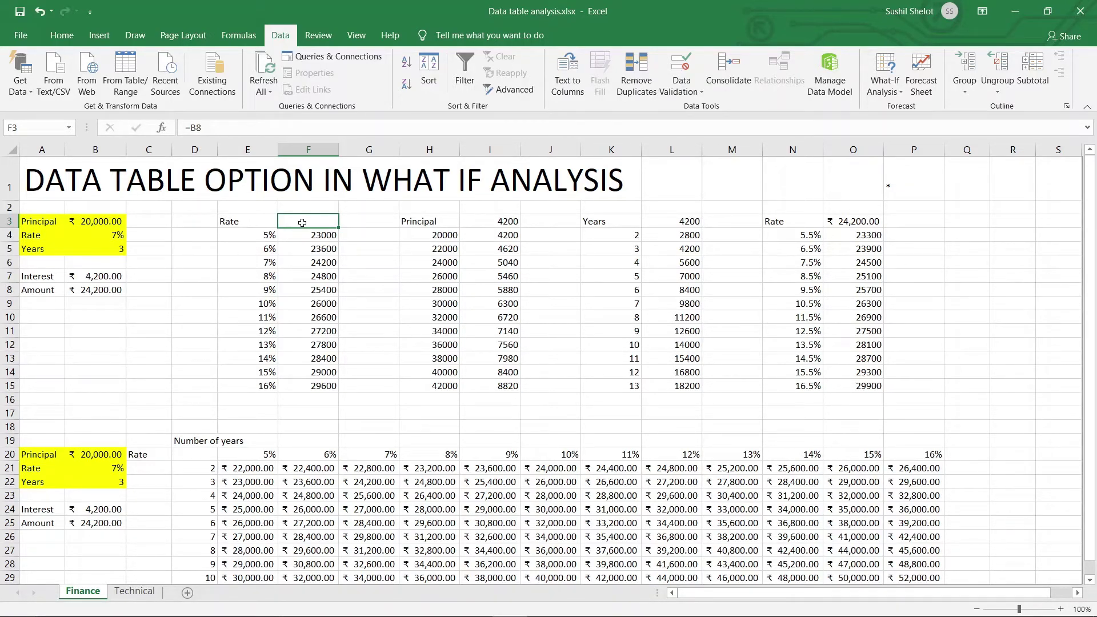
type("=")
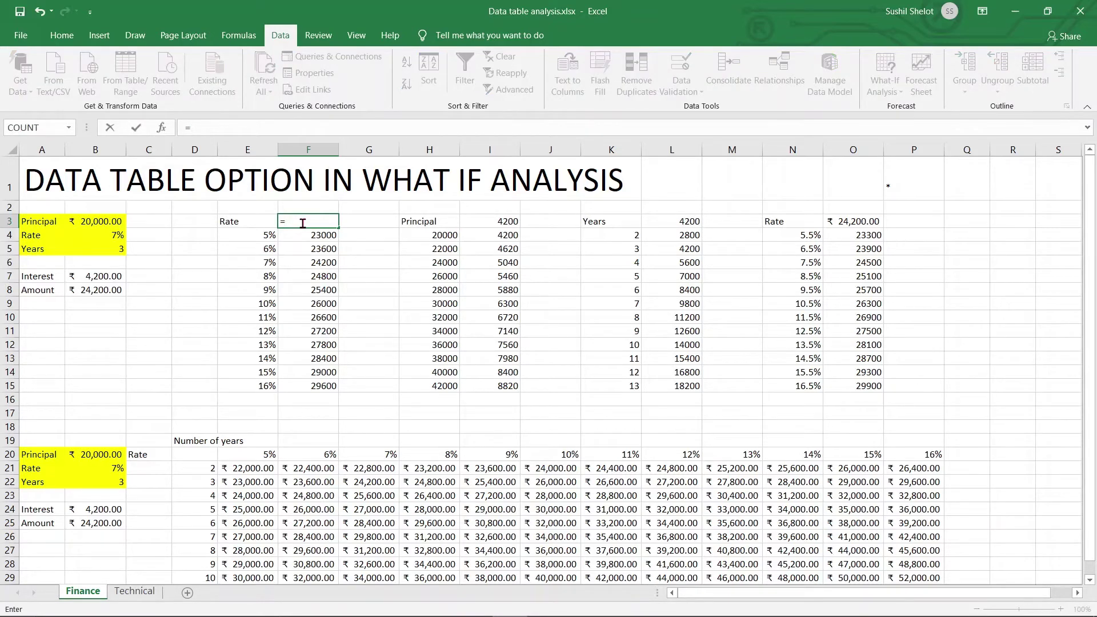
left_click(101, 276)
key("Return")
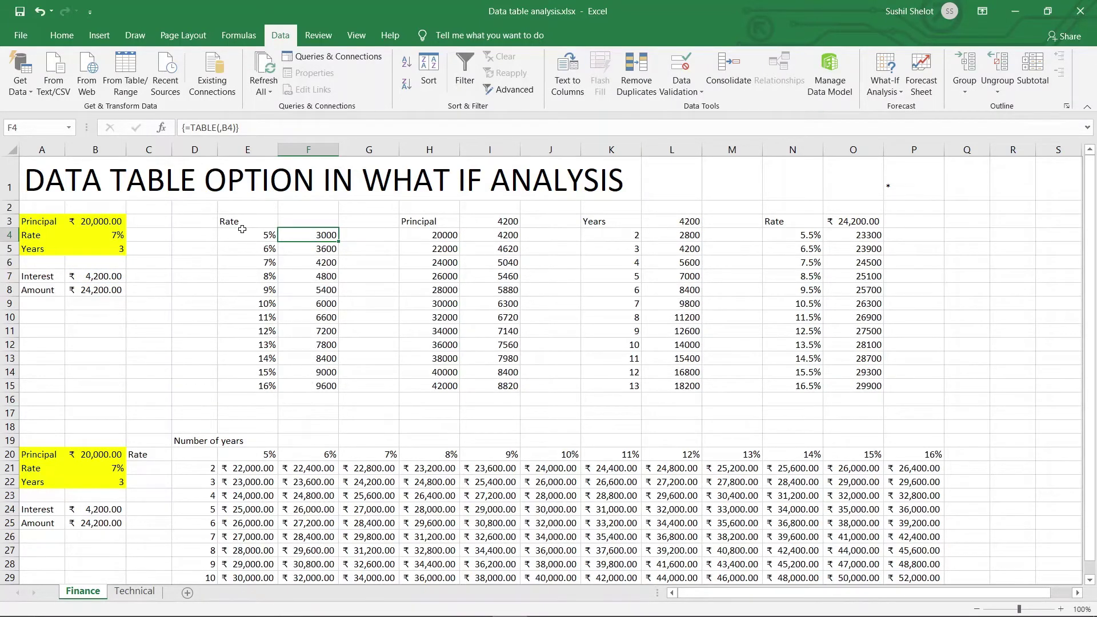
left_click_drag(240, 222, 329, 384)
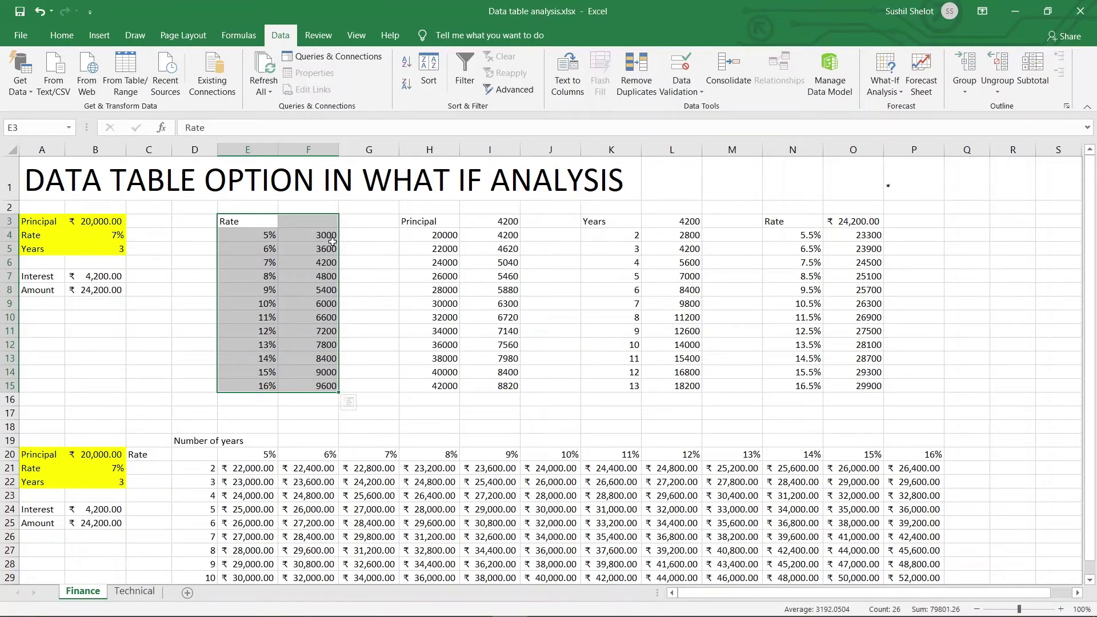
left_click(1005, 206)
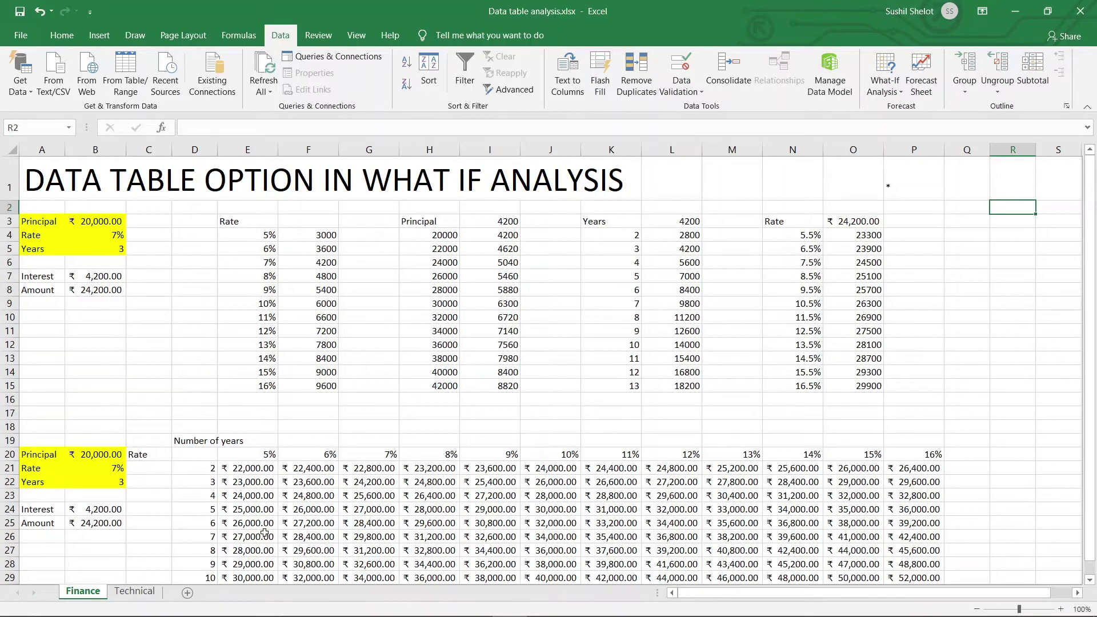
Switch to the Technical sheet and examine the tank inputs π, D and L and their units in B2:D4
left_click(152, 595)
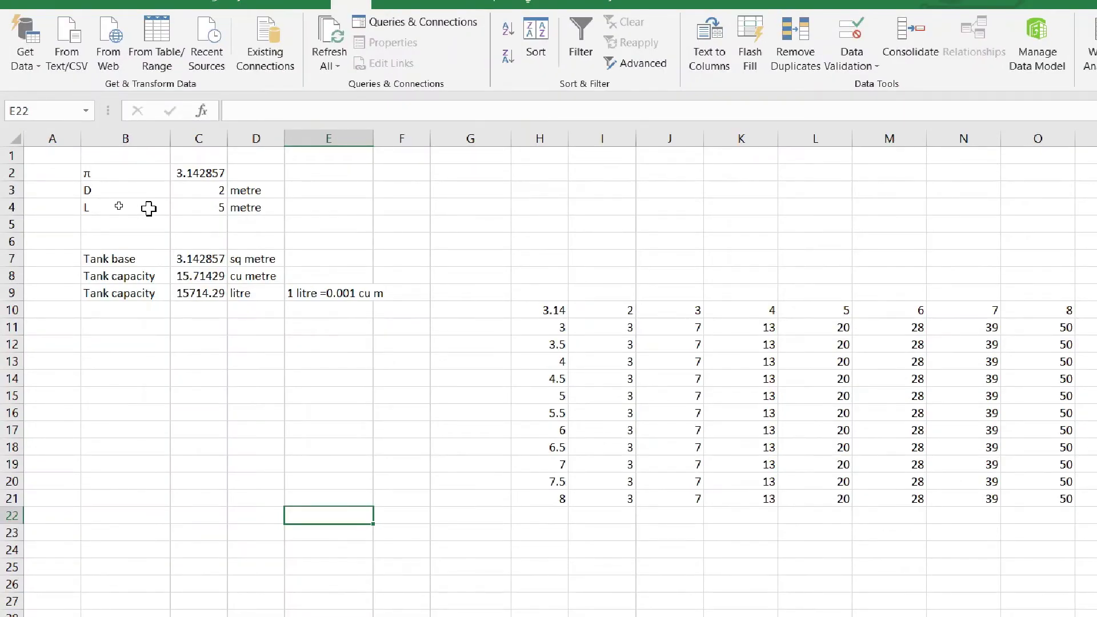
left_click(111, 176)
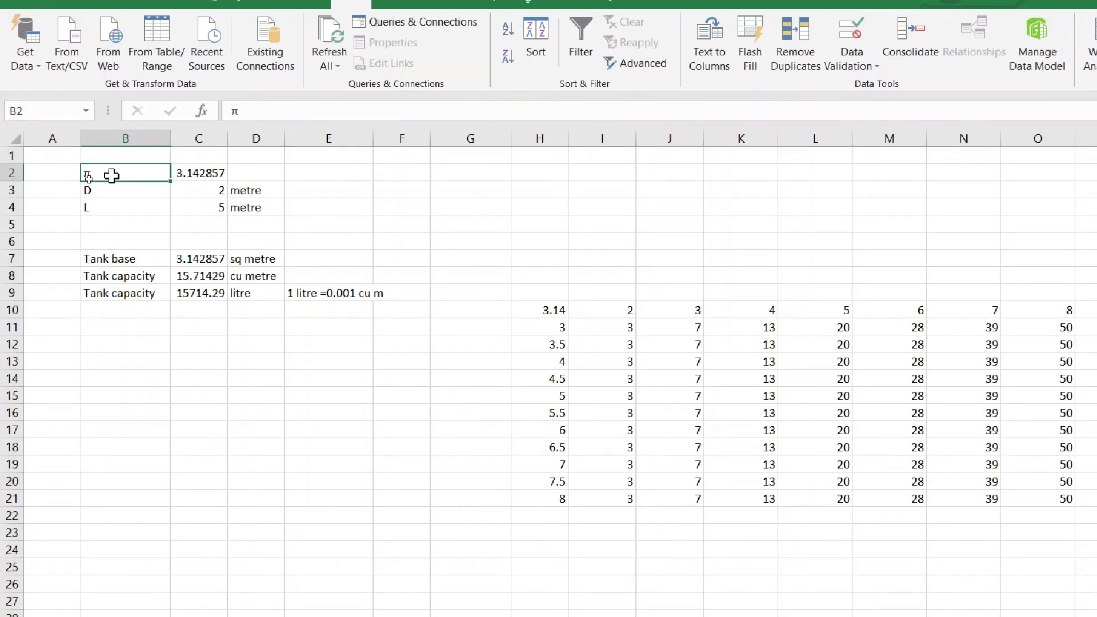
left_click(108, 187)
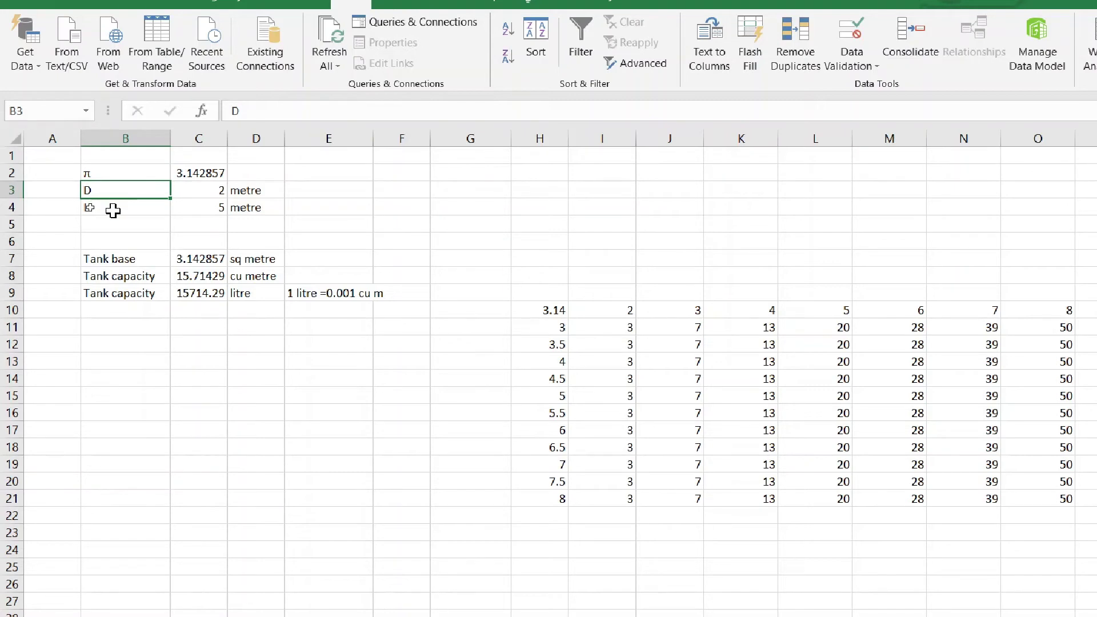
left_click(113, 210)
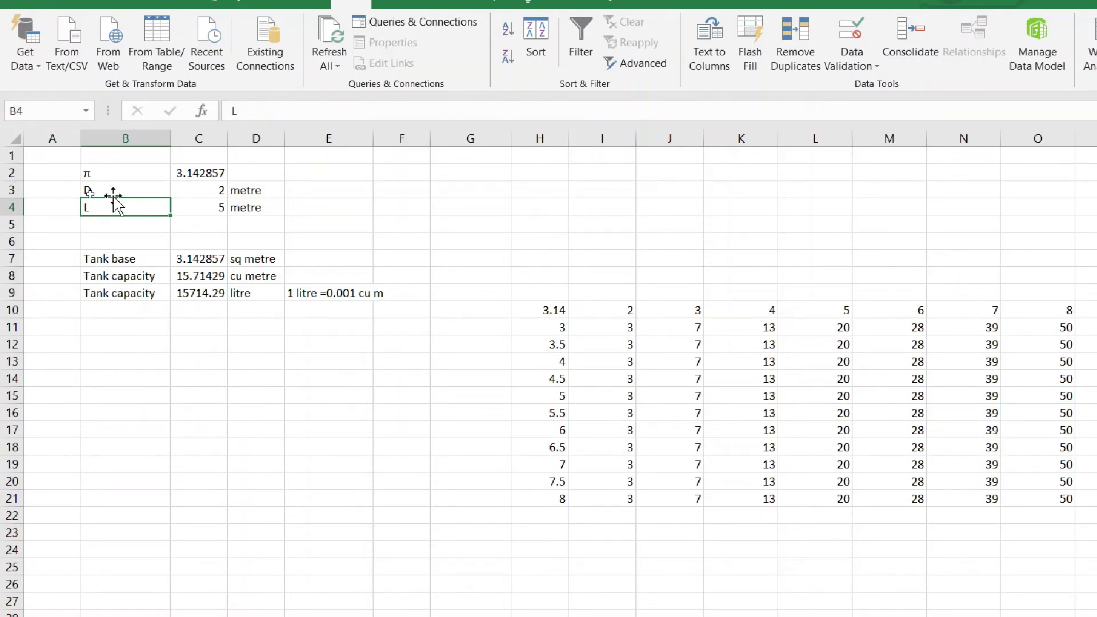
left_click(273, 187)
left_click(263, 213)
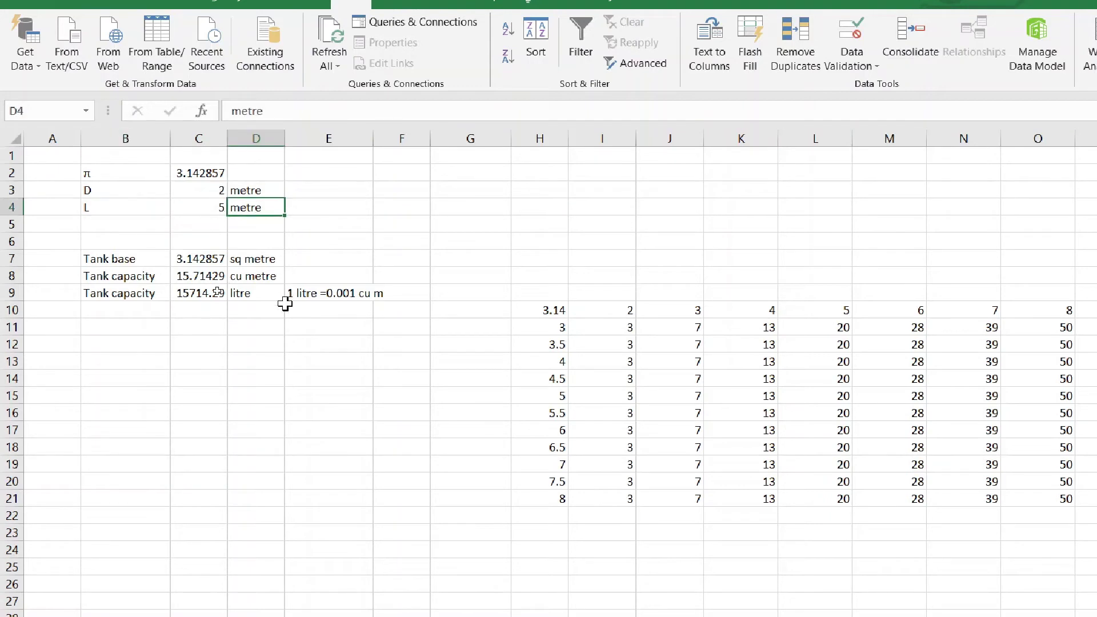
Examine the tank base and tank capacity formulas in C7:C9, their units, and the litre conversion note in E9
left_click(102, 260)
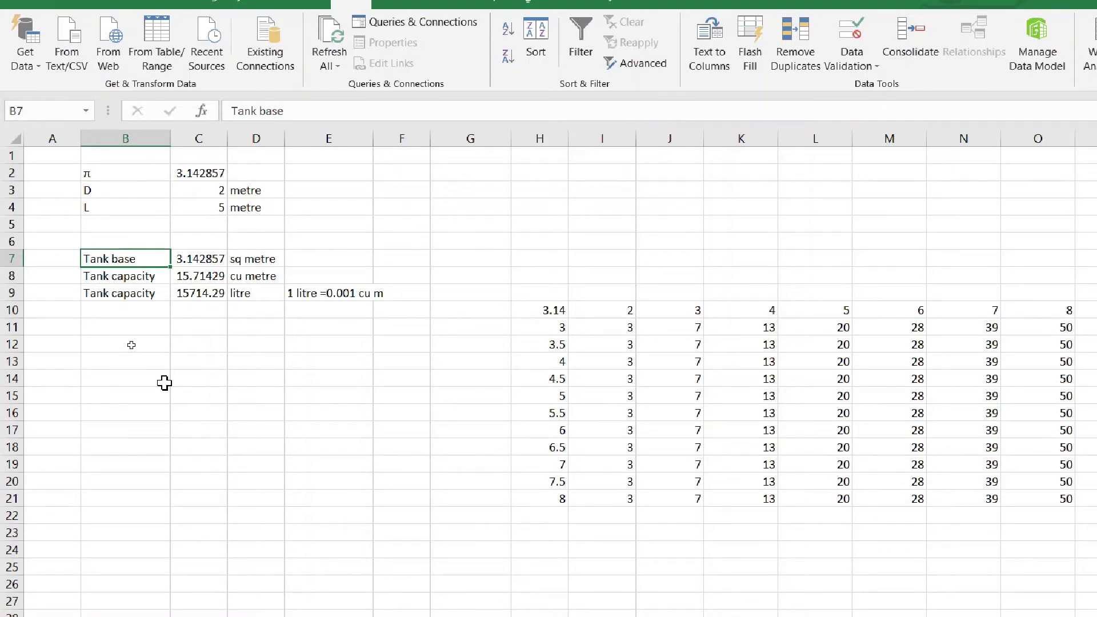
left_click(252, 260)
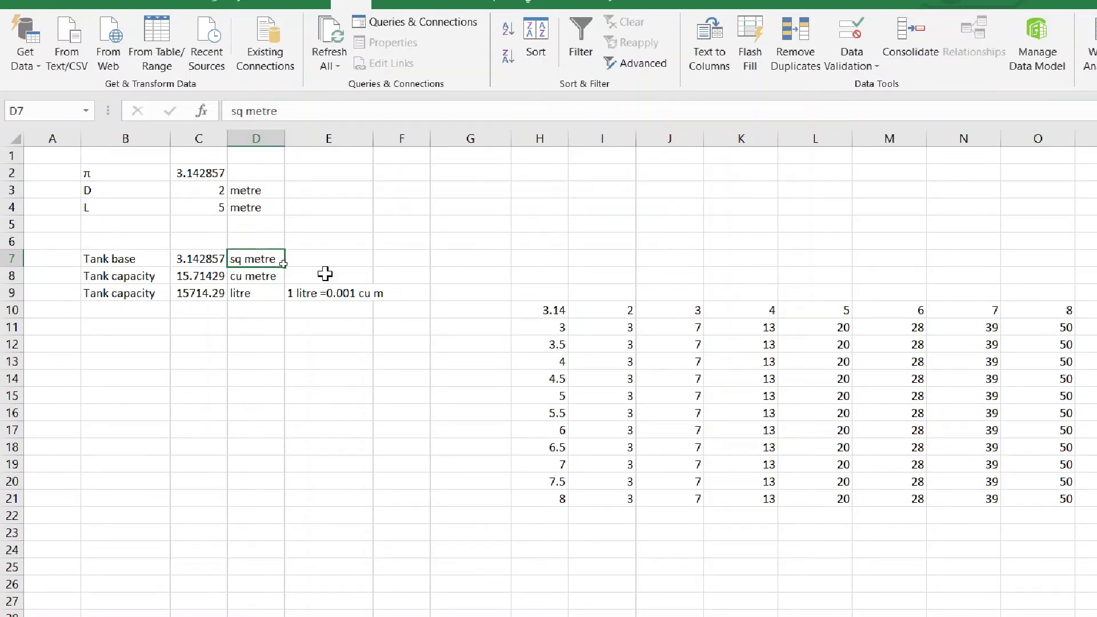
left_click(184, 278)
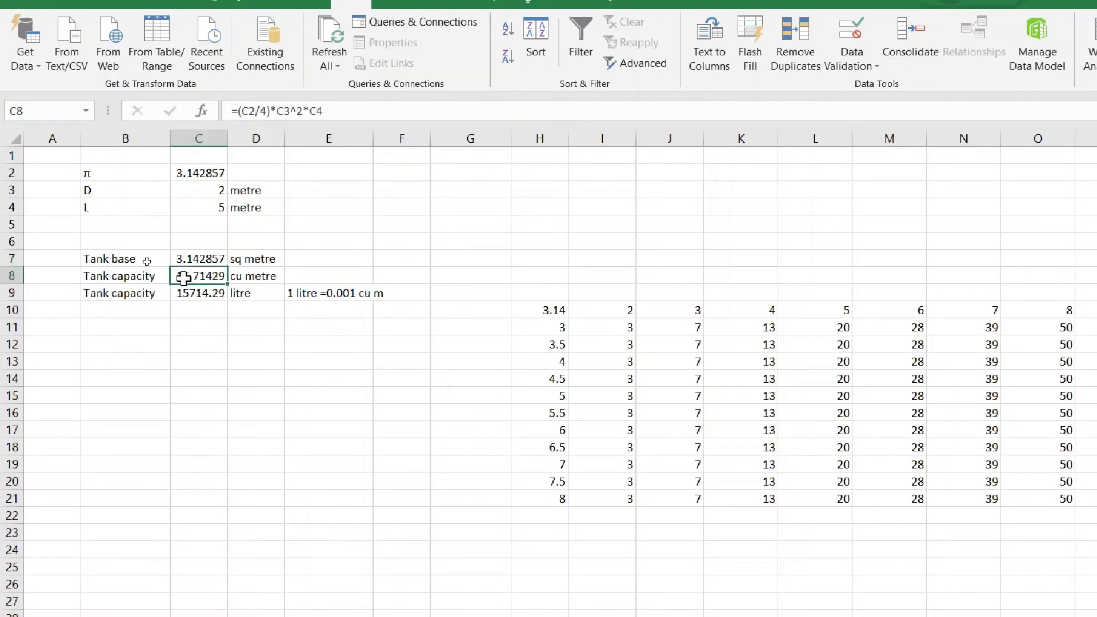
left_click(267, 278)
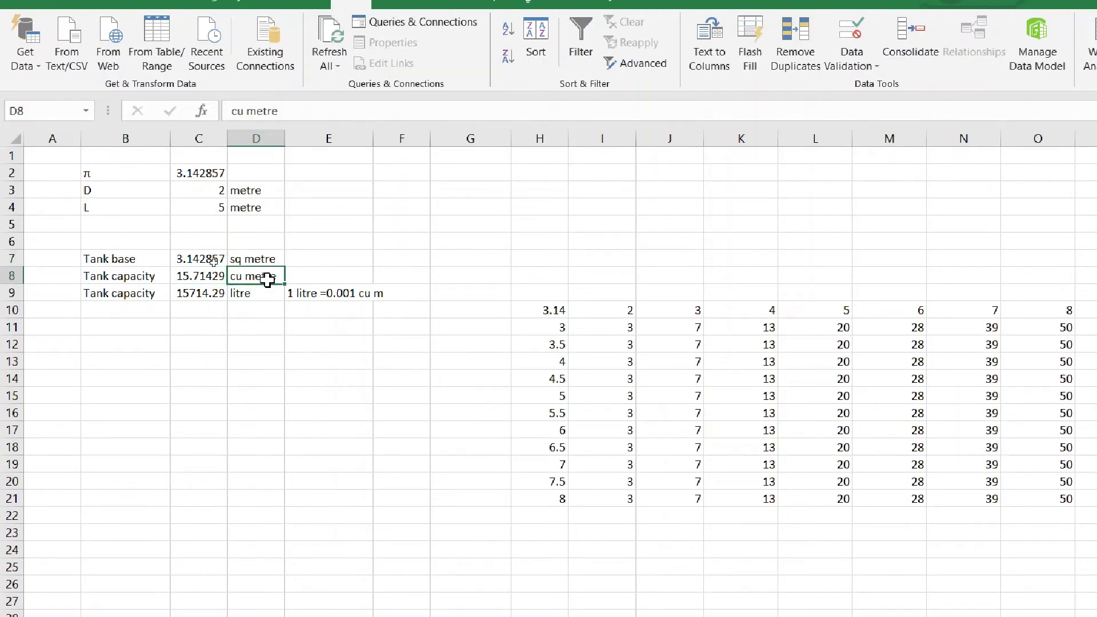
left_click(205, 278)
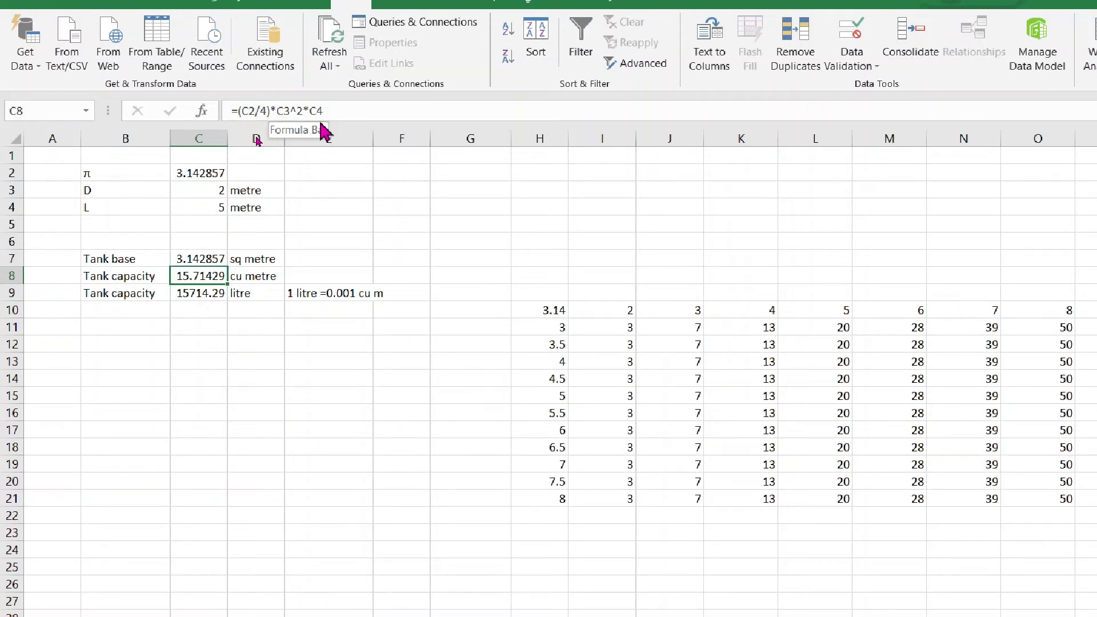
left_click(253, 275)
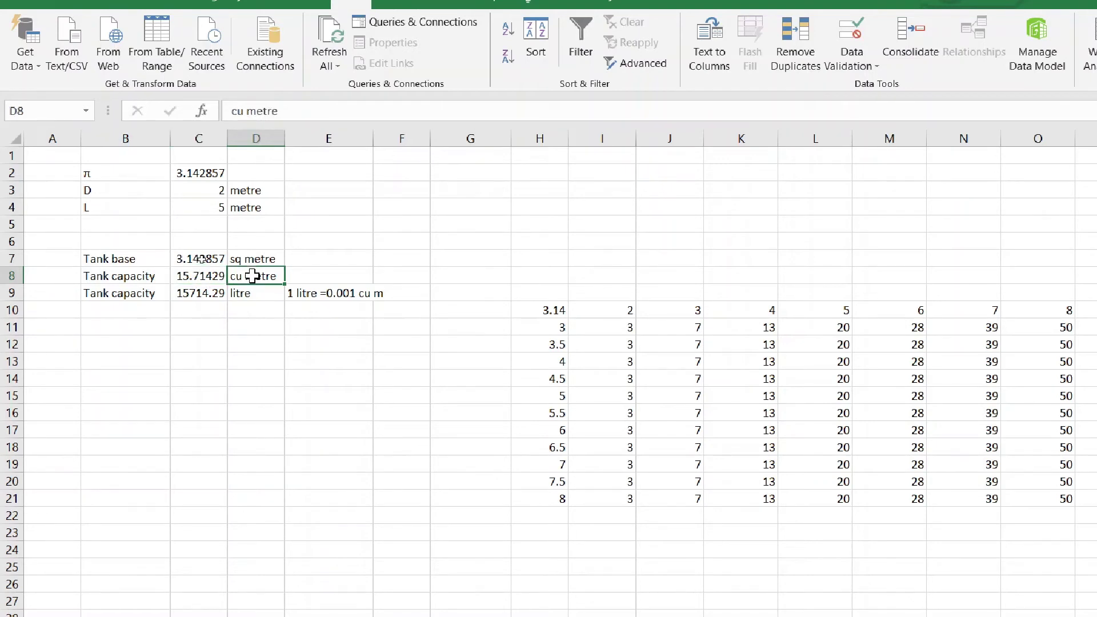
left_click(318, 290)
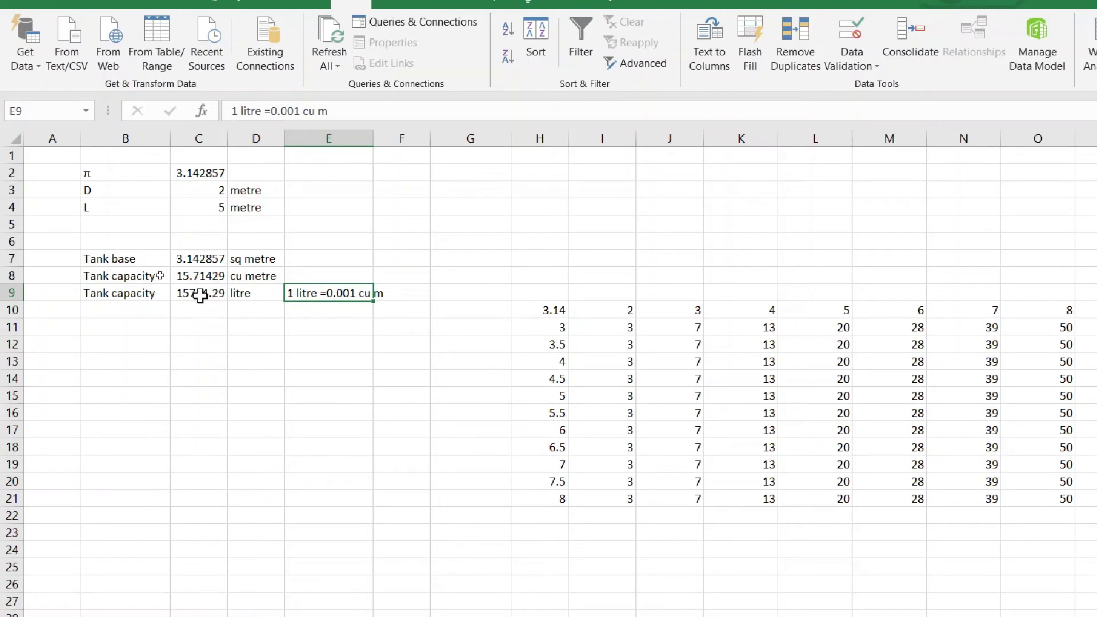
left_click(205, 295)
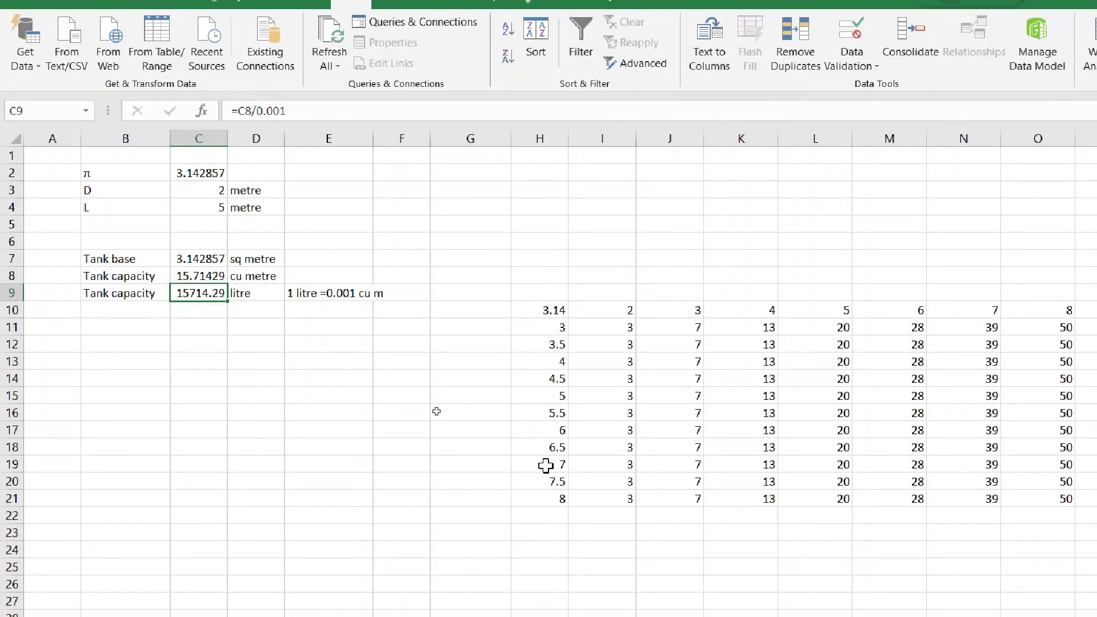
Review the existing data table's row values I10:Q10, column values H11:H21 and results, and check the tank base formula in C7
scroll(546, 466, "down", 1)
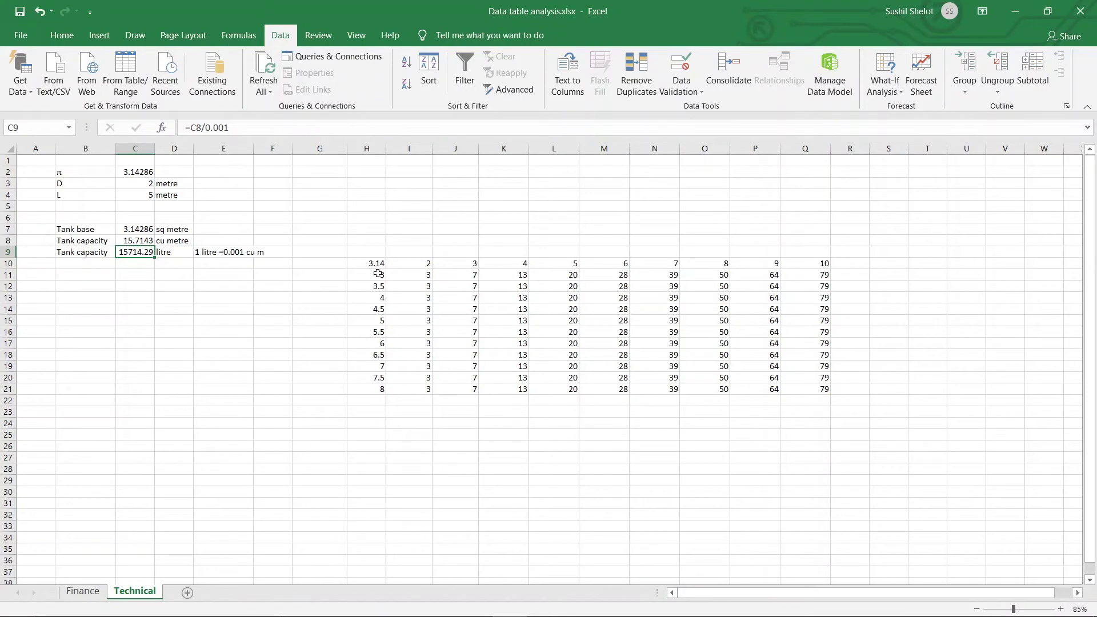
left_click(408, 265)
left_click_drag(419, 264, 812, 262)
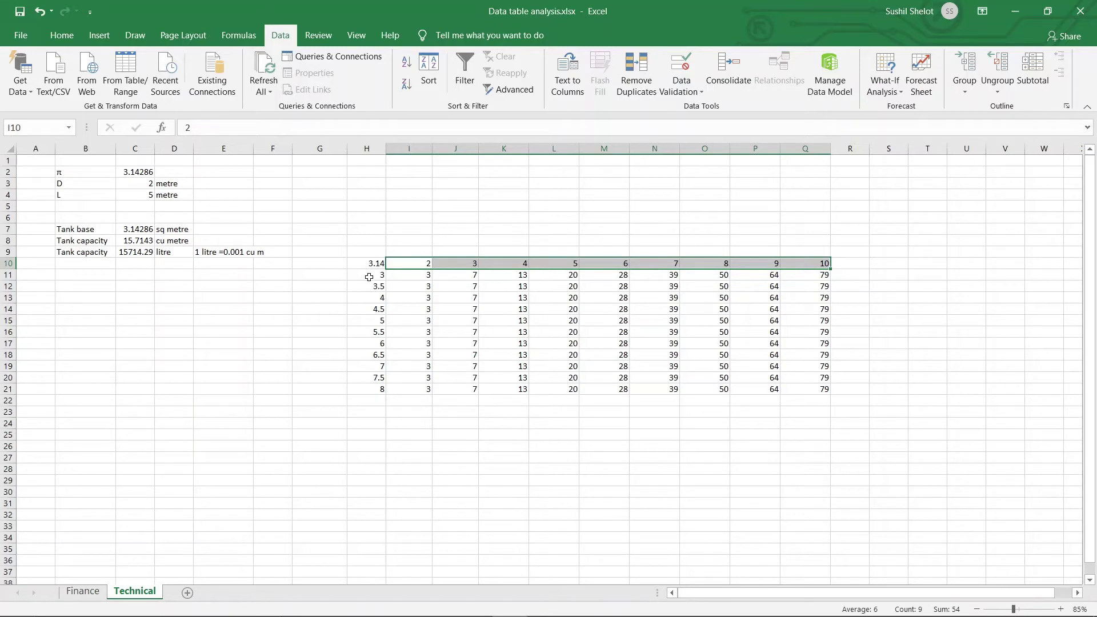
left_click_drag(373, 280, 374, 386)
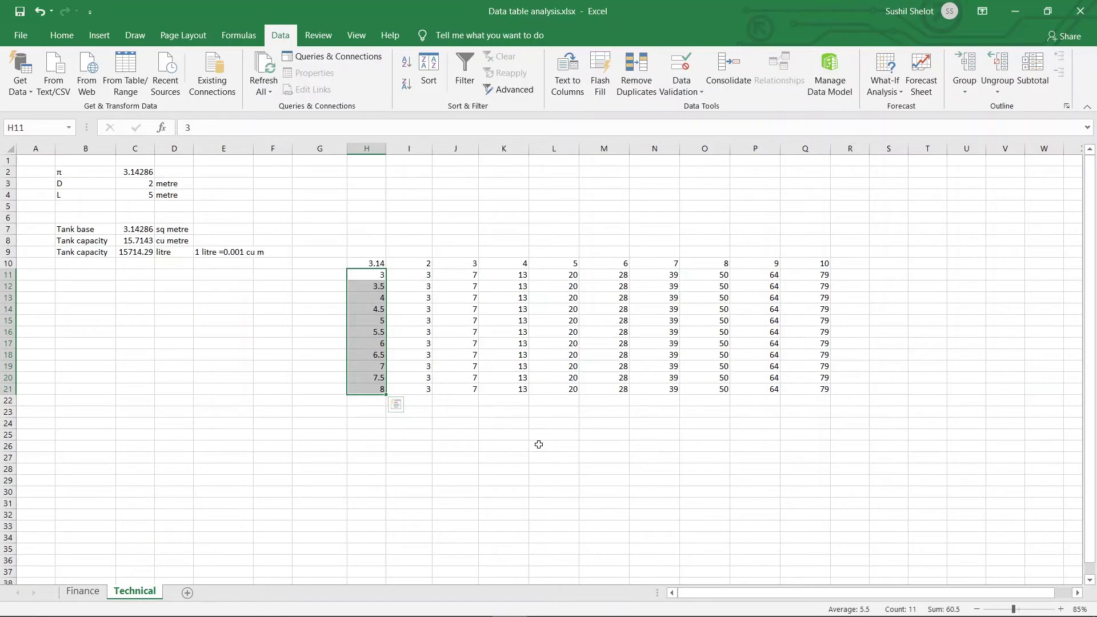
left_click_drag(420, 275, 773, 378)
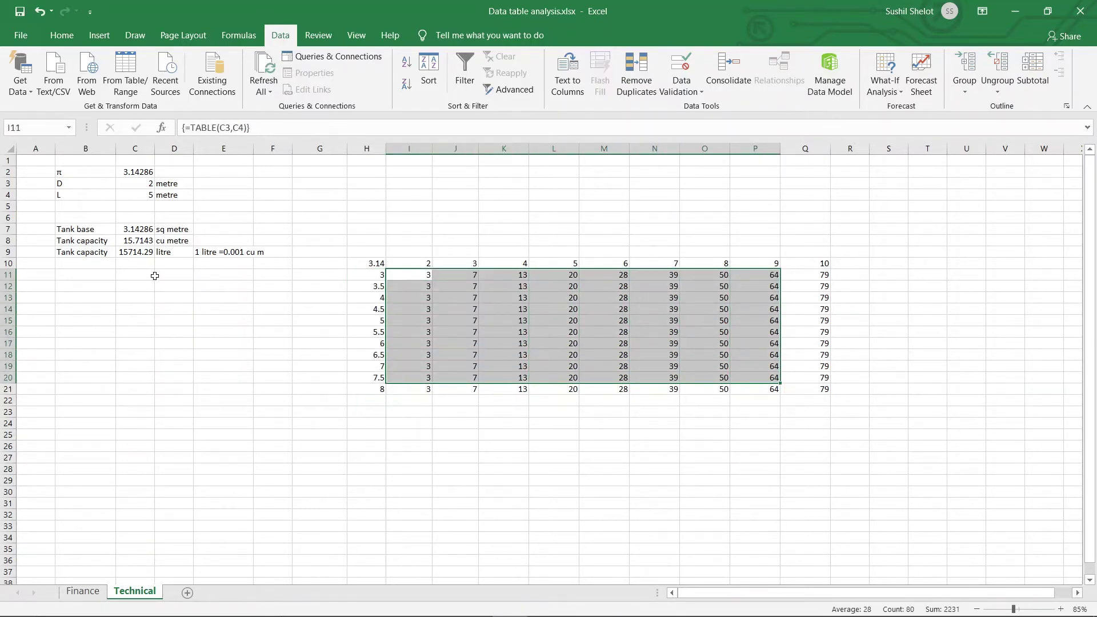
left_click_drag(94, 231, 124, 231)
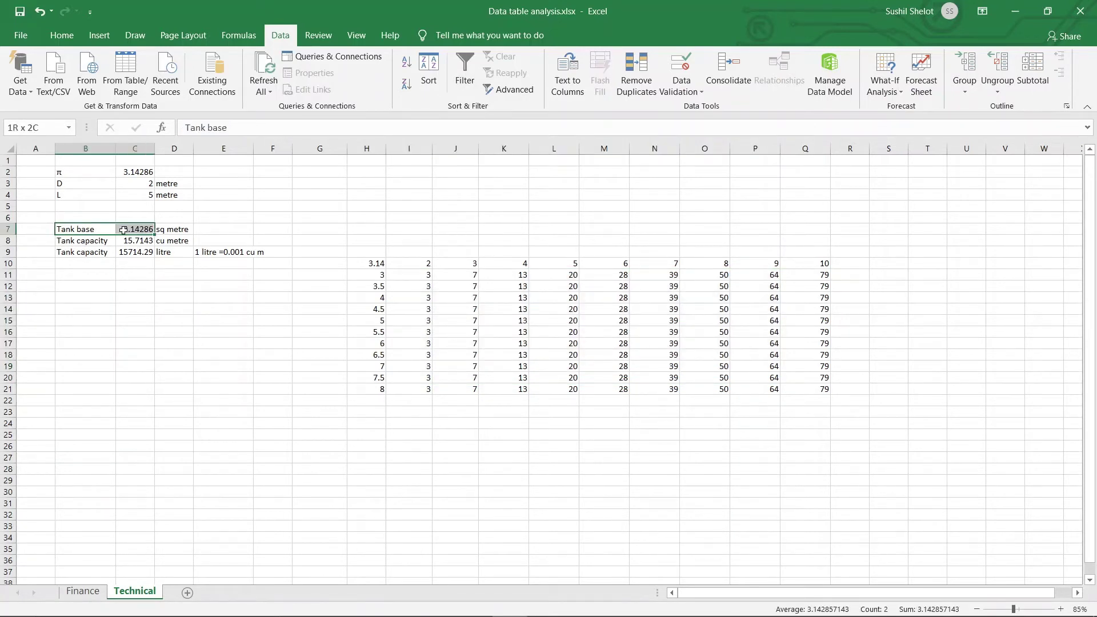
left_click_drag(123, 230, 123, 230)
left_click(123, 230)
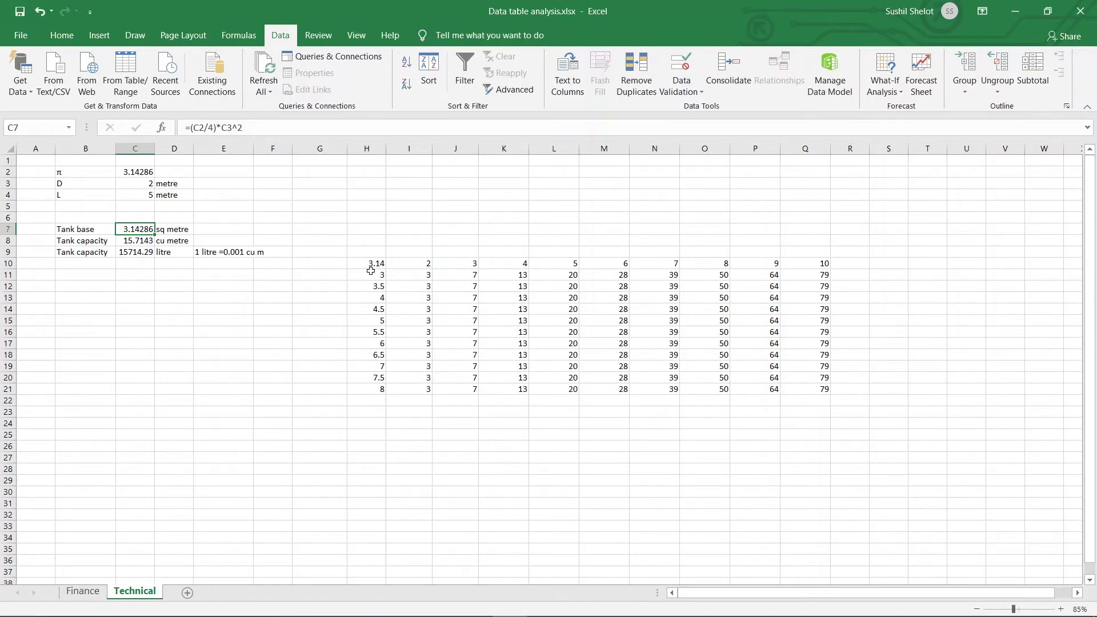
scroll(592, 361, "down", 2)
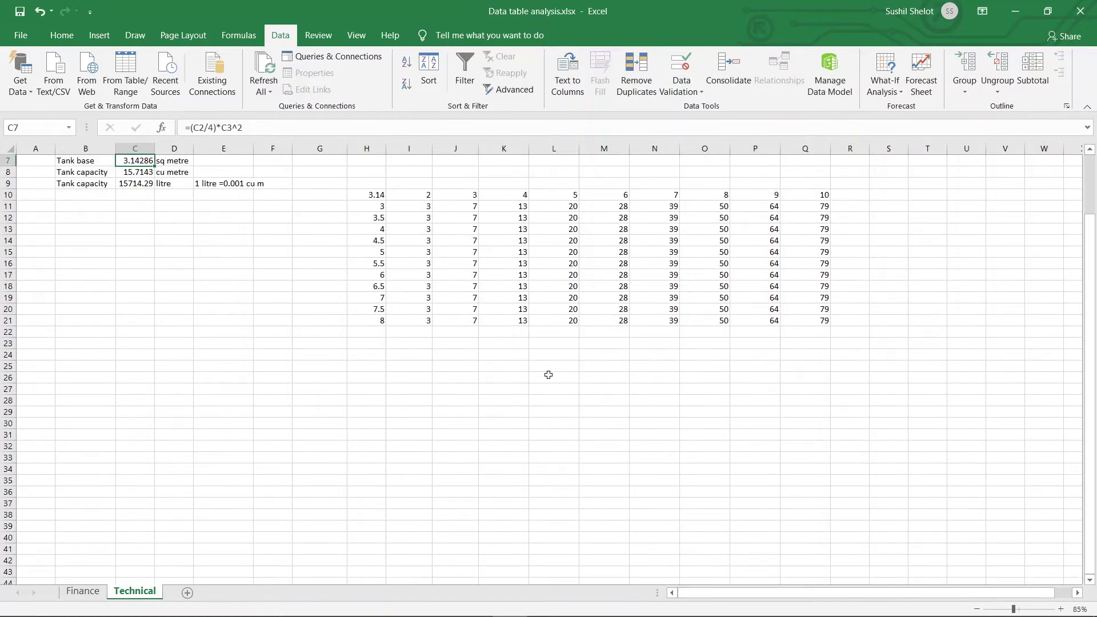
scroll(548, 374, "up", 2)
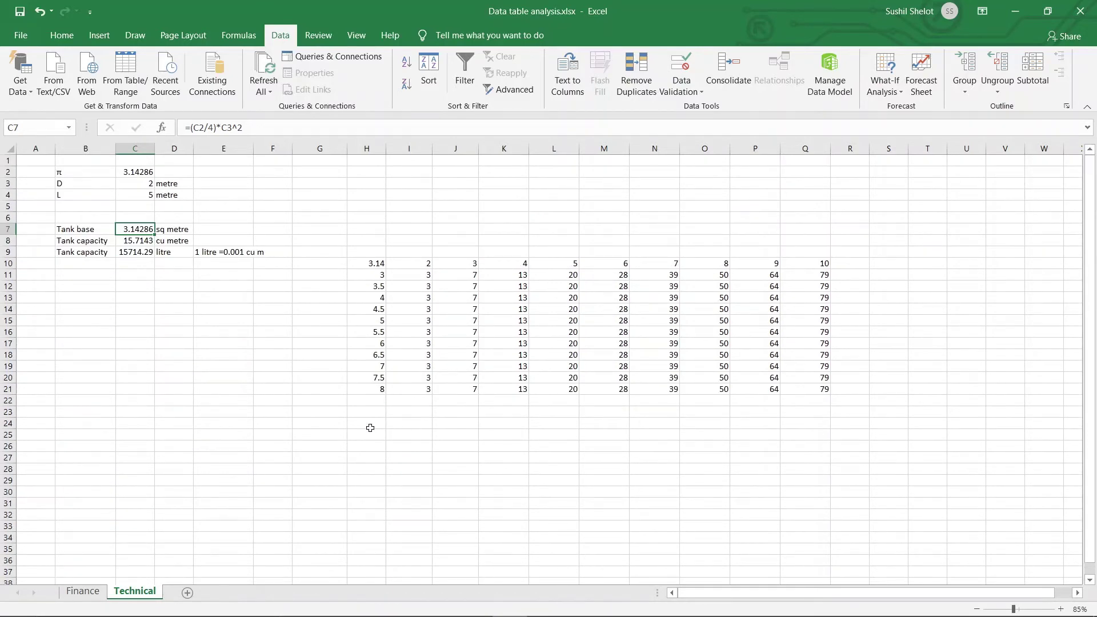
Copy the column values H11:H21 to H25 and the row values I10:Q10 to I24 to lay out a second table
left_click_drag(376, 264, 371, 383)
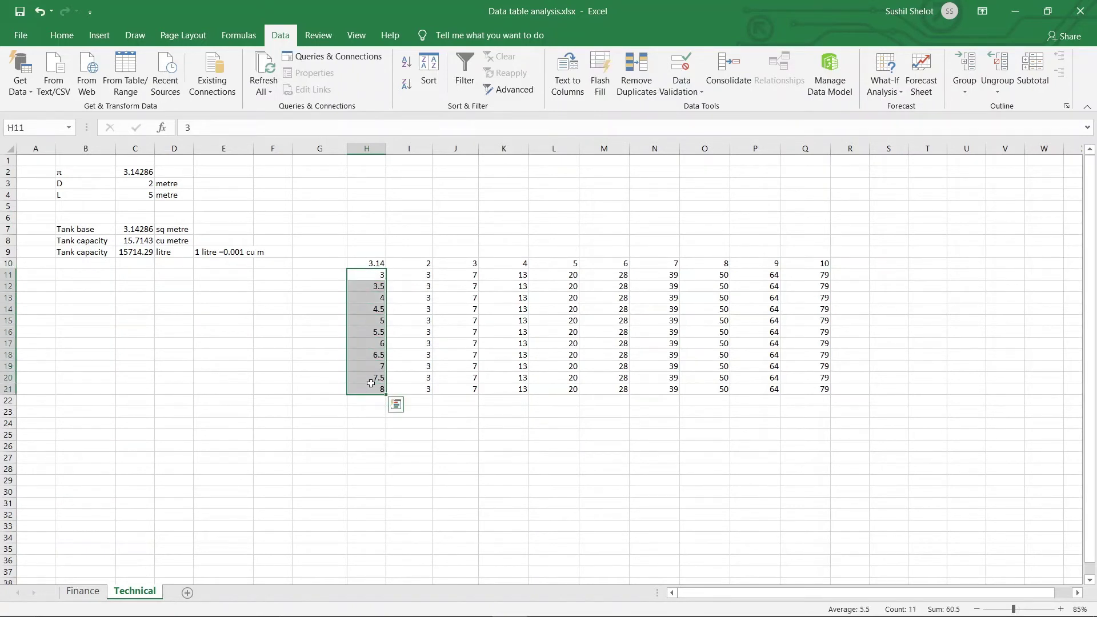
key("ctrl+c")
left_click(366, 435)
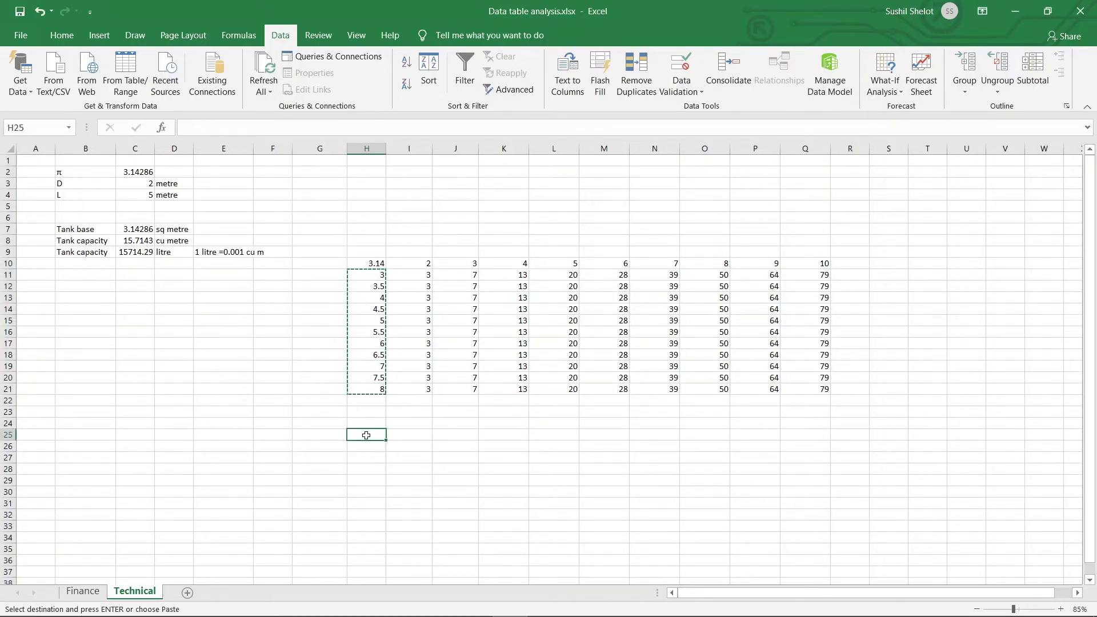
key("ctrl+v")
left_click_drag(428, 263, 797, 264)
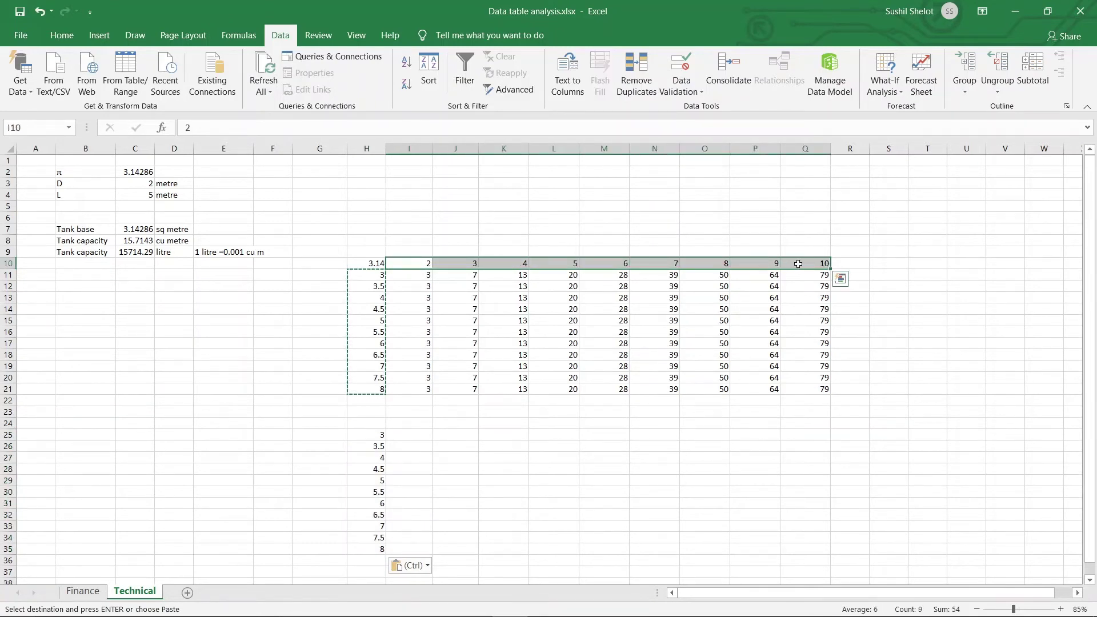
key("ctrl+c")
left_click(421, 423)
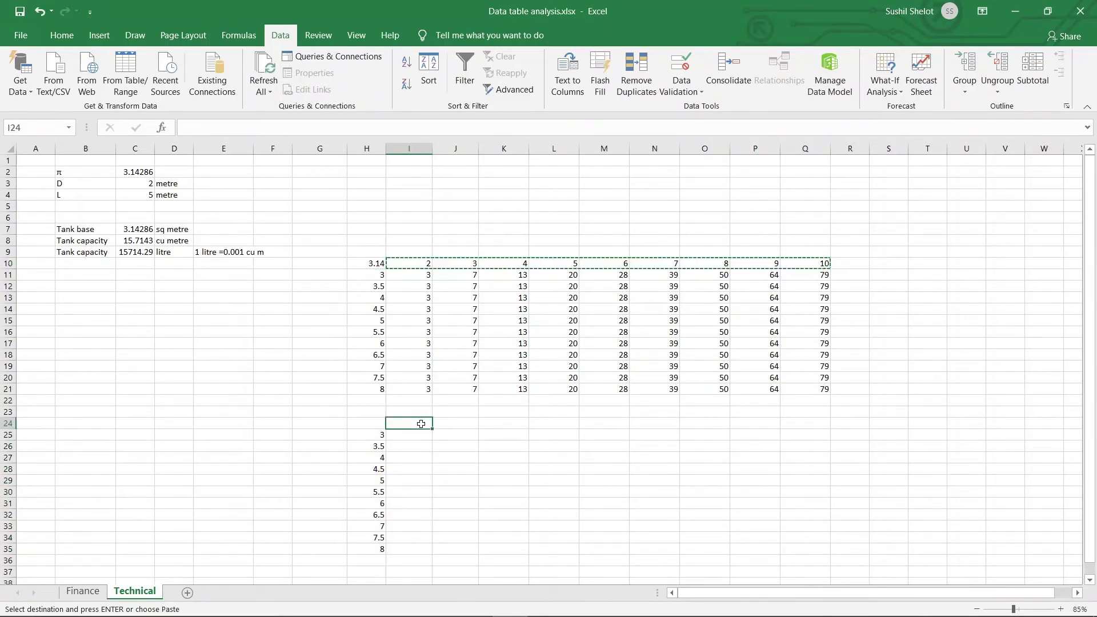
key("ctrl+v")
left_click(774, 467)
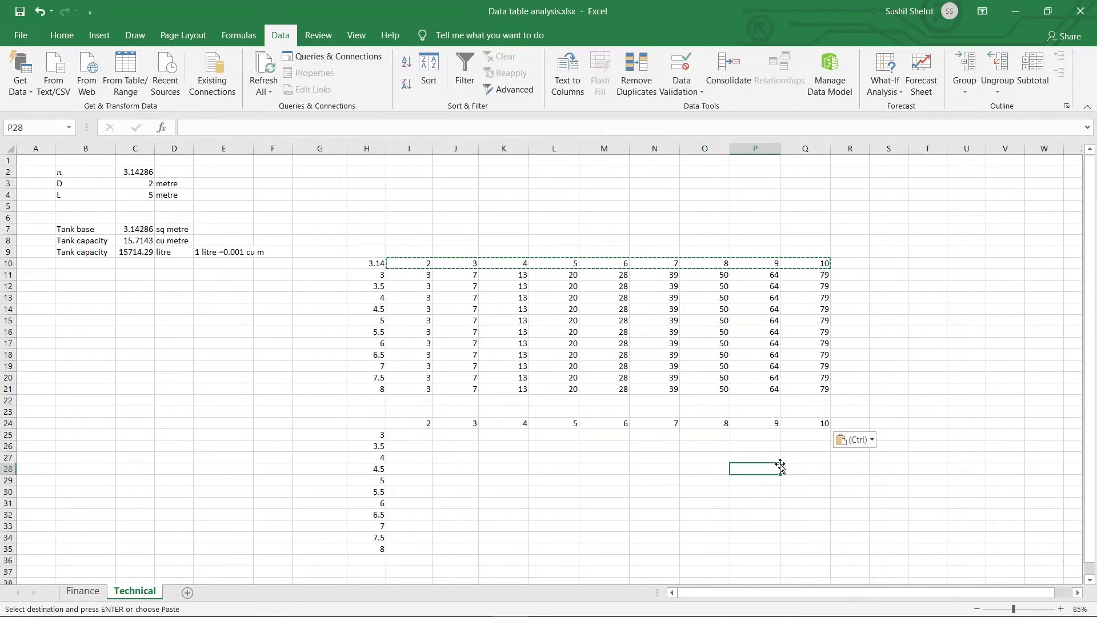
Label the new table with L in G24 and D in H23
left_click_drag(372, 436, 368, 546)
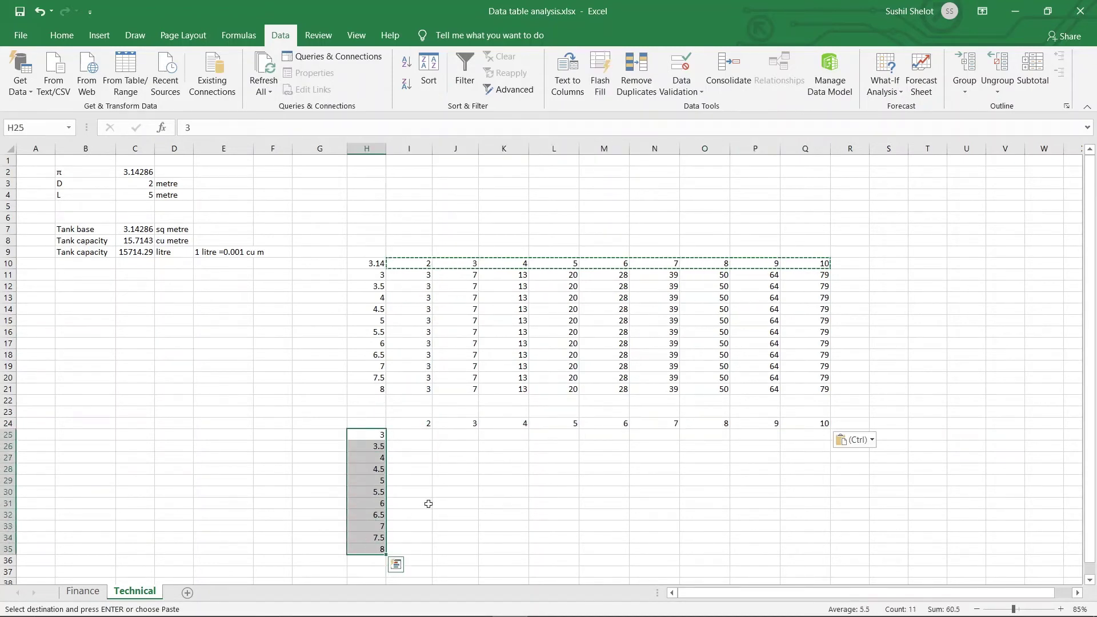
left_click(456, 492)
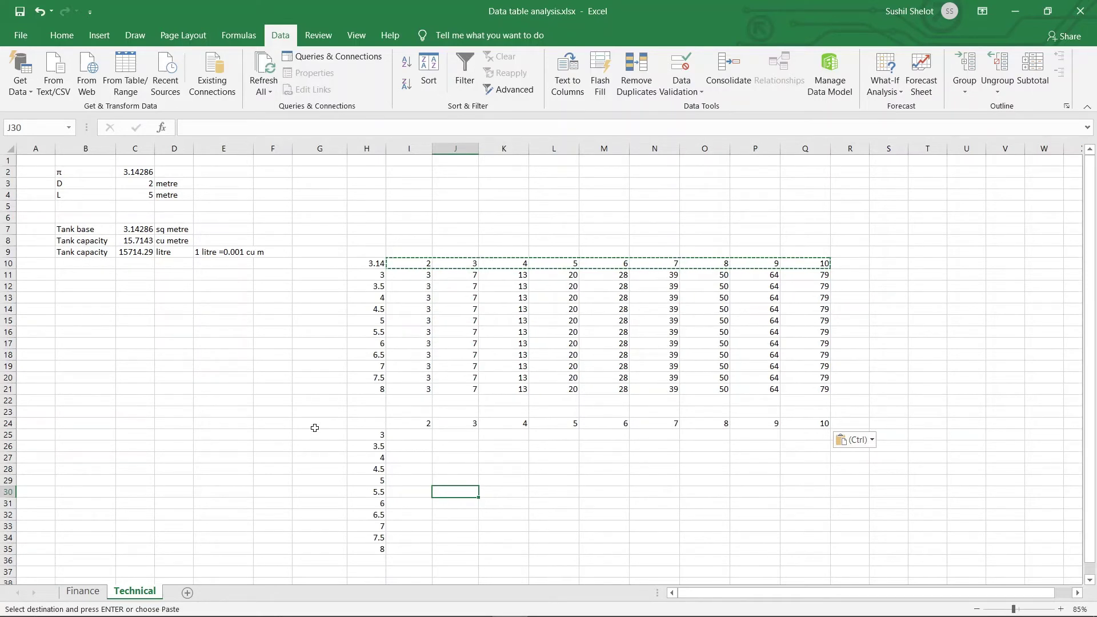
left_click(314, 426)
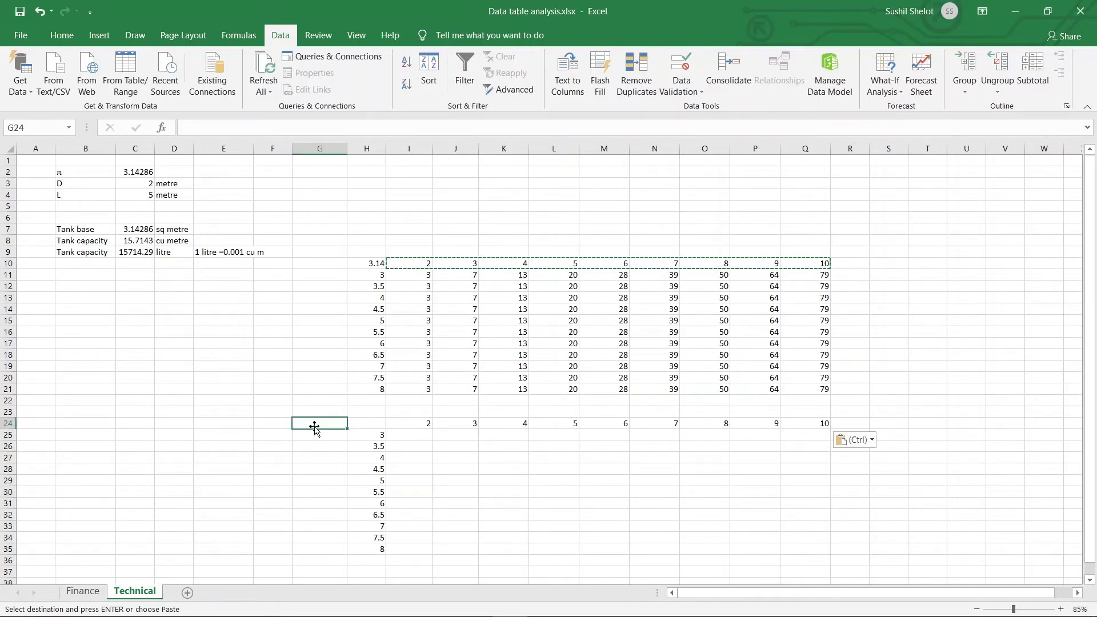
type("L")
left_click(362, 412)
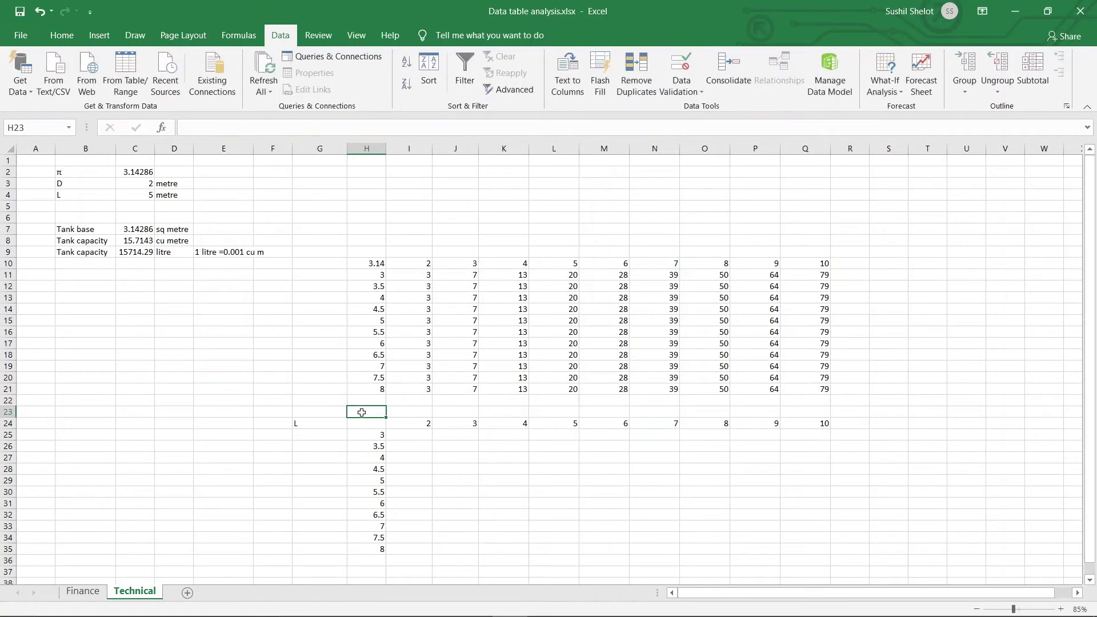
type("D")
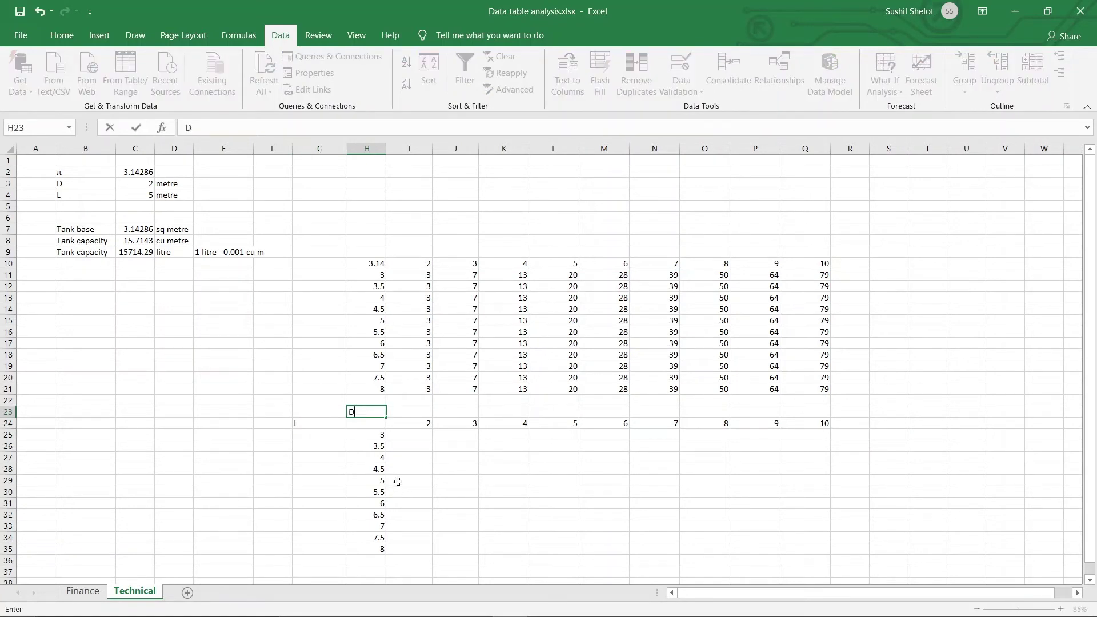
Check the new table's column and row values, and swap its labels to D in G24 and L in H23
left_click_drag(372, 436, 367, 549)
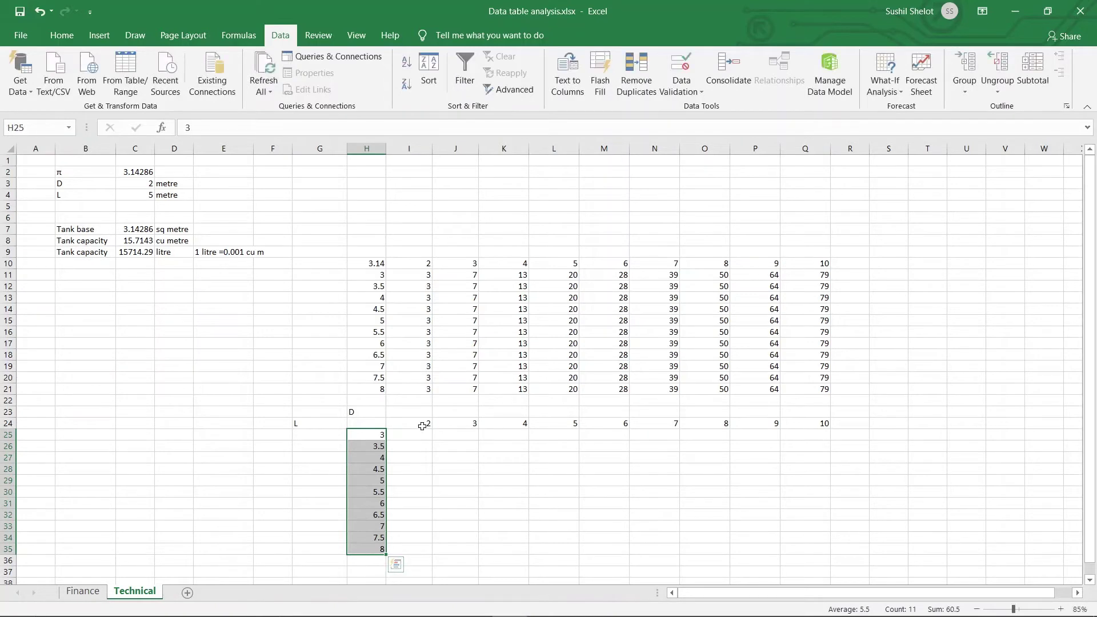
left_click_drag(425, 423, 791, 424)
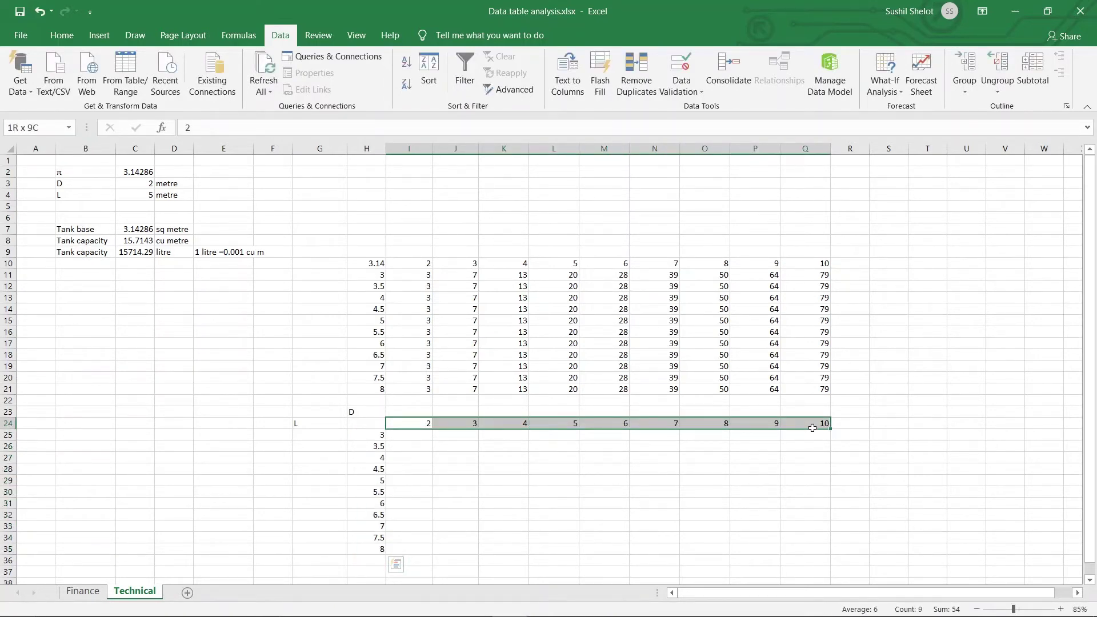
left_click(320, 423)
type("D")
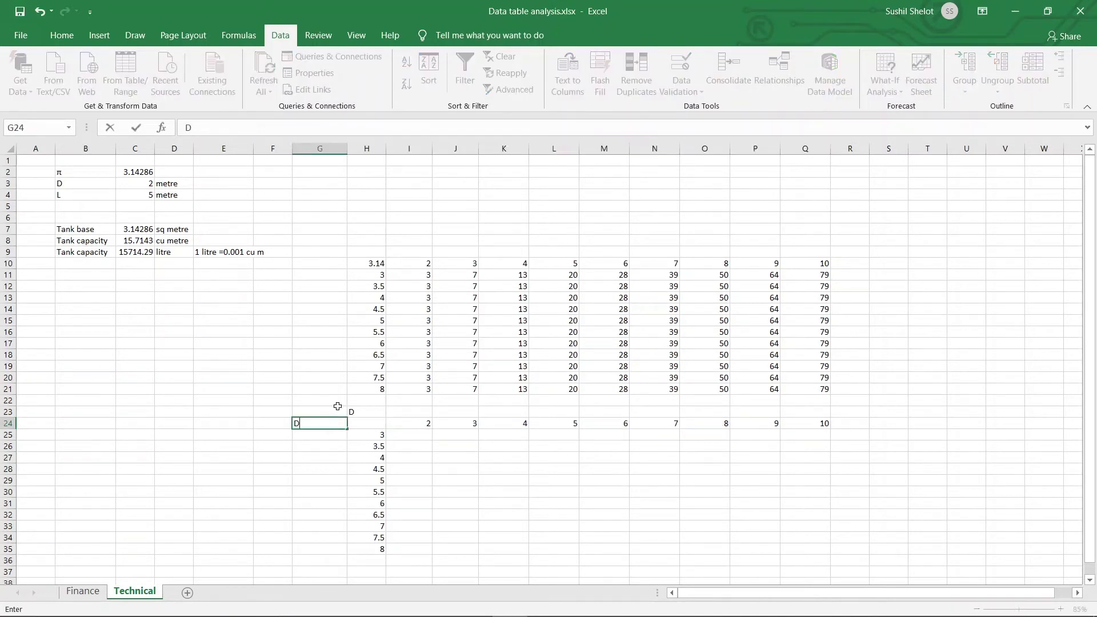
left_click(353, 410)
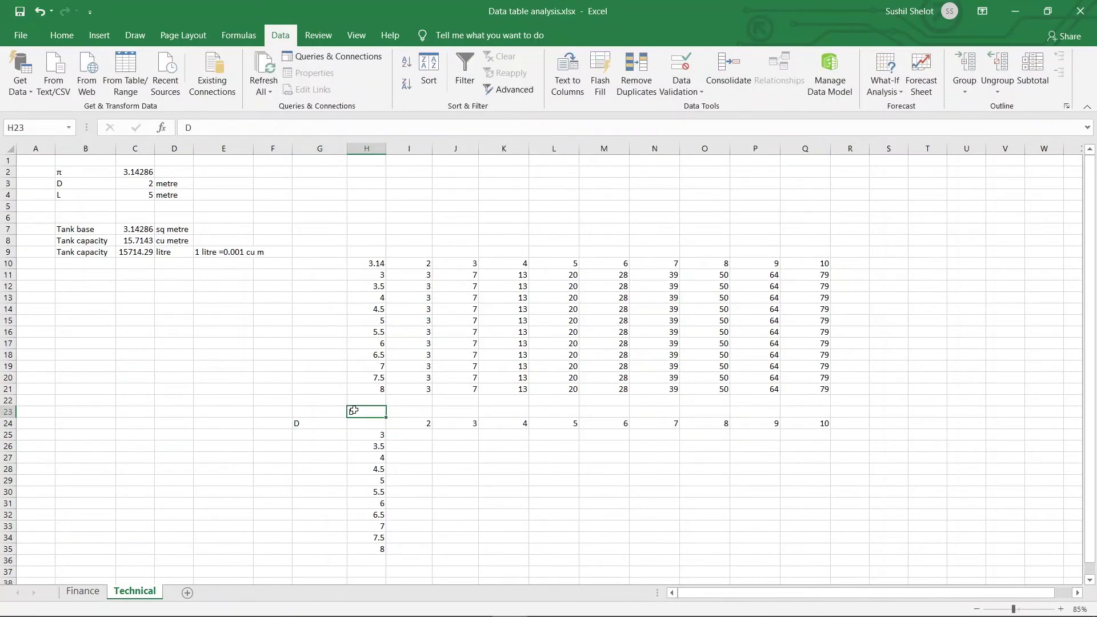
type("L")
left_click(562, 535)
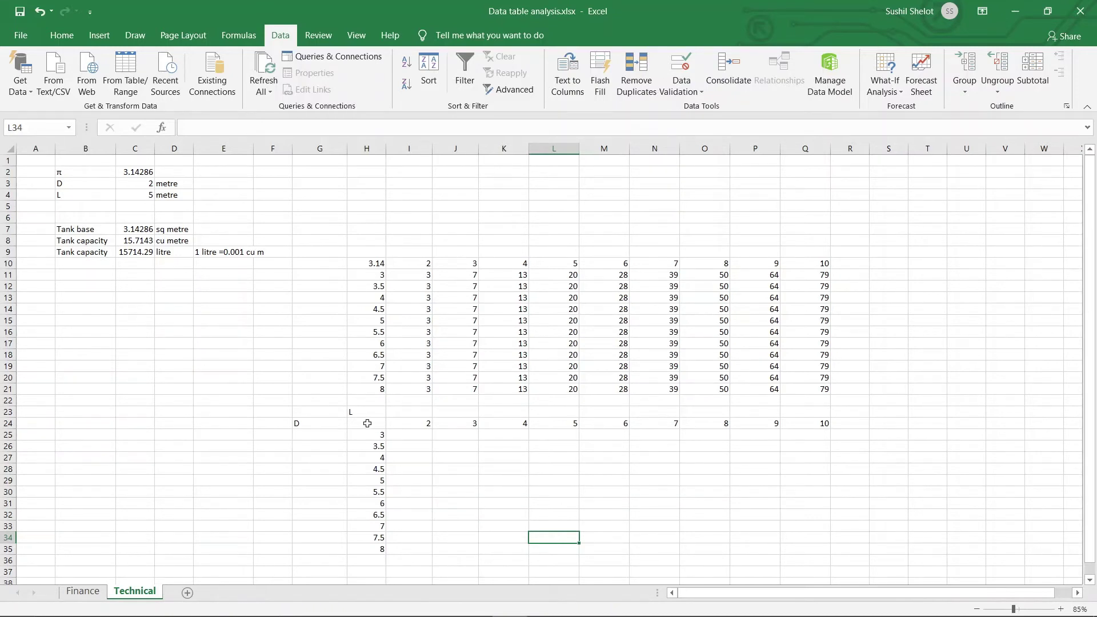
Create a What-If data table over H24:Q35 with C3 as the row input cell and C4 as the column input cell
left_click_drag(367, 423, 808, 550)
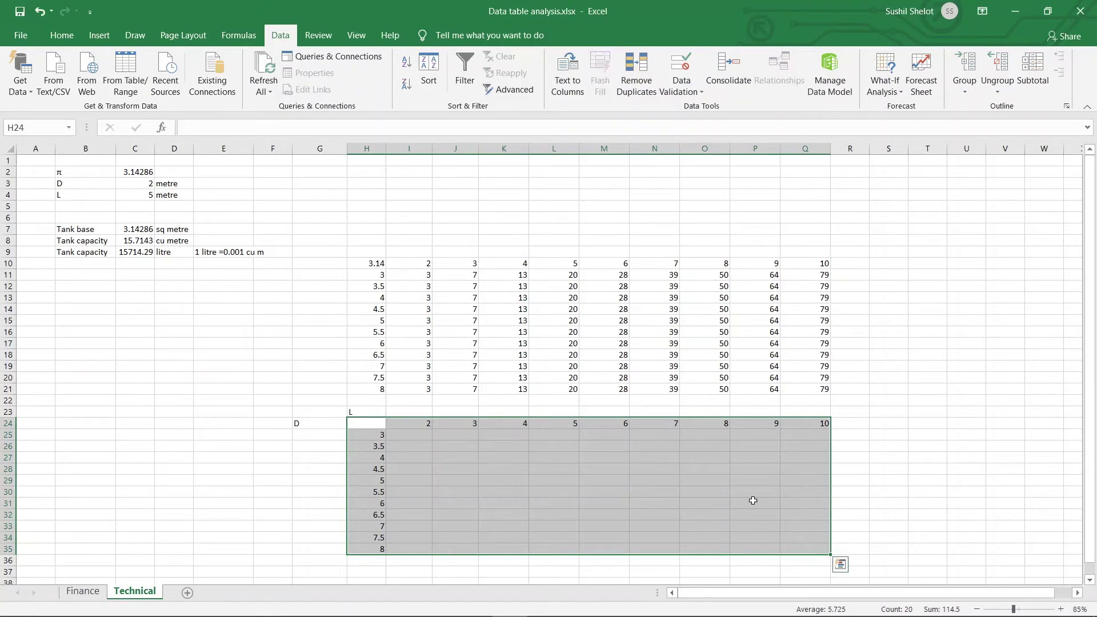
left_click(887, 85)
left_click(903, 145)
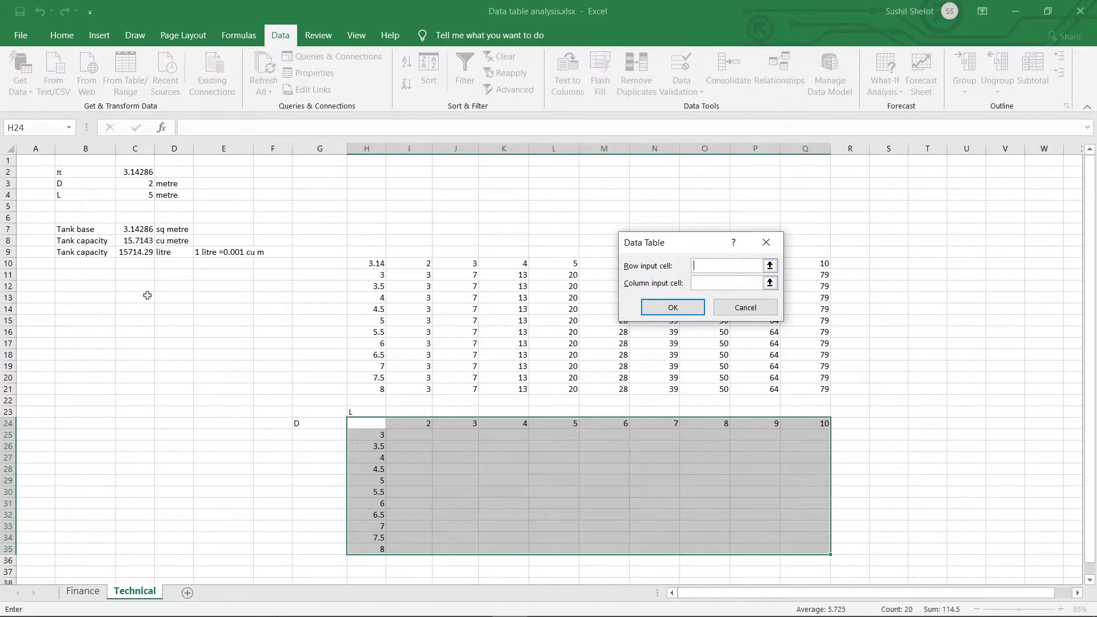
left_click(137, 186)
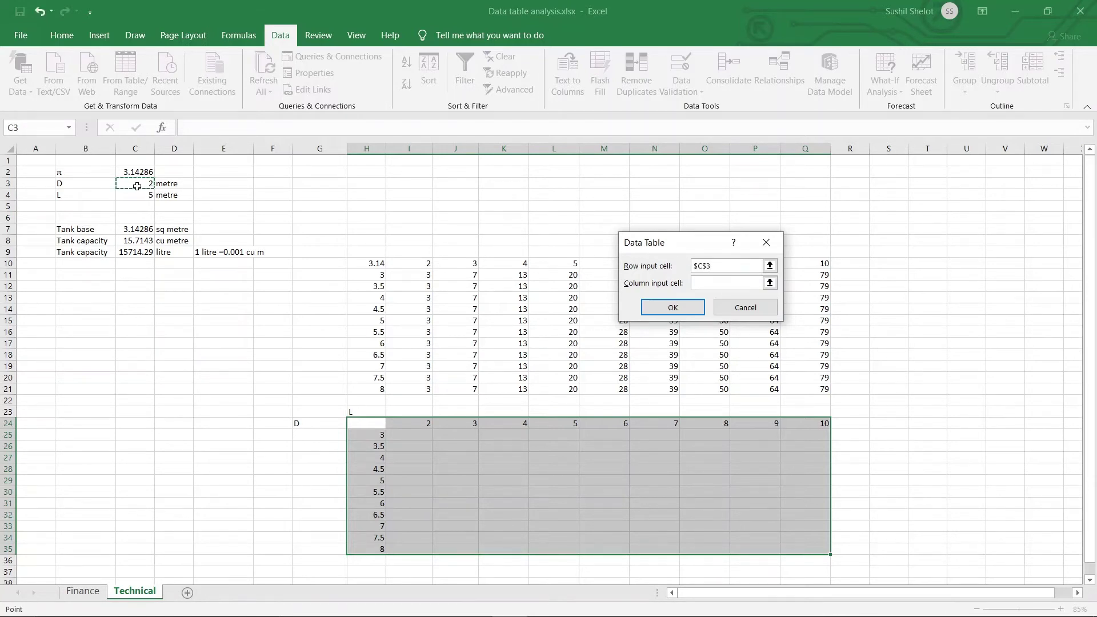
left_click(713, 282)
left_click(137, 195)
key("Return")
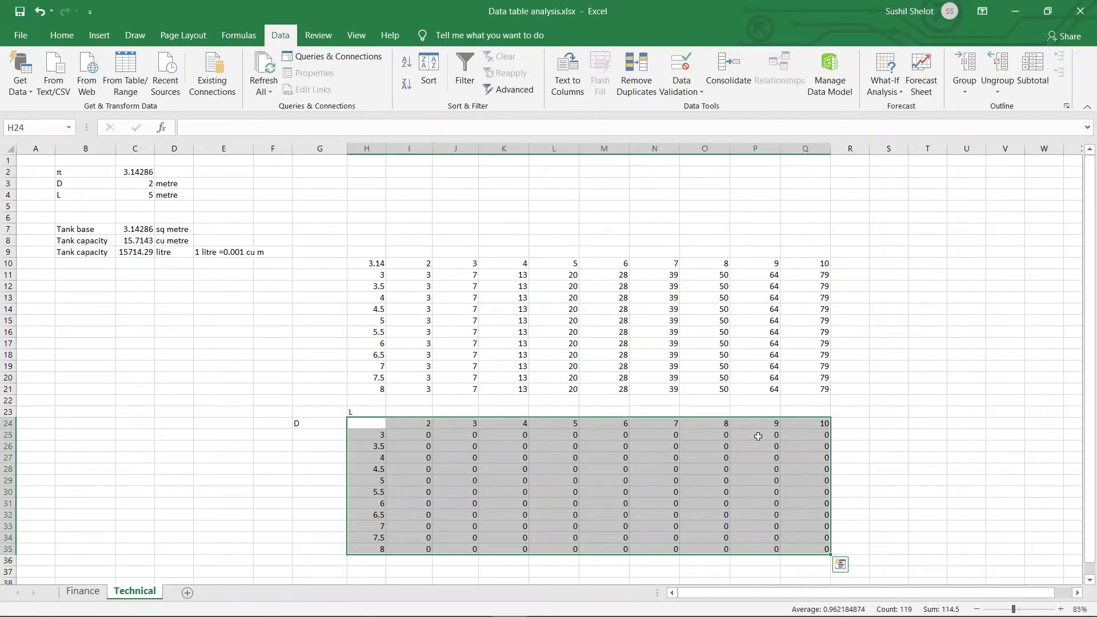
Link the second table's corner cell H24 to the tank capacity in litres with =C9
left_click(890, 471)
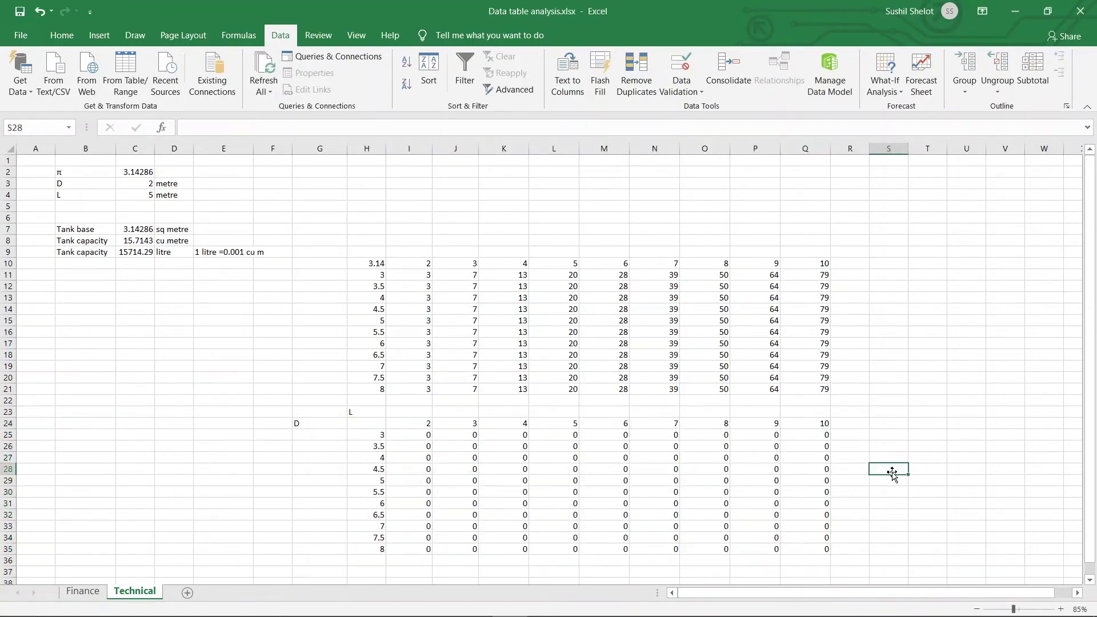
left_click(371, 425)
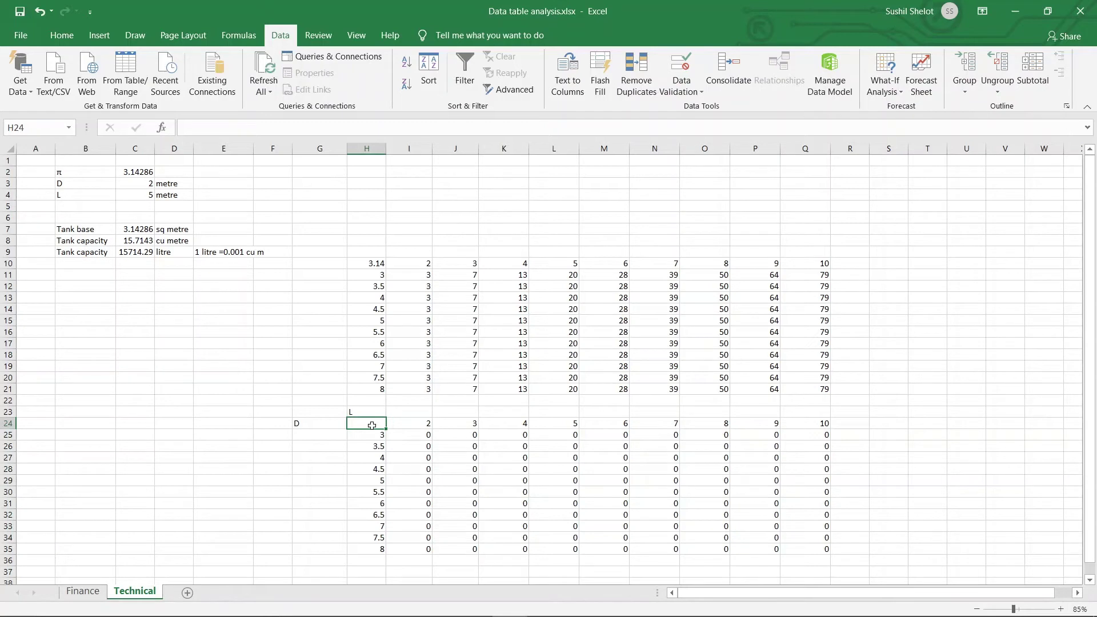
type("=")
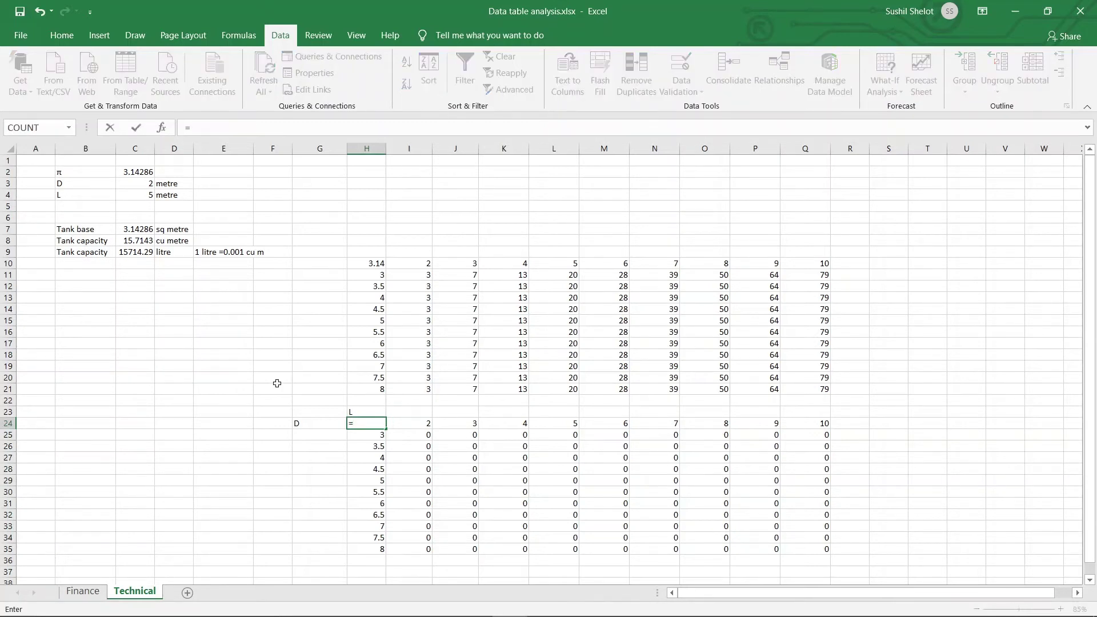
left_click(129, 252)
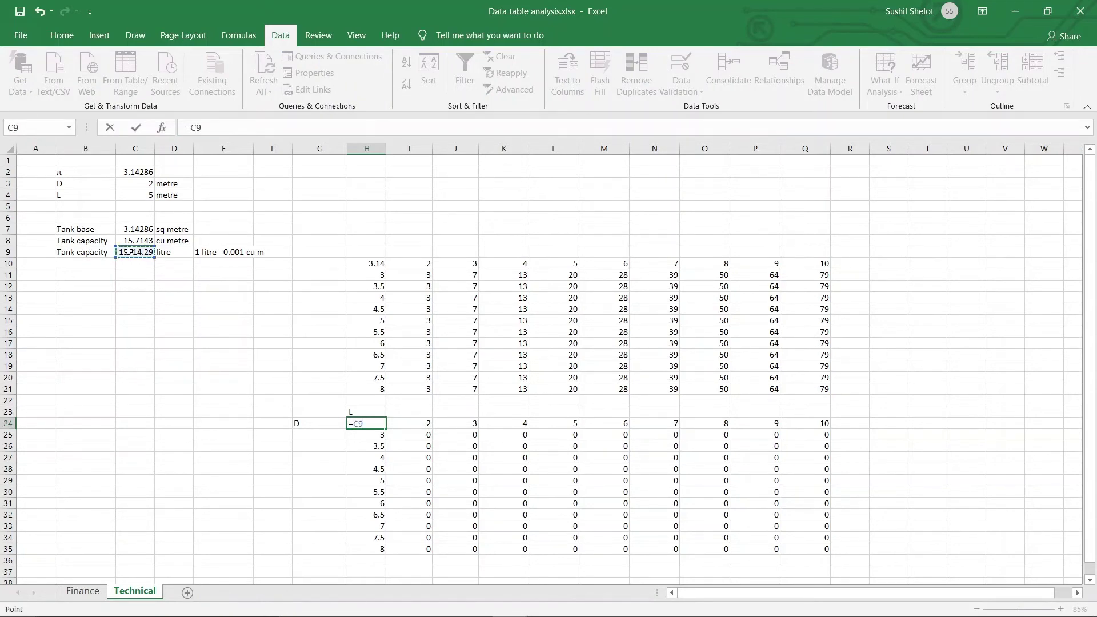
key("Return")
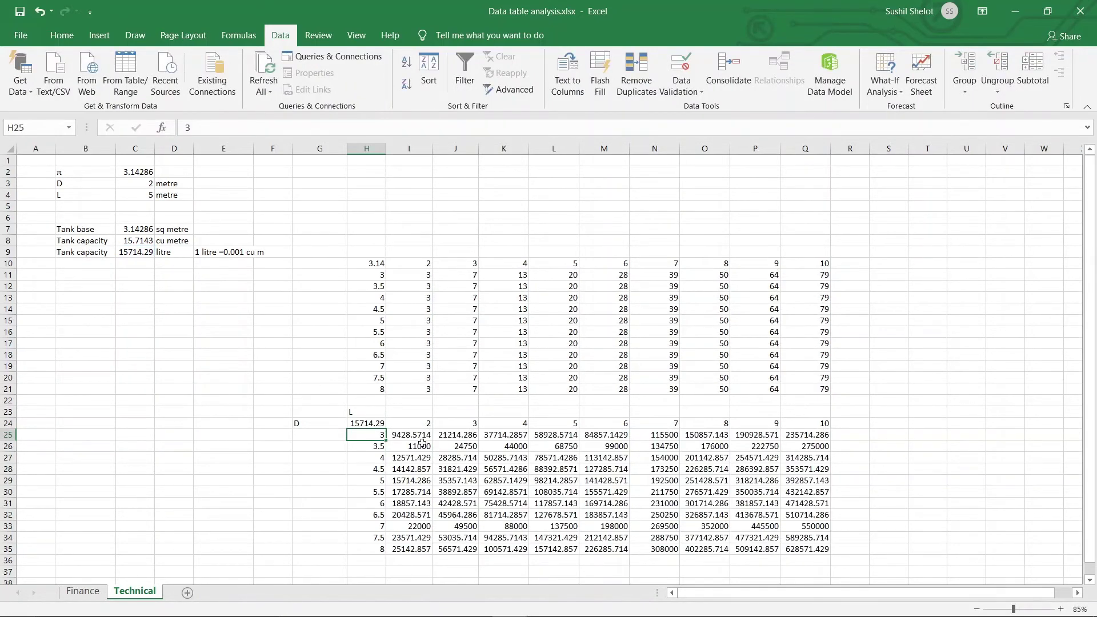
Format the data table results in I25:Q35 as numbers with one decimal place
left_click_drag(420, 440, 806, 549)
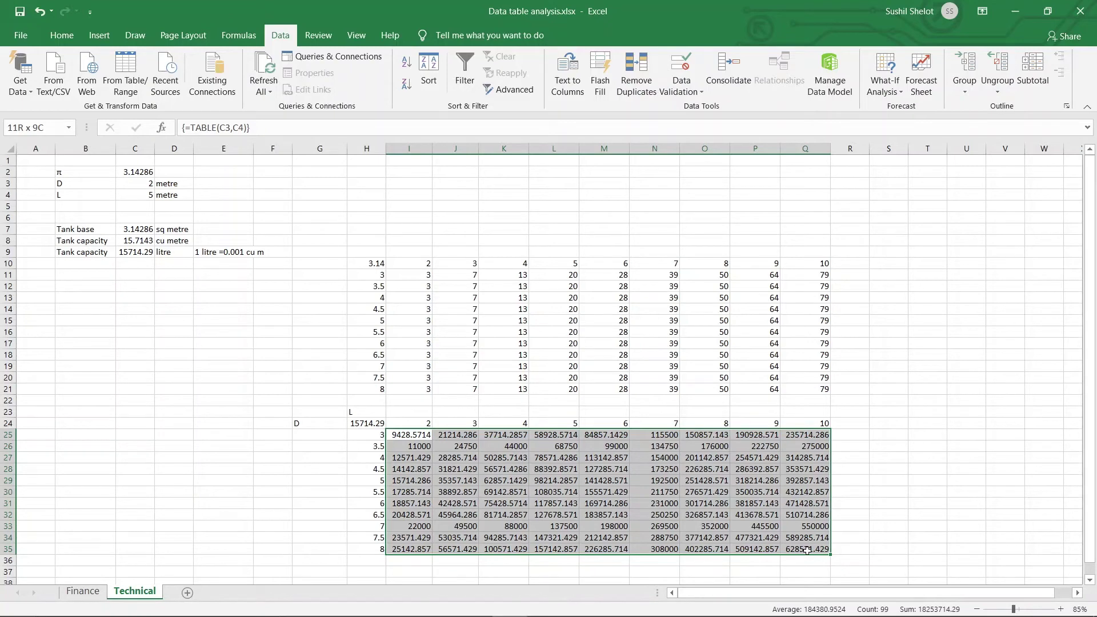
left_click_drag(806, 549, 807, 549)
left_click(59, 38)
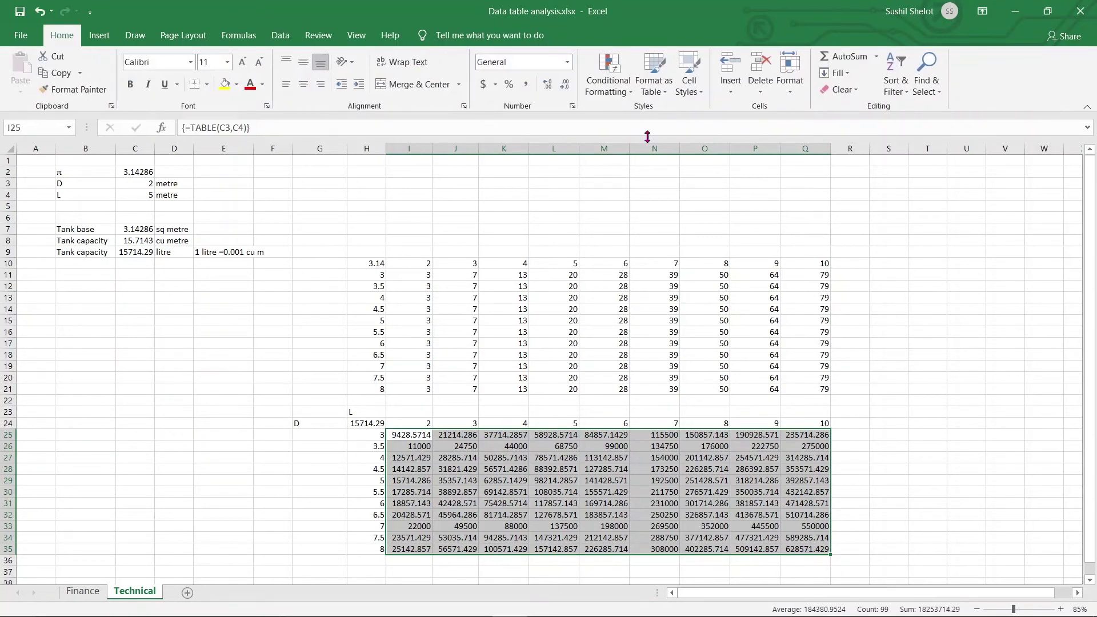
left_click(549, 87)
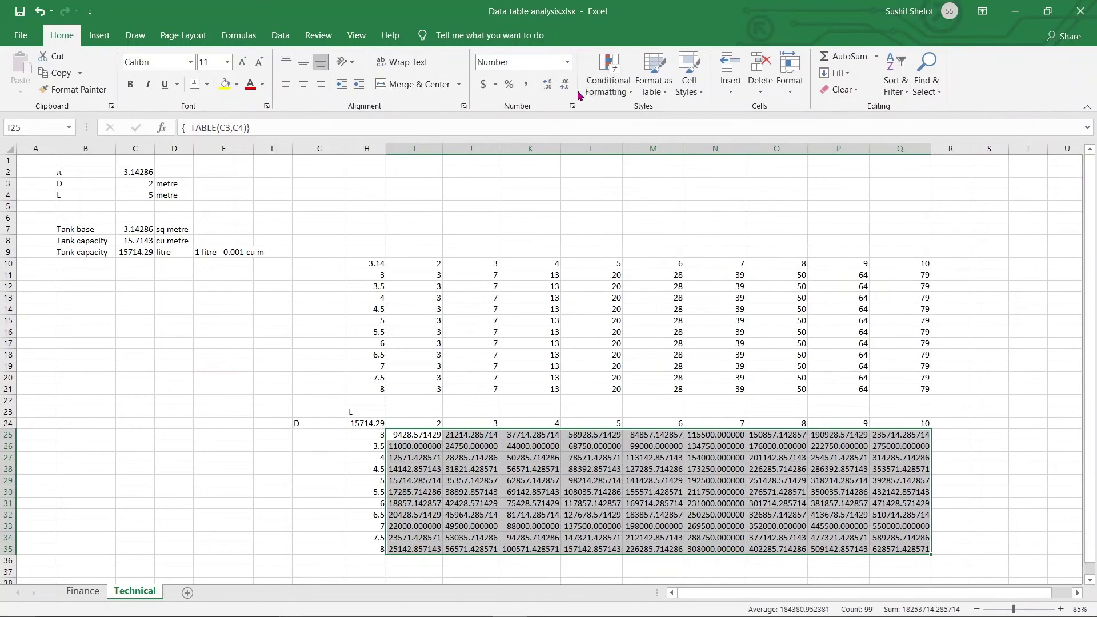
left_click(567, 94)
left_click(567, 94)
left_click(566, 94)
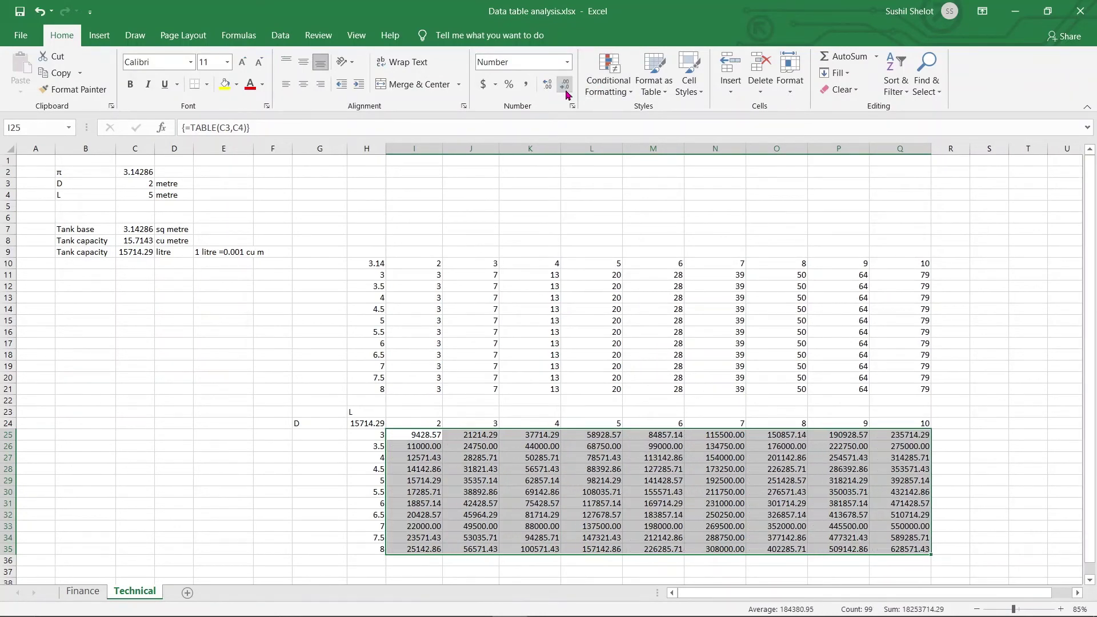
left_click(566, 94)
left_click(996, 478)
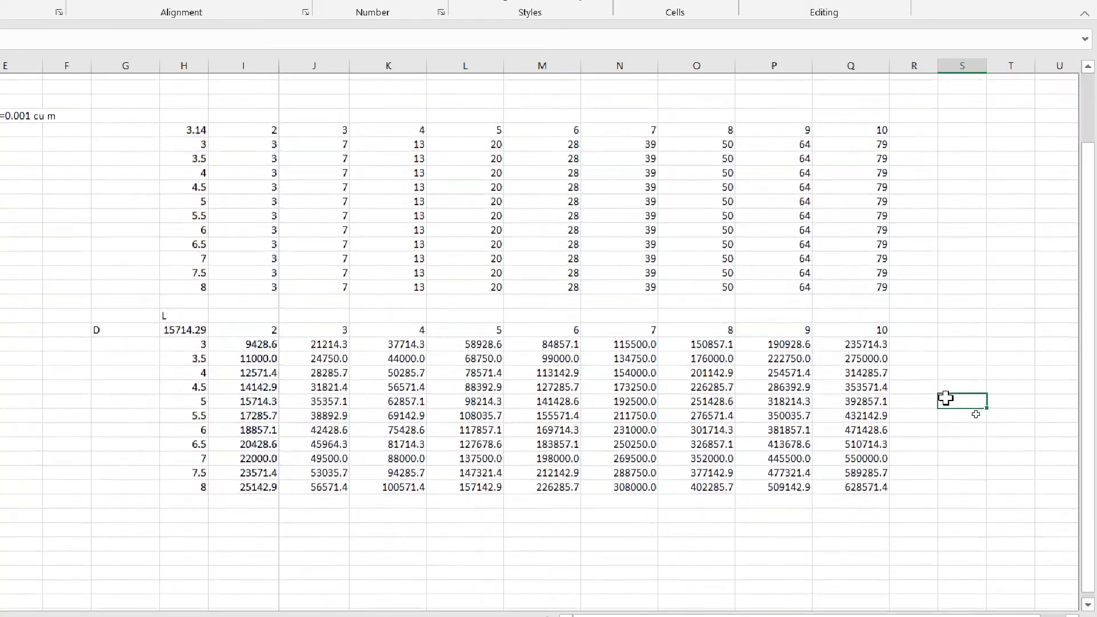
Examine the capacity table's row values I24:Q24, column values H25:H35, and the formulas in I27 and H24
scroll(945, 398, "down", 1)
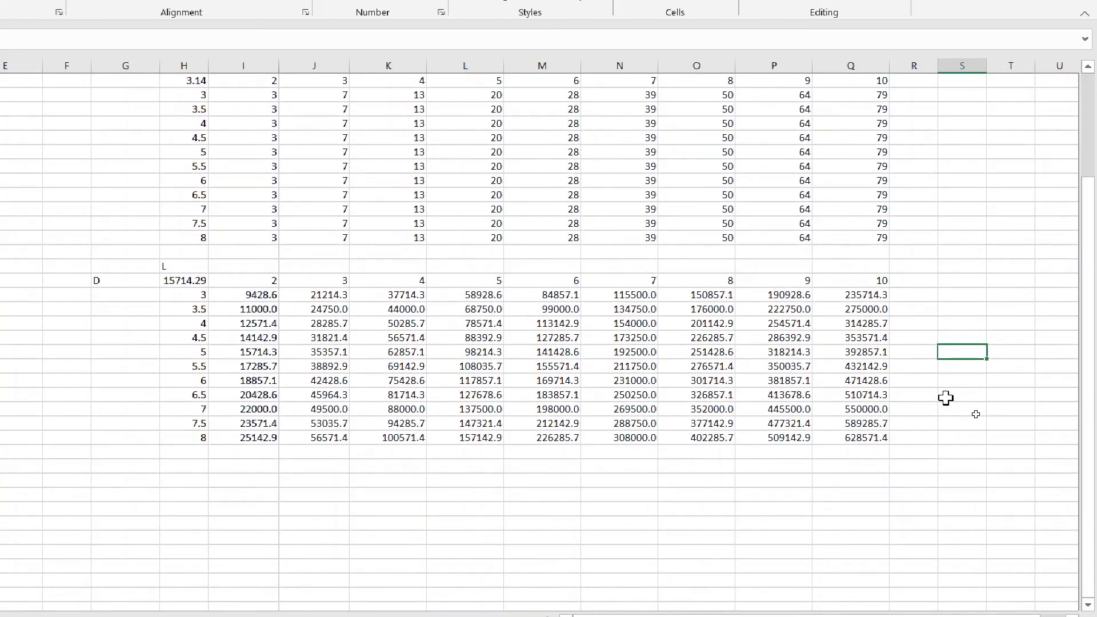
scroll(946, 398, "up", 1, "ctrl")
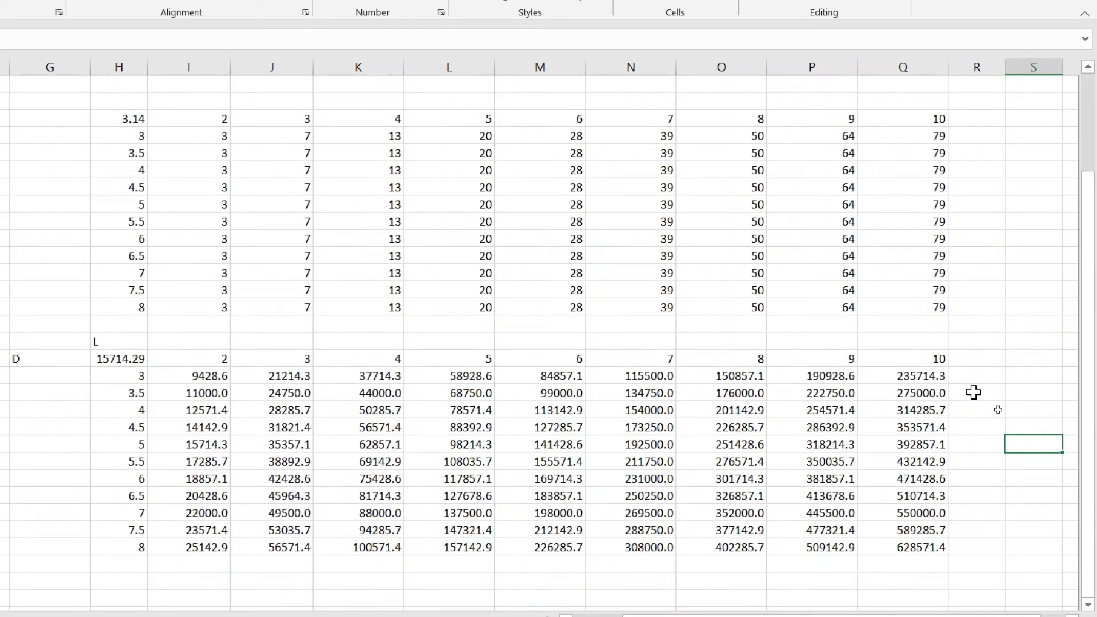
scroll(972, 393, "down", 3)
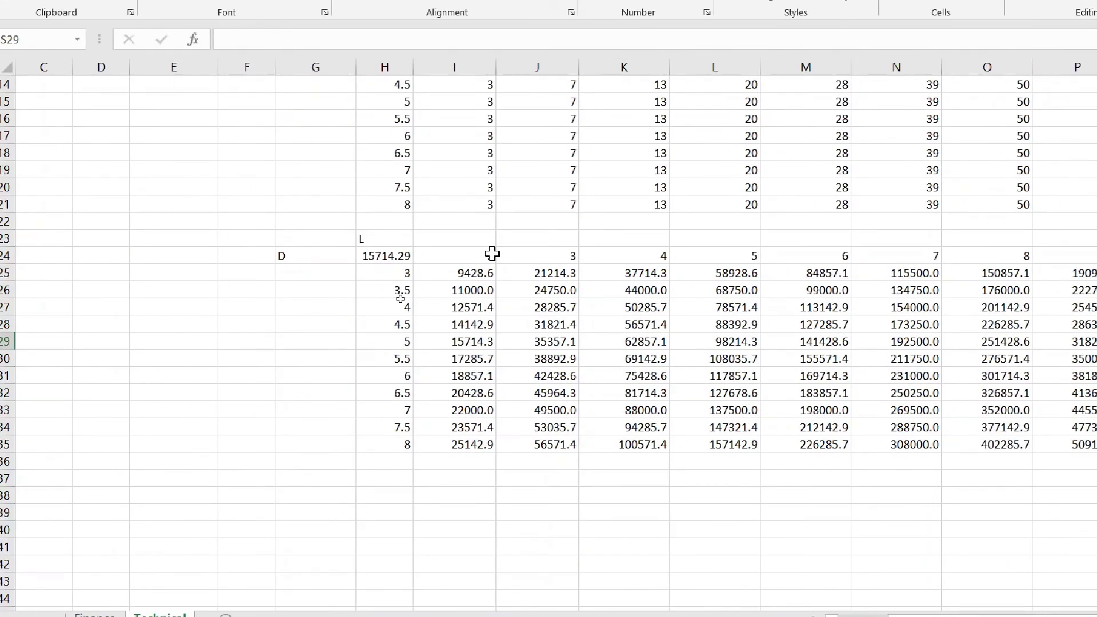
left_click_drag(486, 255, 1096, 260)
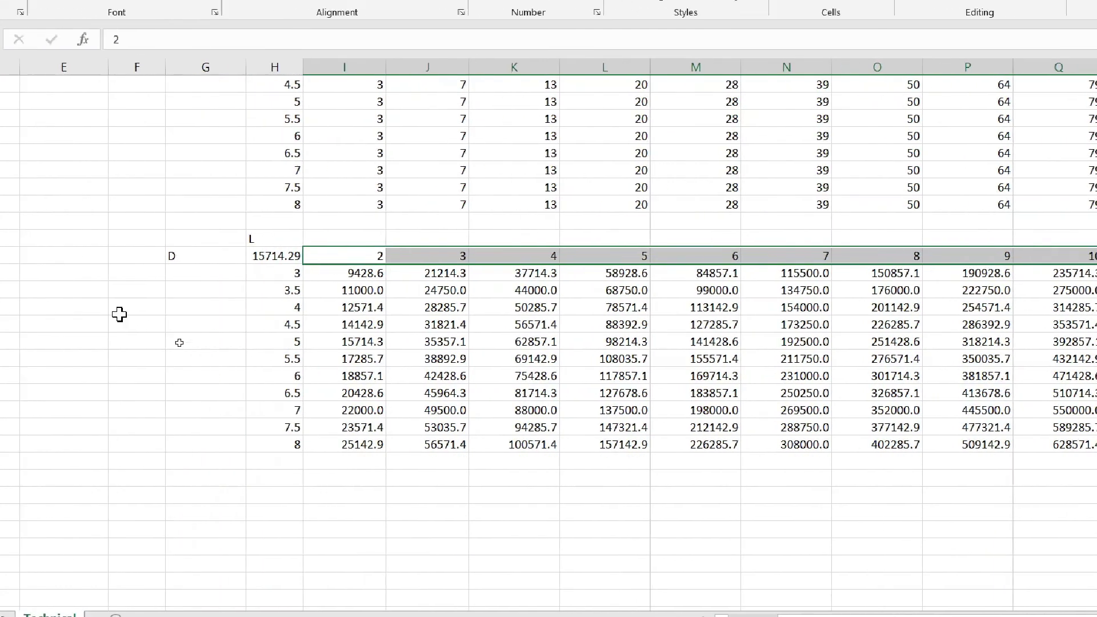
left_click_drag(324, 271, 322, 325)
left_click_drag(322, 357, 319, 448)
left_click(453, 489)
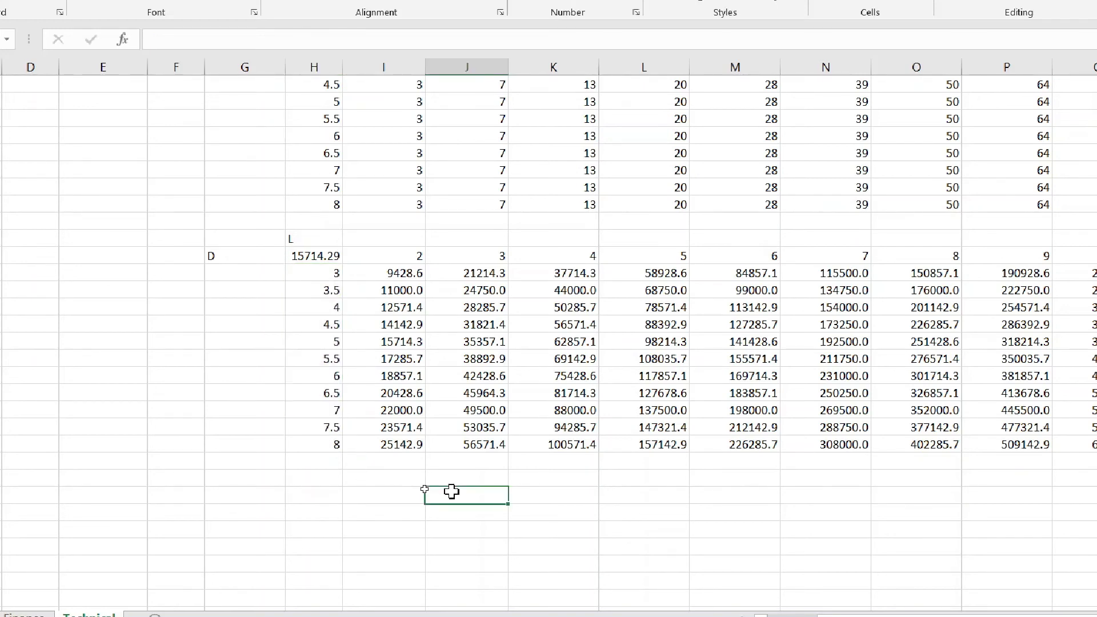
left_click(393, 255)
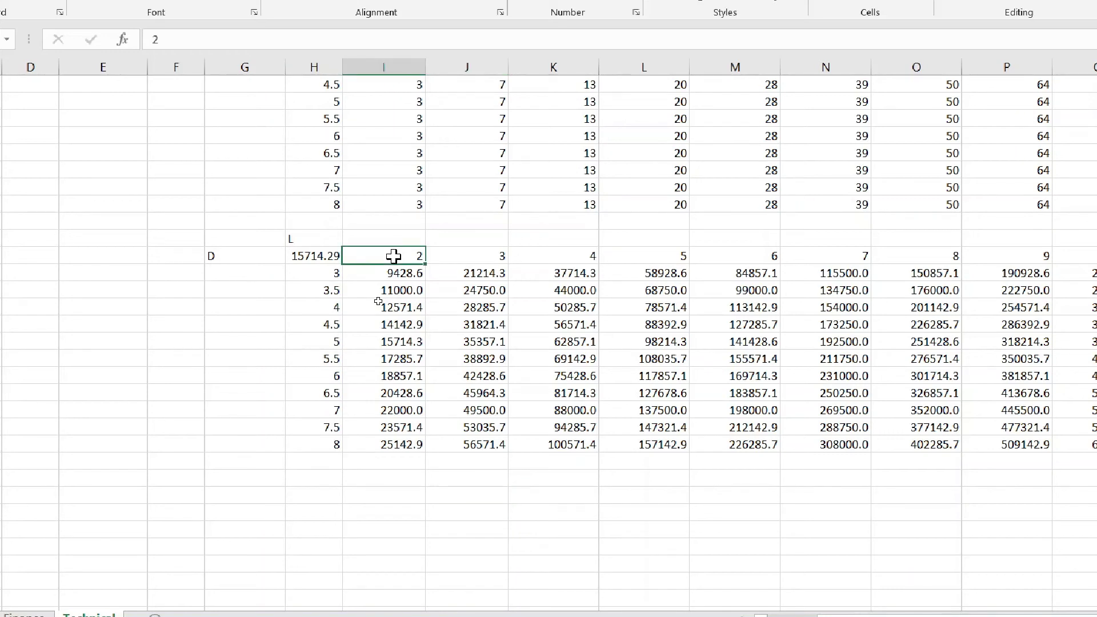
left_click(410, 307)
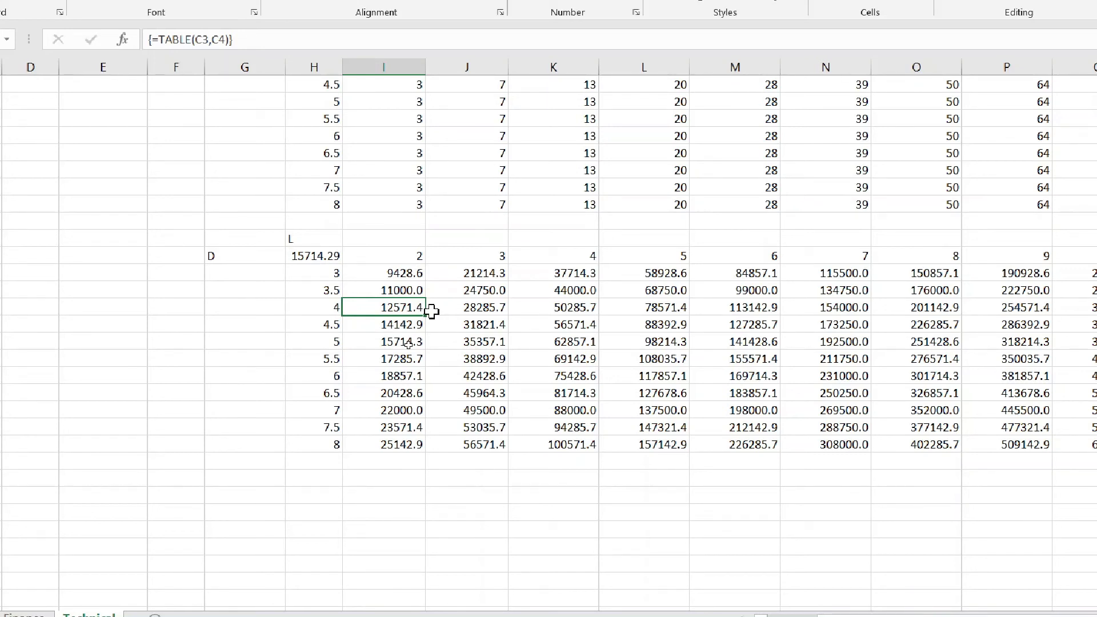
scroll(432, 312, "up", 1)
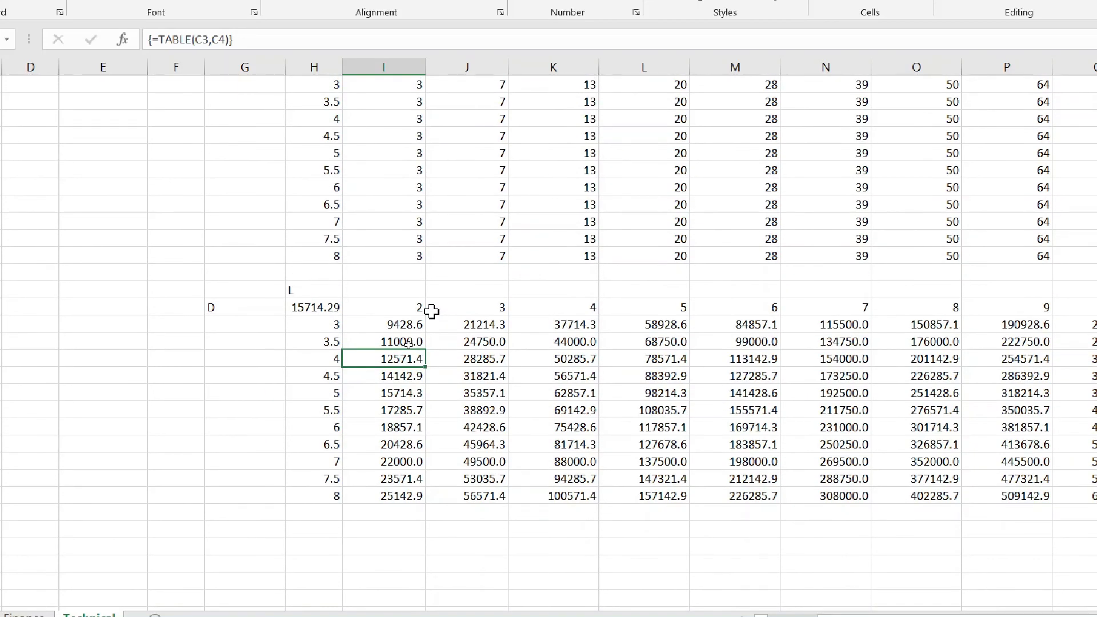
left_click(308, 306)
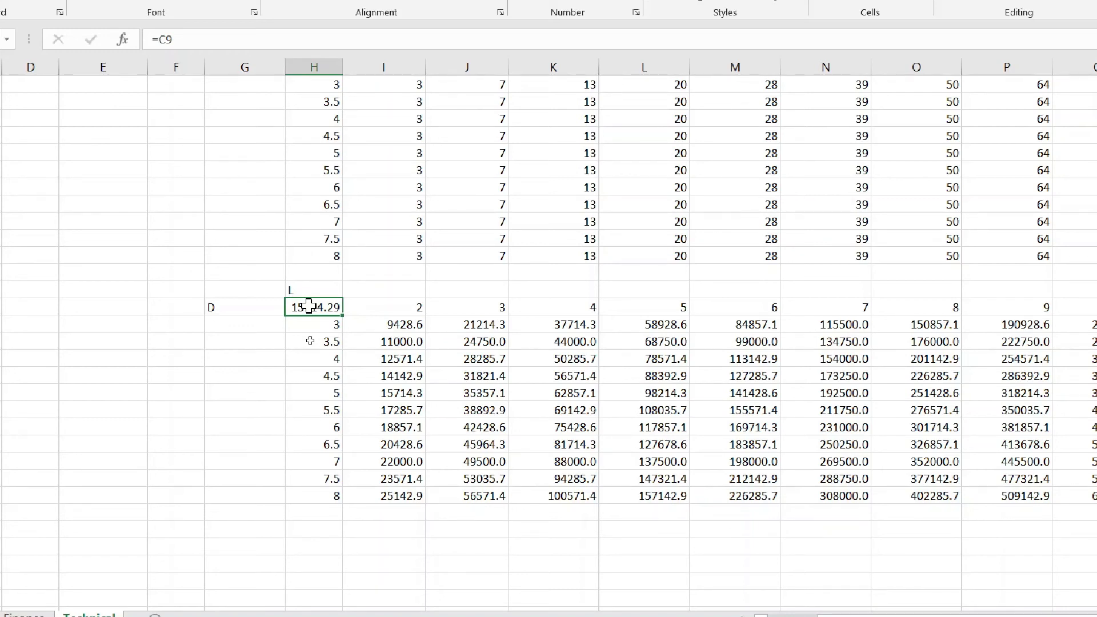
Try to delete only the single result cell K31 from the data table
left_click(583, 429)
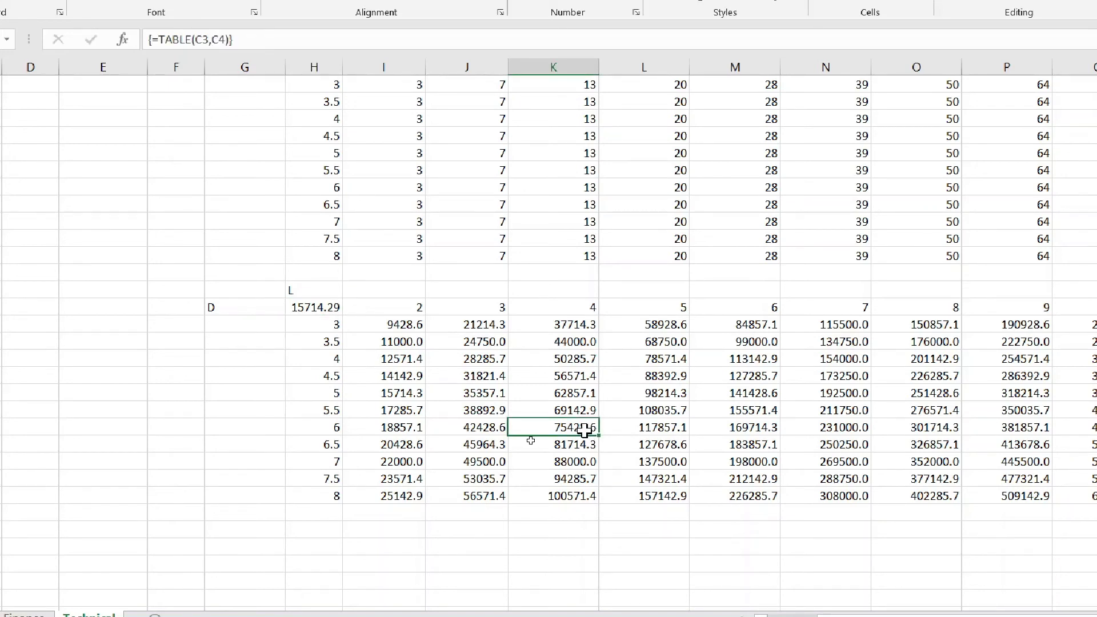
key("Delete")
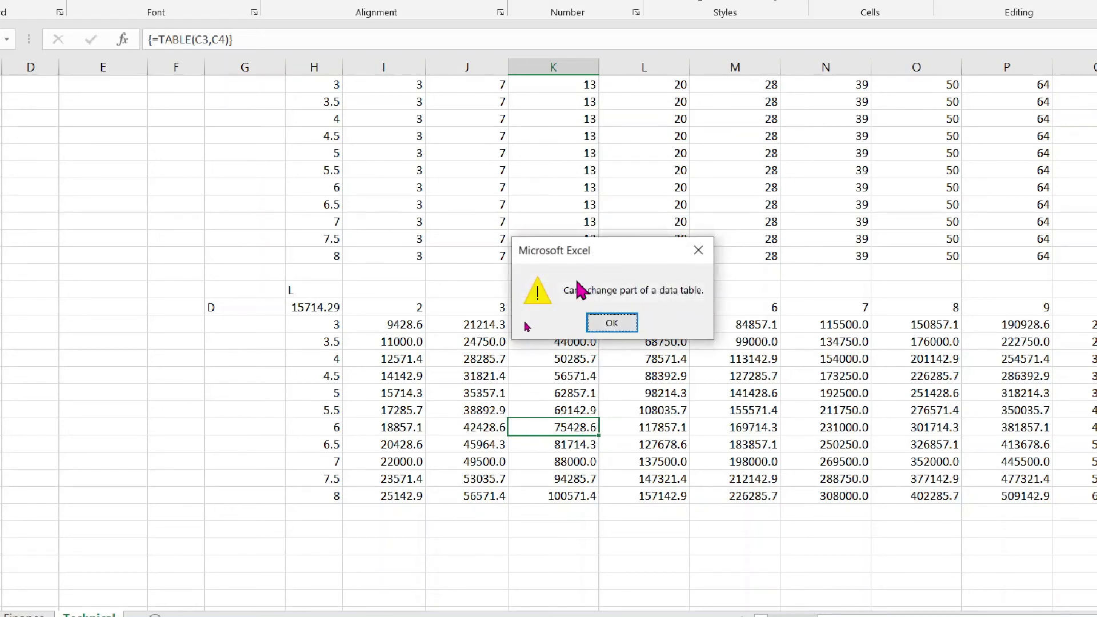
left_click(612, 324)
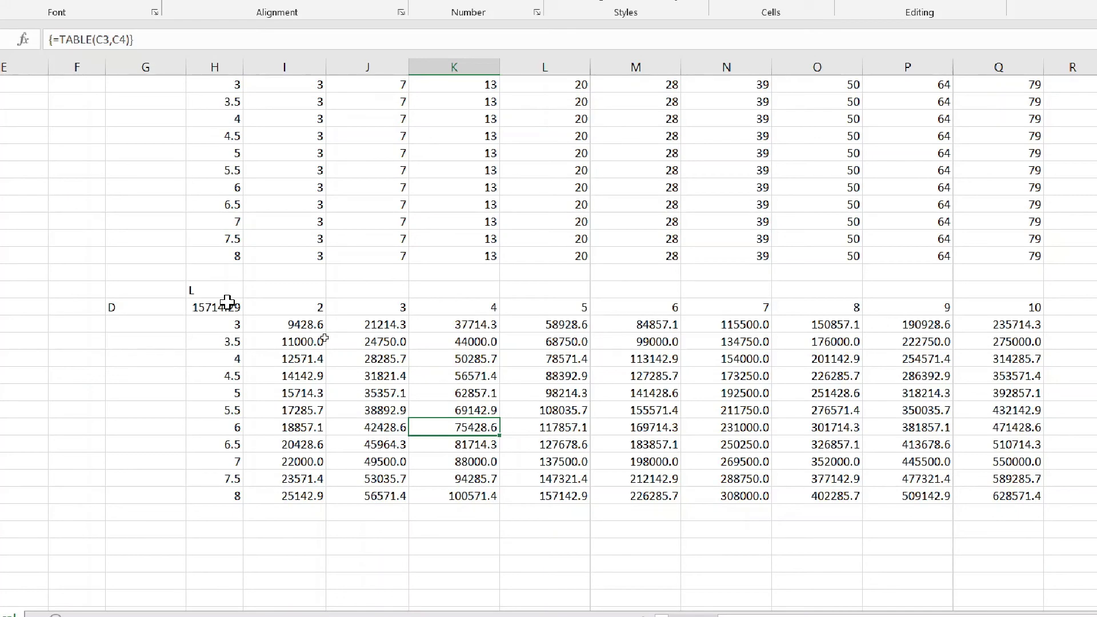
Delete the entire result block I25:Q35 of the data table, and undo the deletion
left_click_drag(263, 323, 949, 495)
key("Delete")
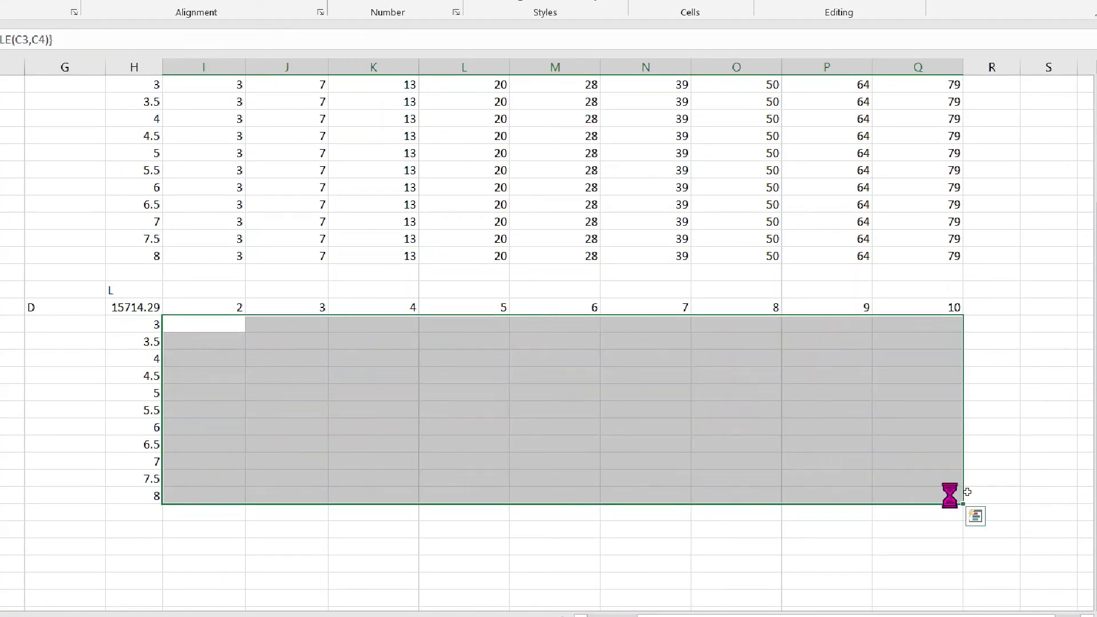
key("ctrl+z")
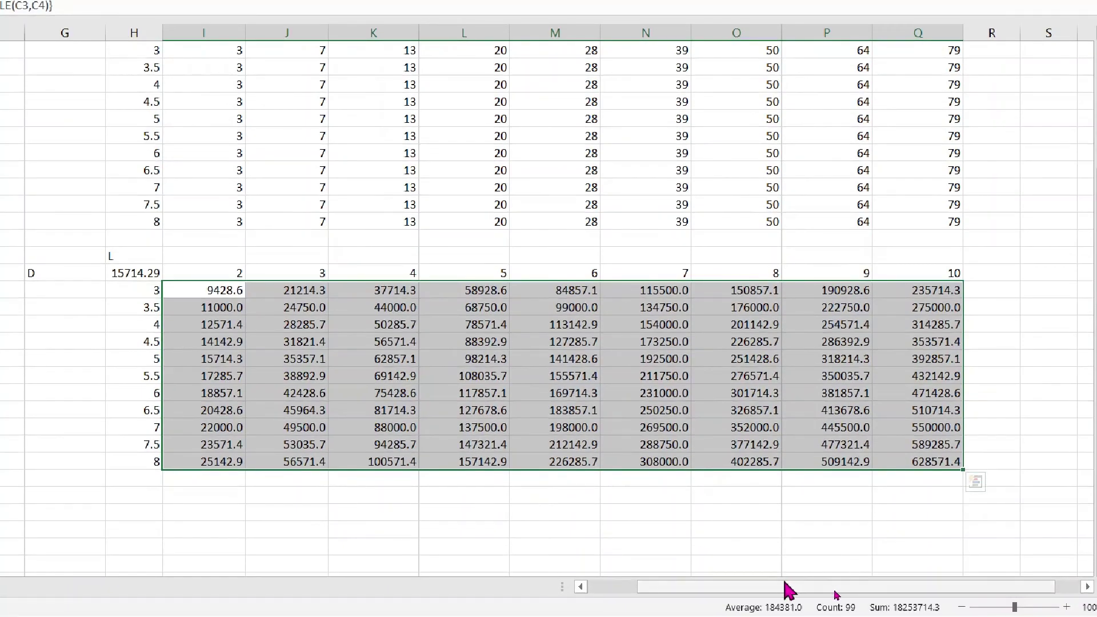
Hide the value in corner cell H24 with the custom number format ;;;
left_click_drag(788, 588, 644, 607)
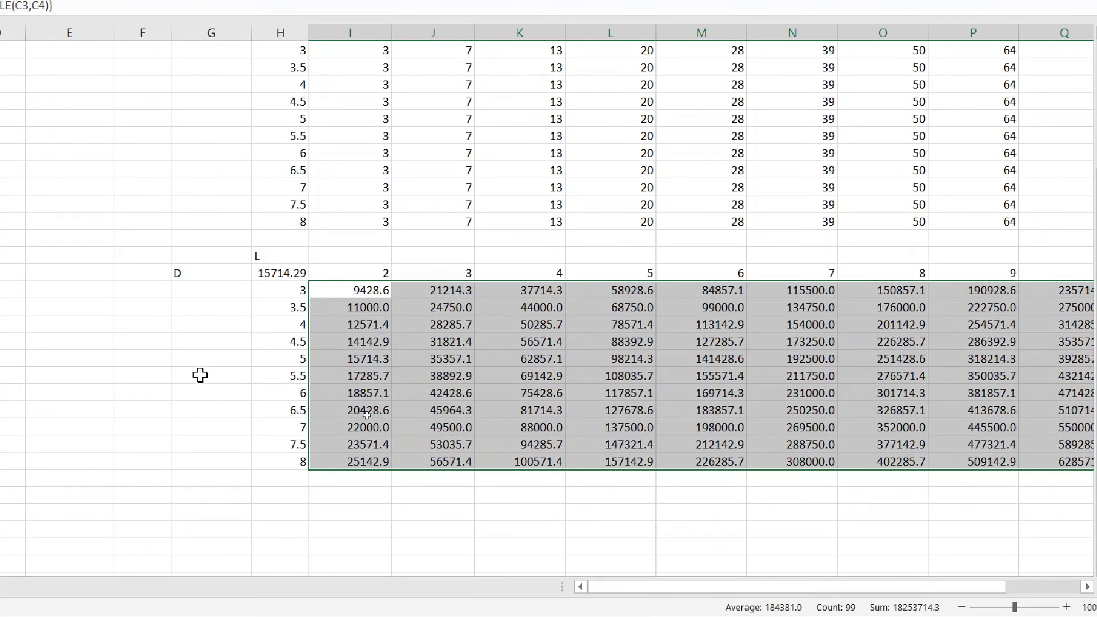
left_click(284, 273)
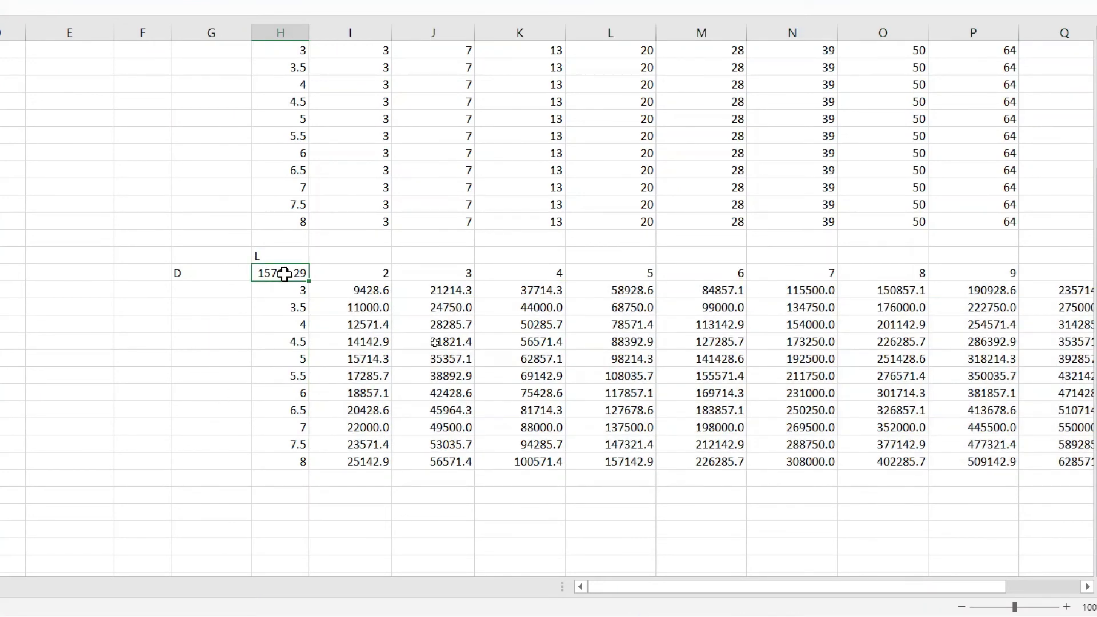
key("ctrl+1")
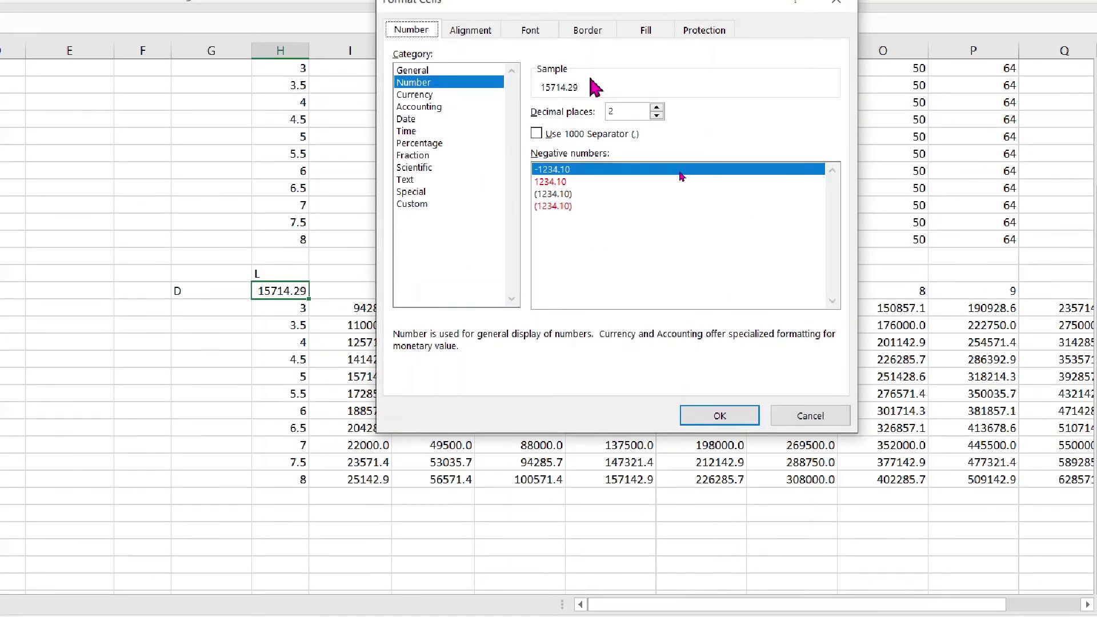
left_click(411, 204)
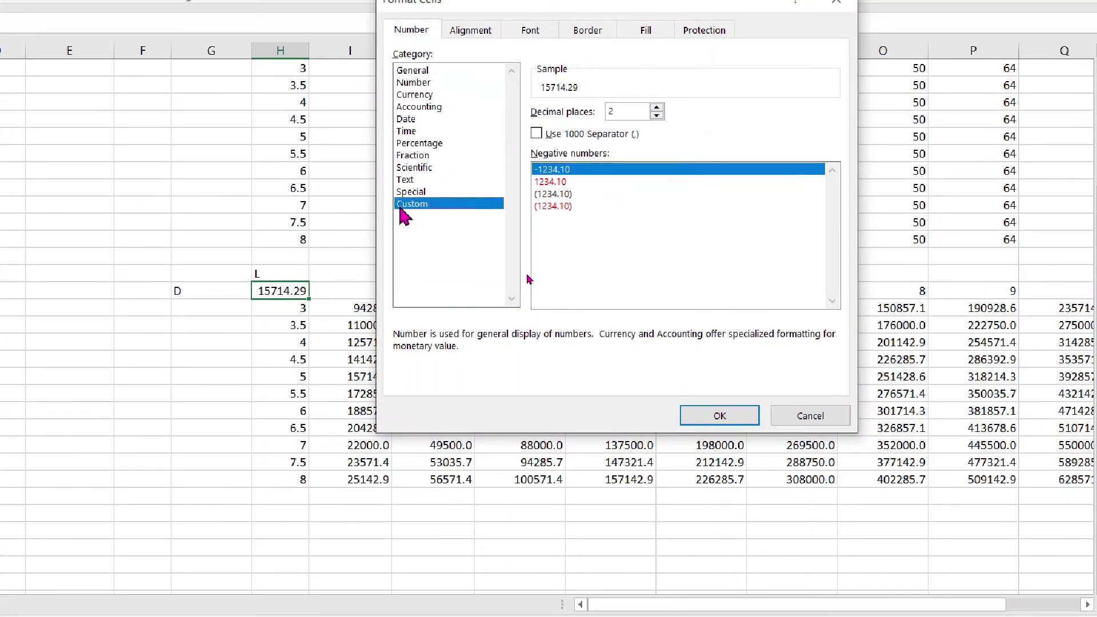
left_click_drag(563, 125, 497, 117)
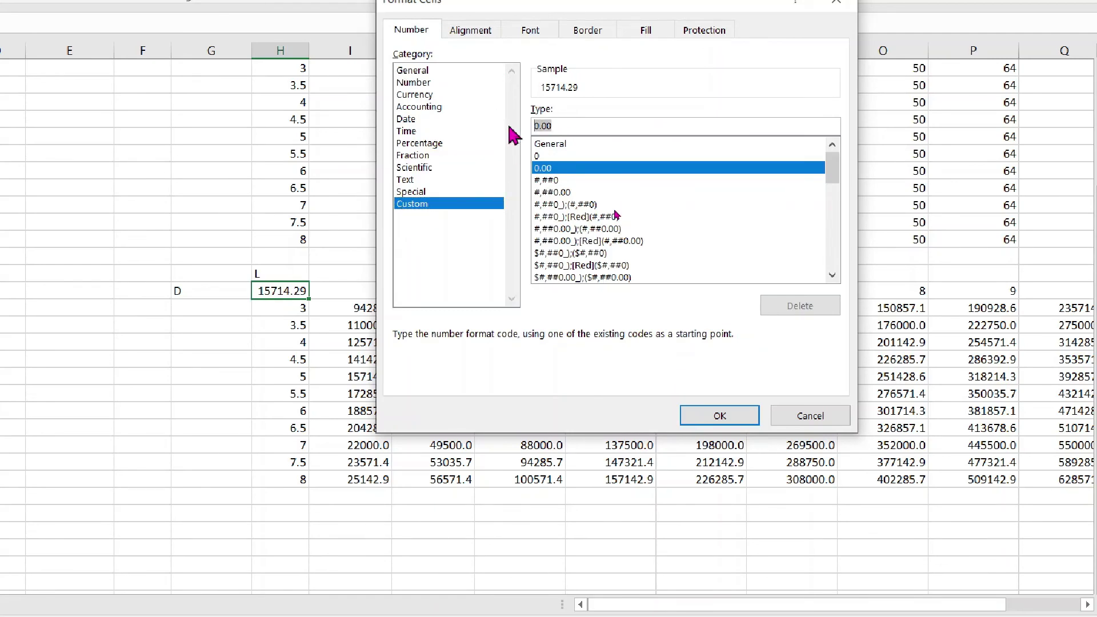
type(";;;")
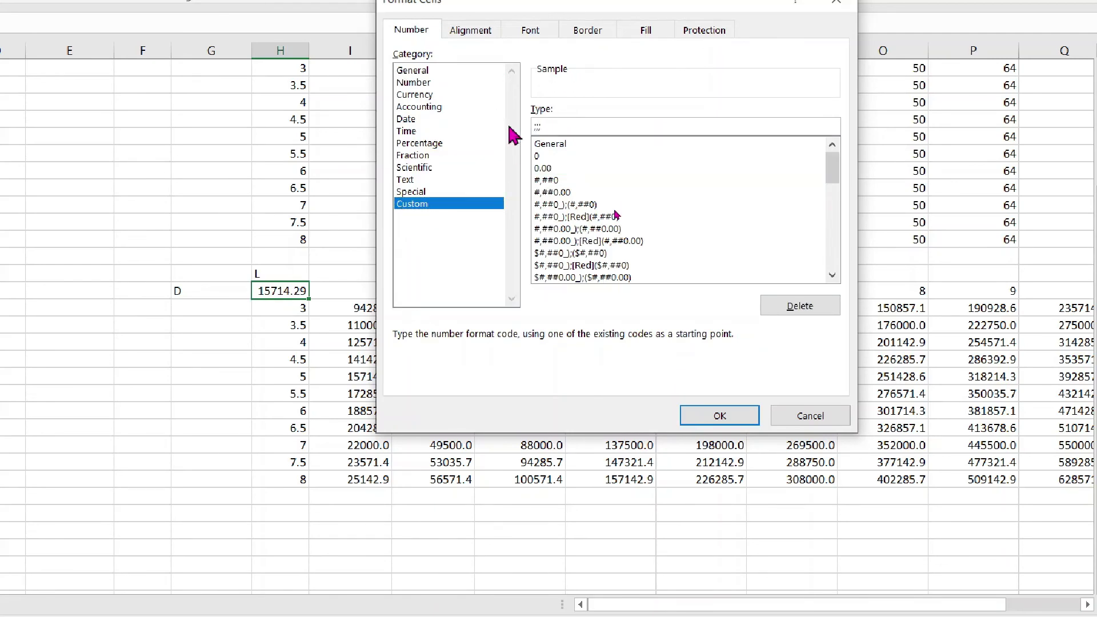
left_click(693, 413)
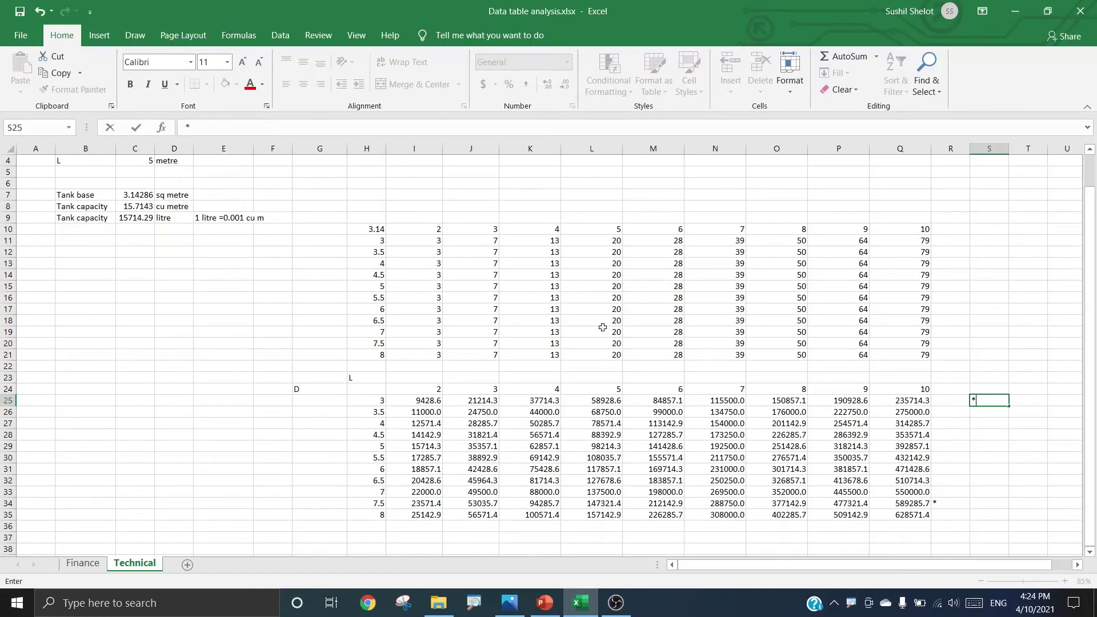
Link the hidden corner cell H24 to the tank base area with =C7
left_click(357, 391)
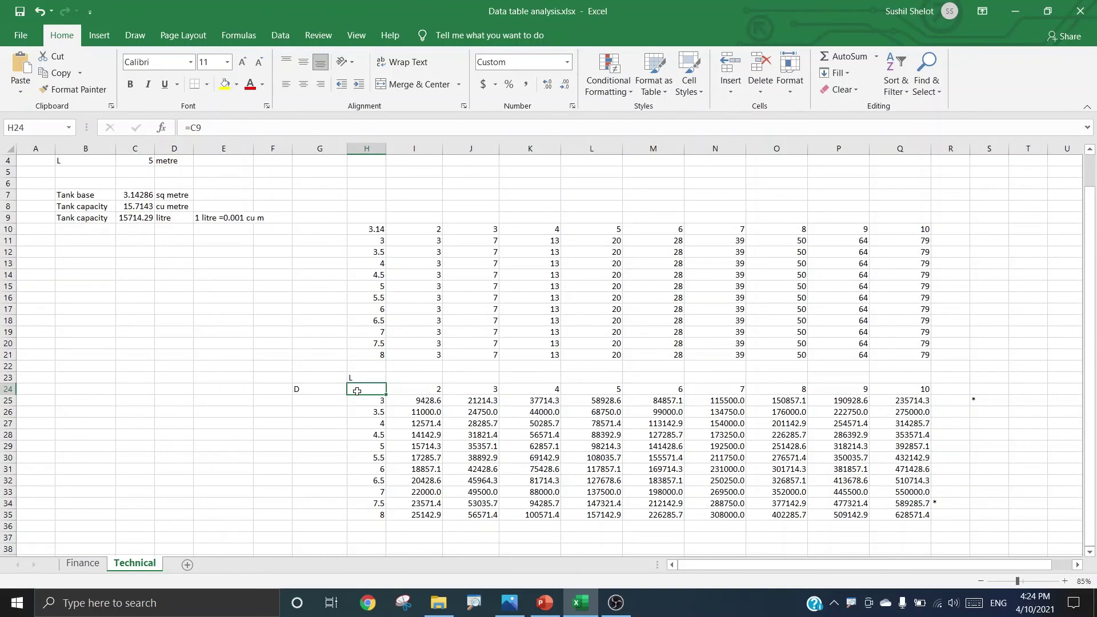
type("=")
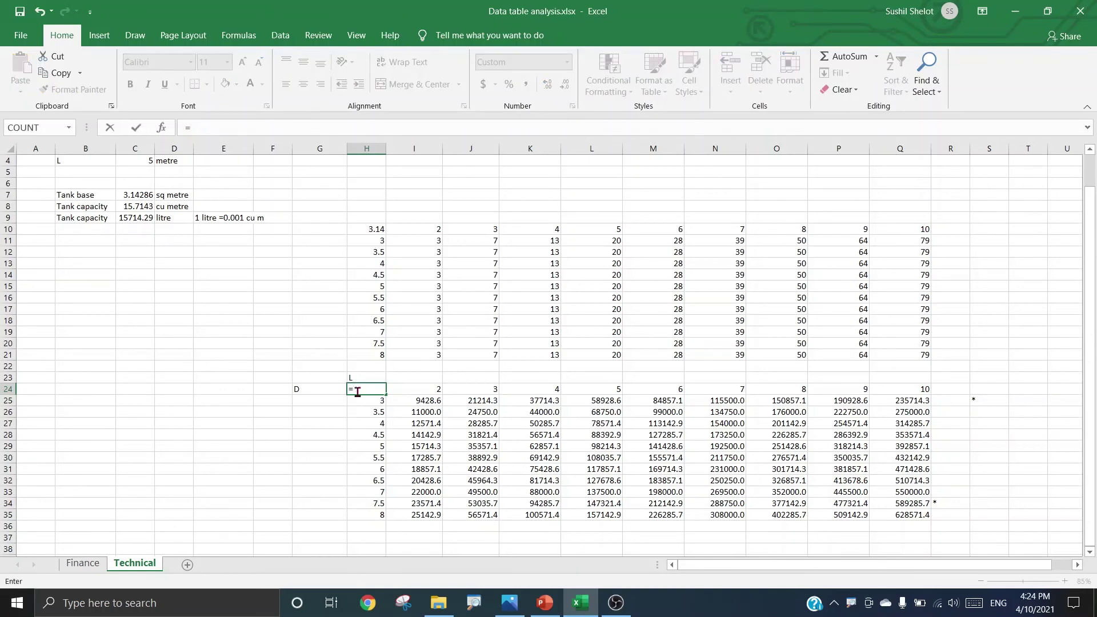
left_click(139, 196)
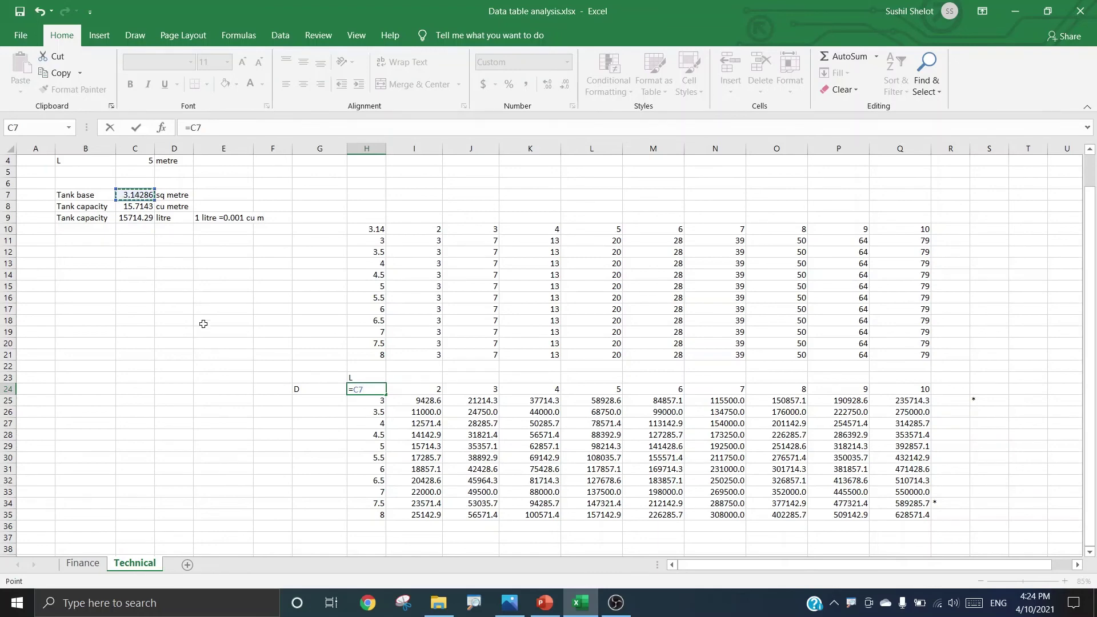
key("Return")
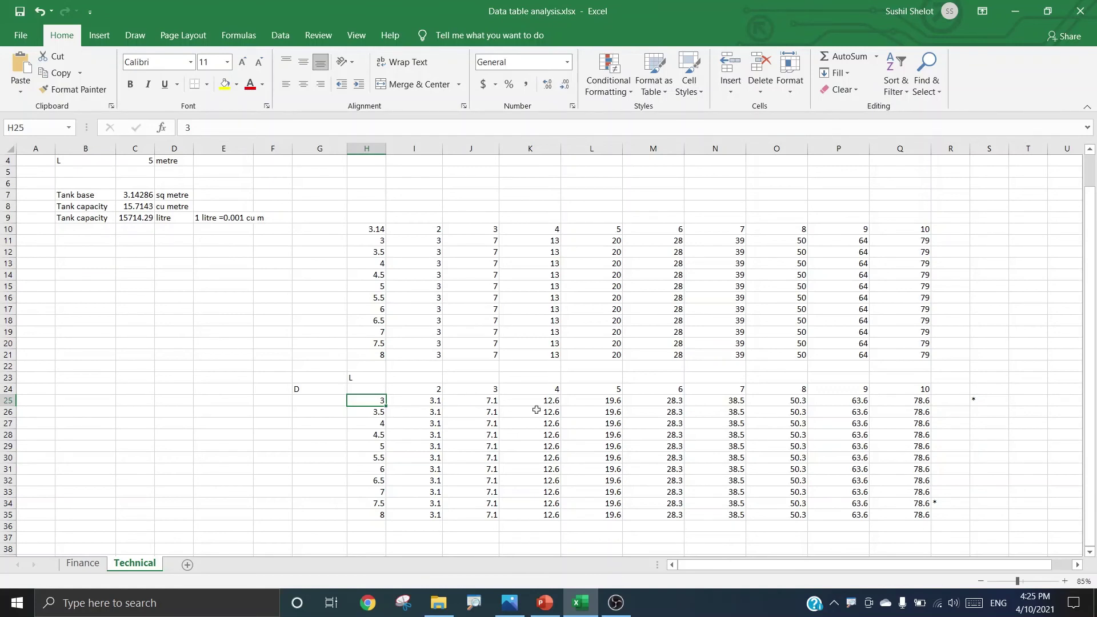
Clear all the row input values in H25:H35 of the lower data table
left_click_drag(428, 411, 424, 514)
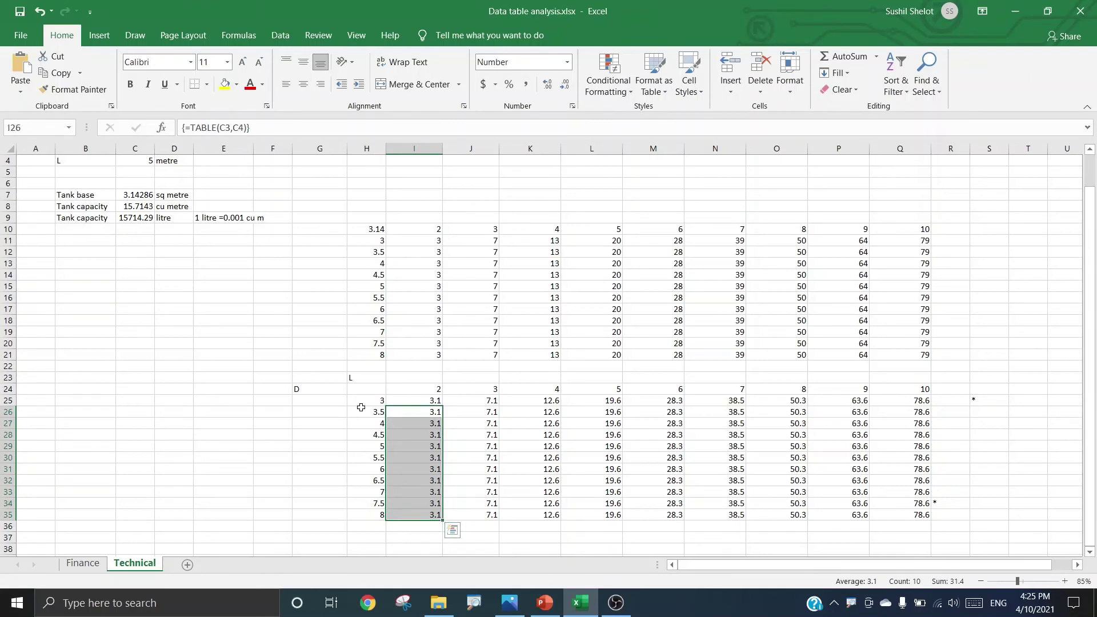
left_click_drag(357, 401, 362, 508)
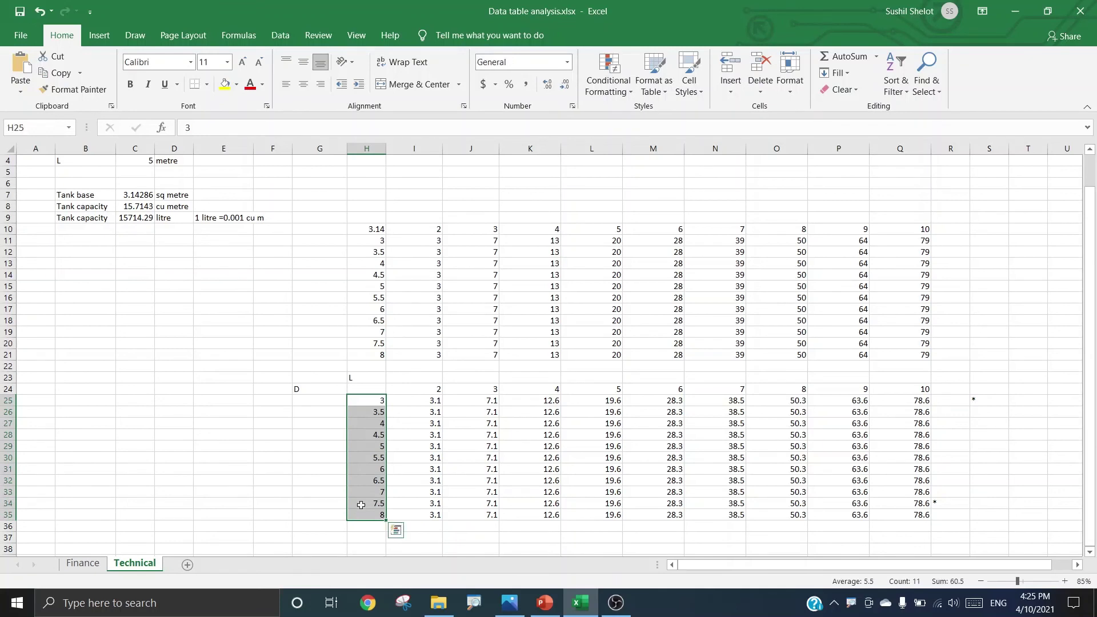
left_click(429, 403)
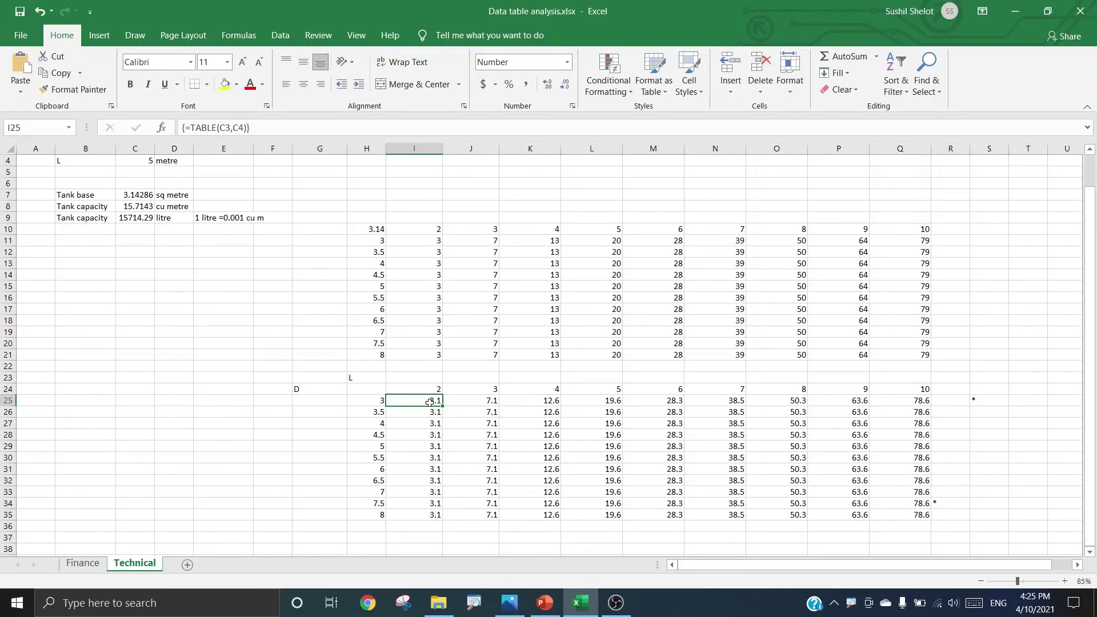
left_click_drag(376, 402, 374, 515)
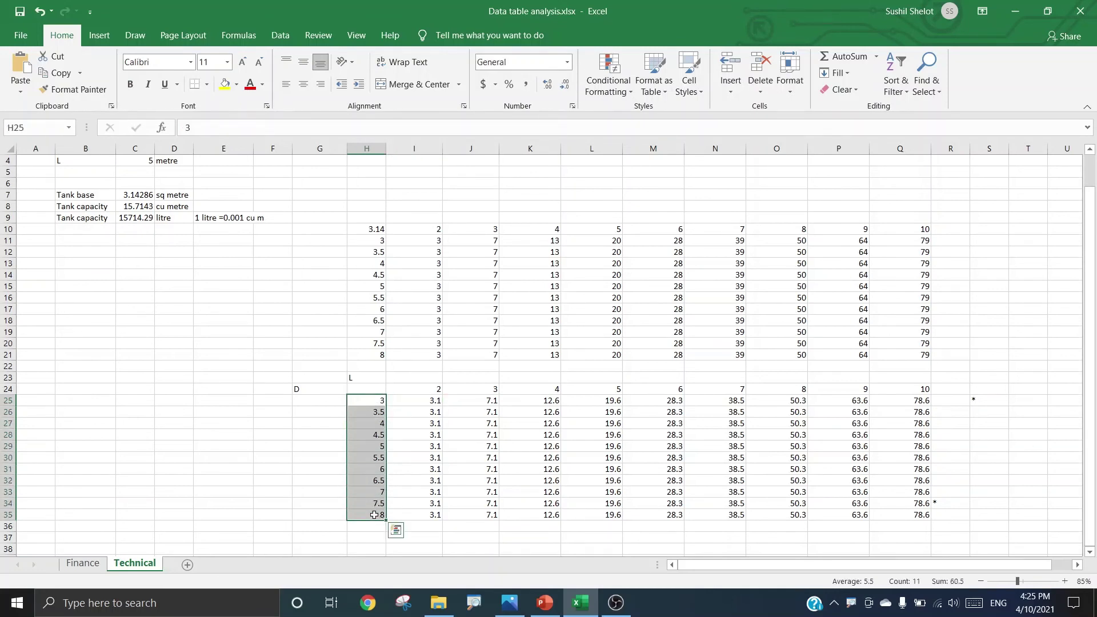
key("Delete")
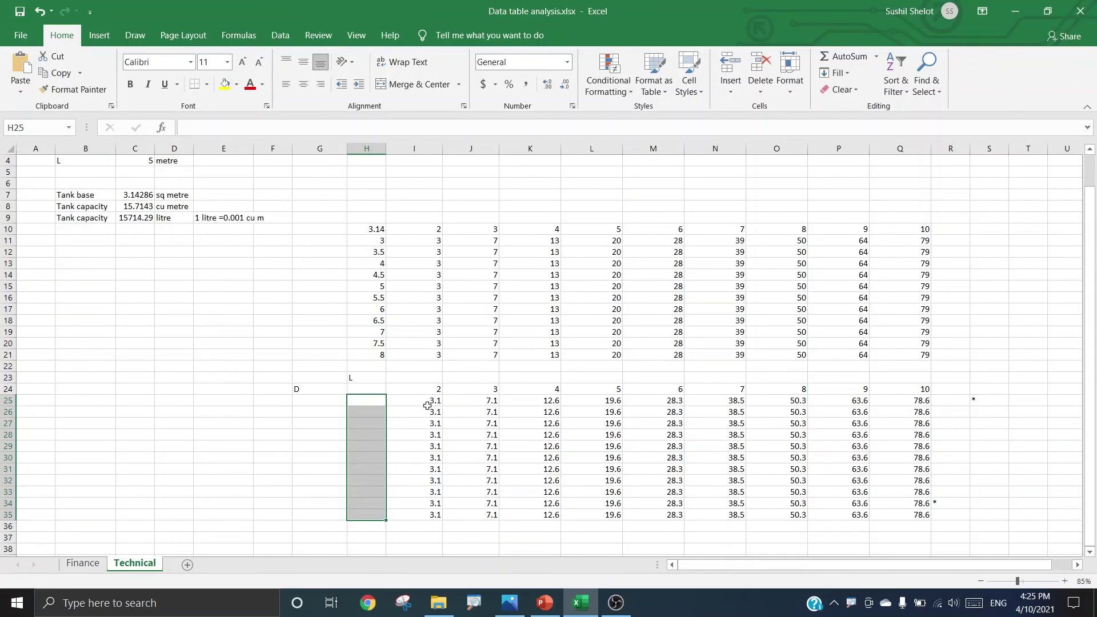
Examine the result cells in rows 25 and 26, the corner formula in H24, and the result block I25:Q35
left_click(427, 404)
key("Right")
key("Right")
key("Right")
key("Right")
key("Right")
key("Right")
key("Right")
key("Right")
key("Right")
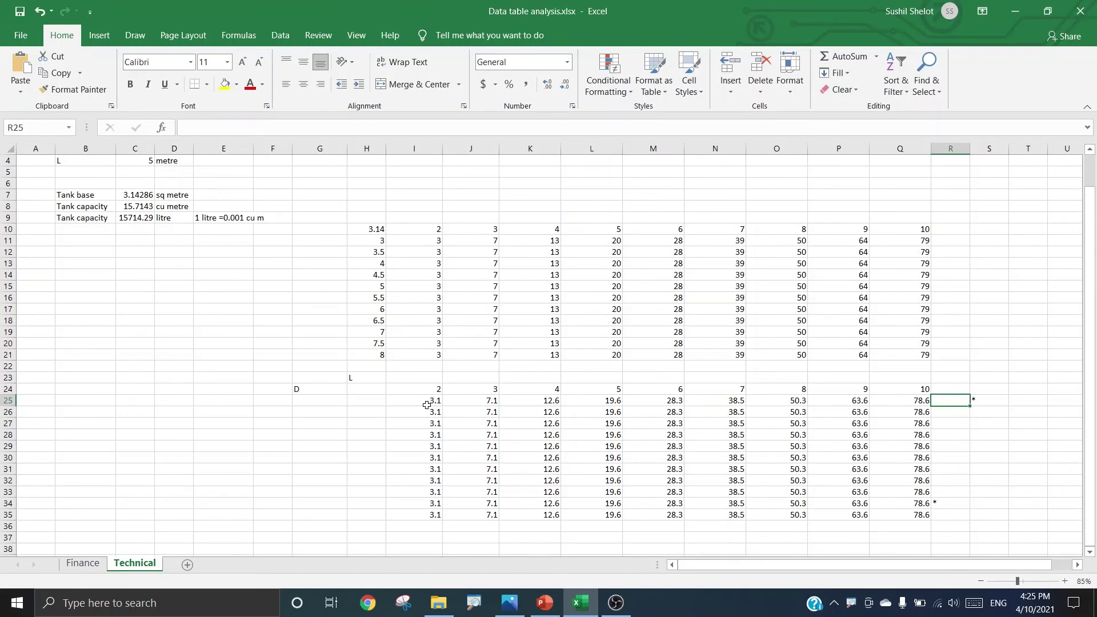
key("Down")
key("Left")
key("Left")
key("Left")
key("Left")
key("Left")
key("Left")
key("Left")
key("Left")
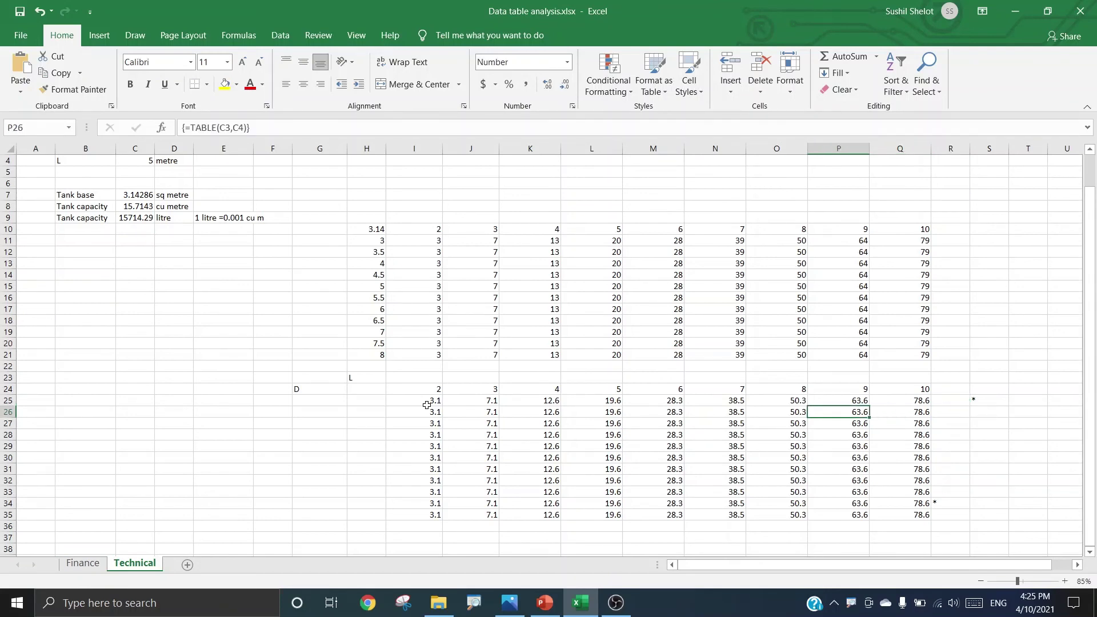
key("Left")
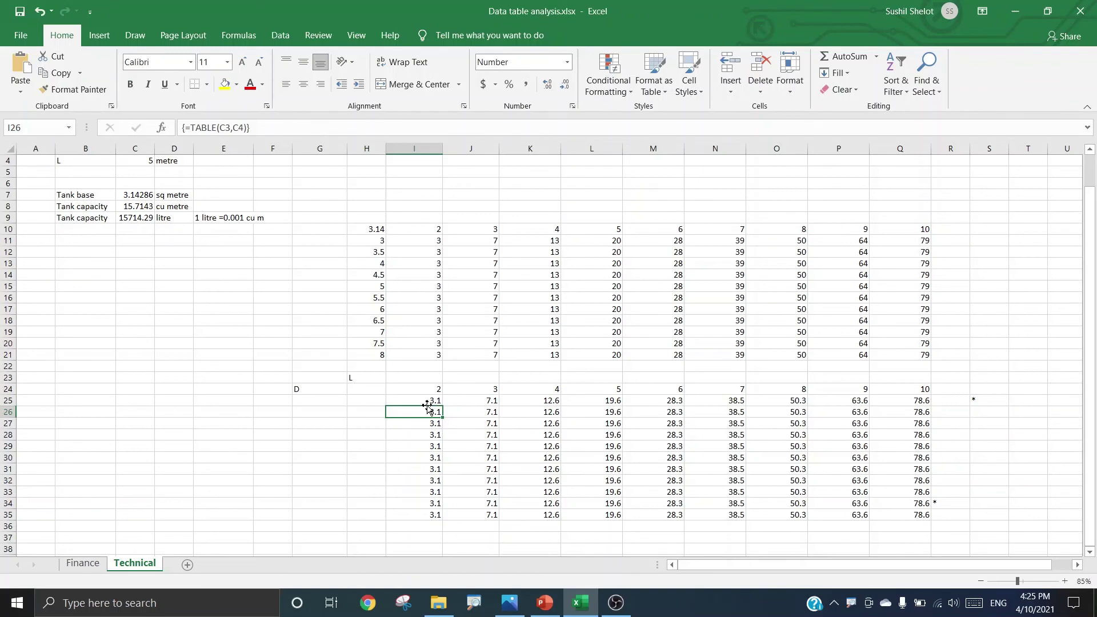
left_click(375, 391)
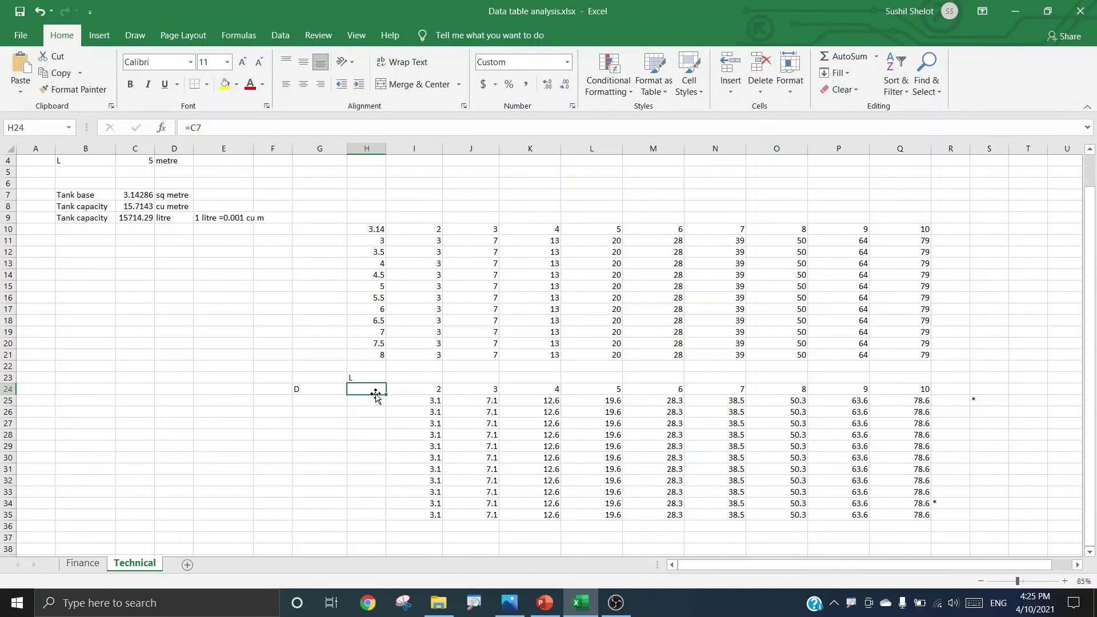
left_click_drag(422, 402, 896, 515)
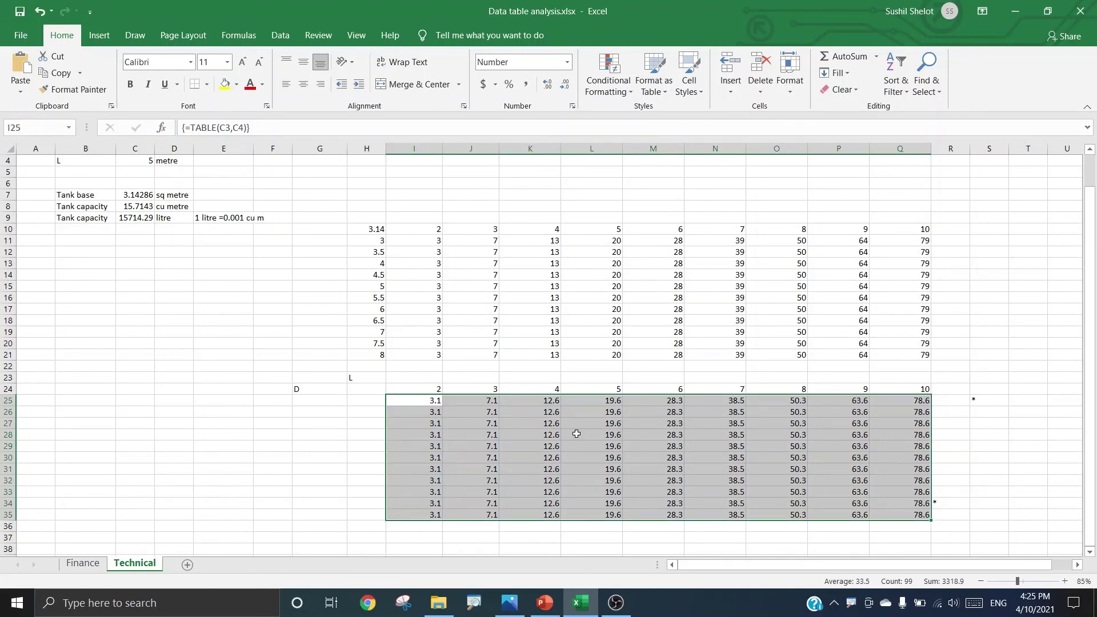
Link the hidden corner cell H24 to the tank capacity in litres with =C9
left_click(376, 390)
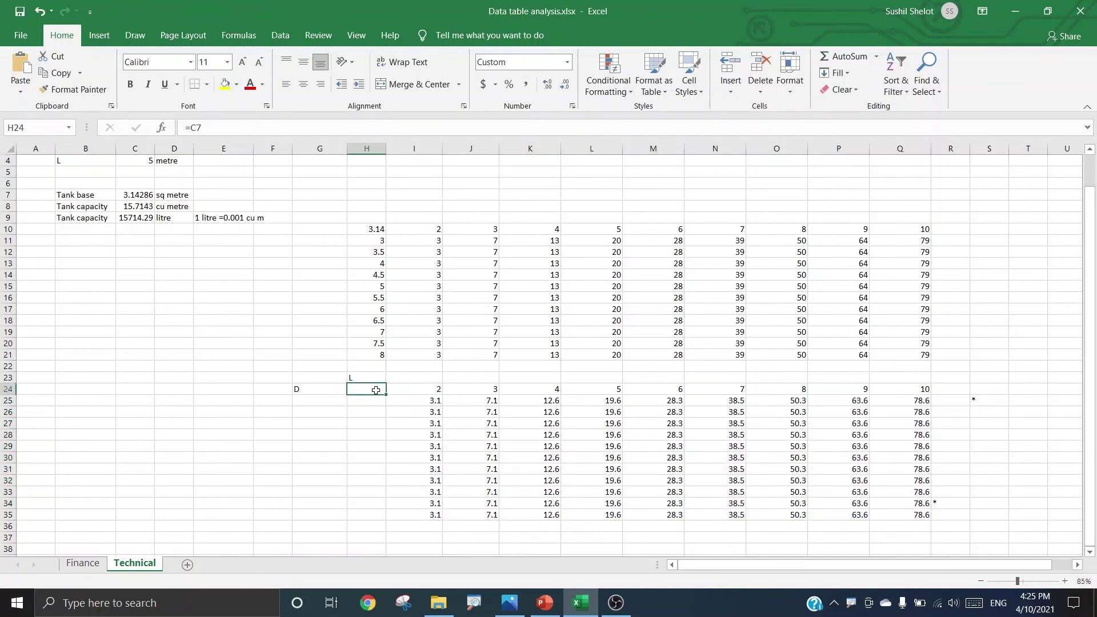
type("=")
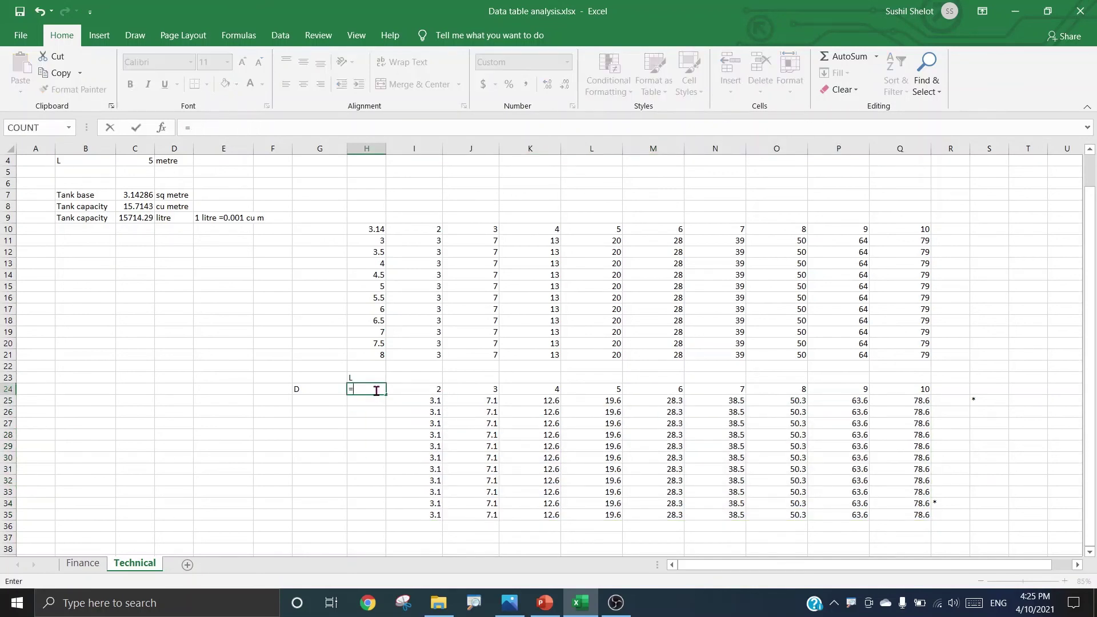
left_click(136, 222)
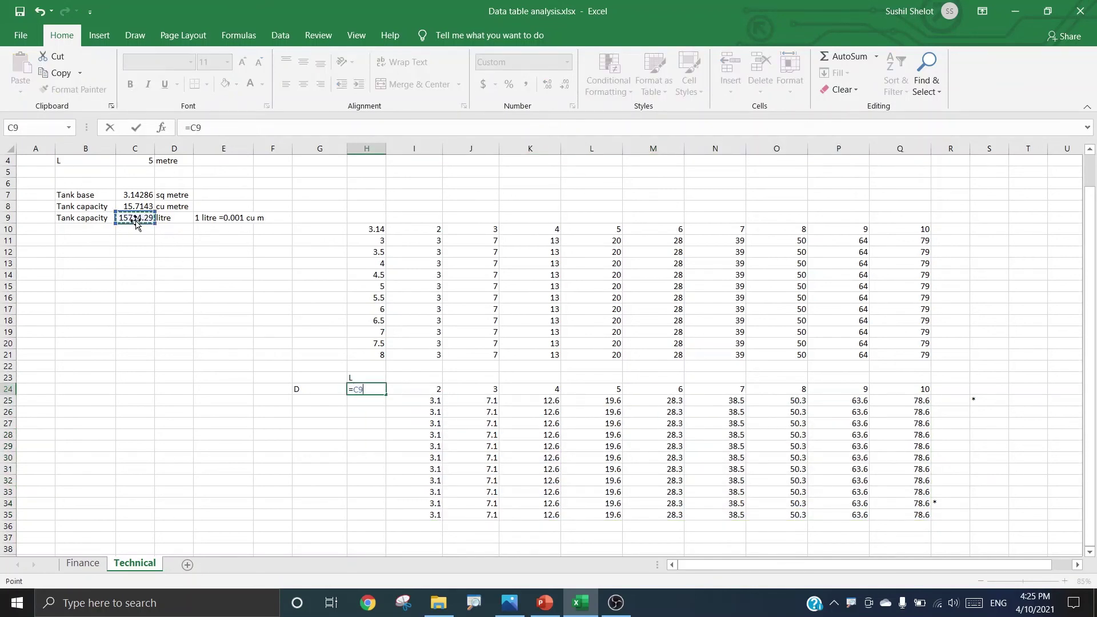
key("Return")
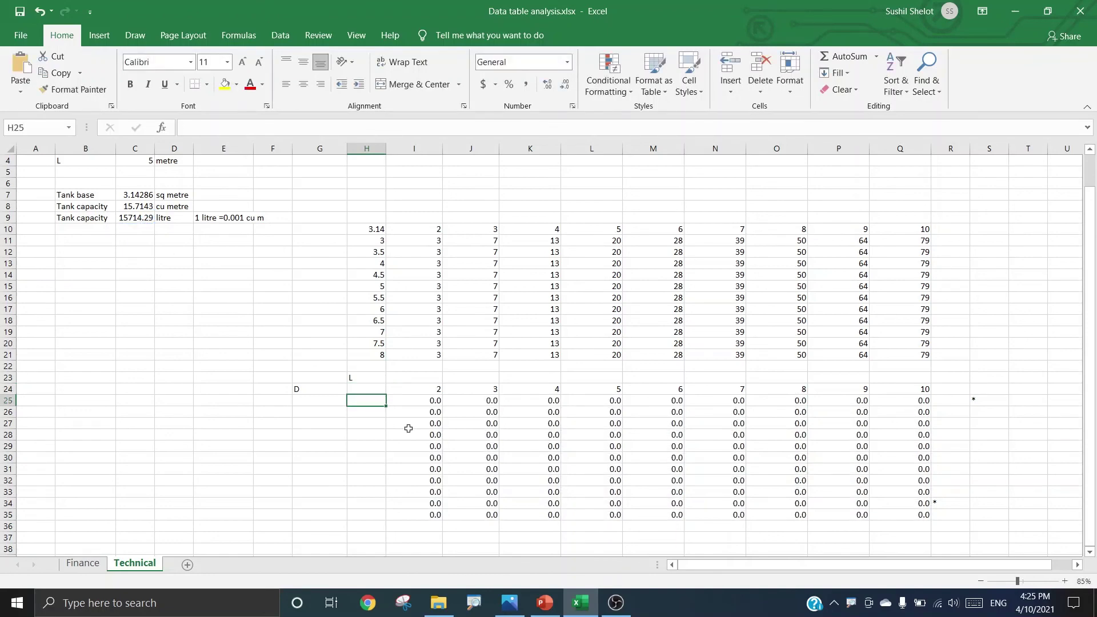
Enter the whole numbers 3 through 13 as the data table's row input values in H25:H35
type("3")
key("Return")
type("4")
key("Return")
type("5")
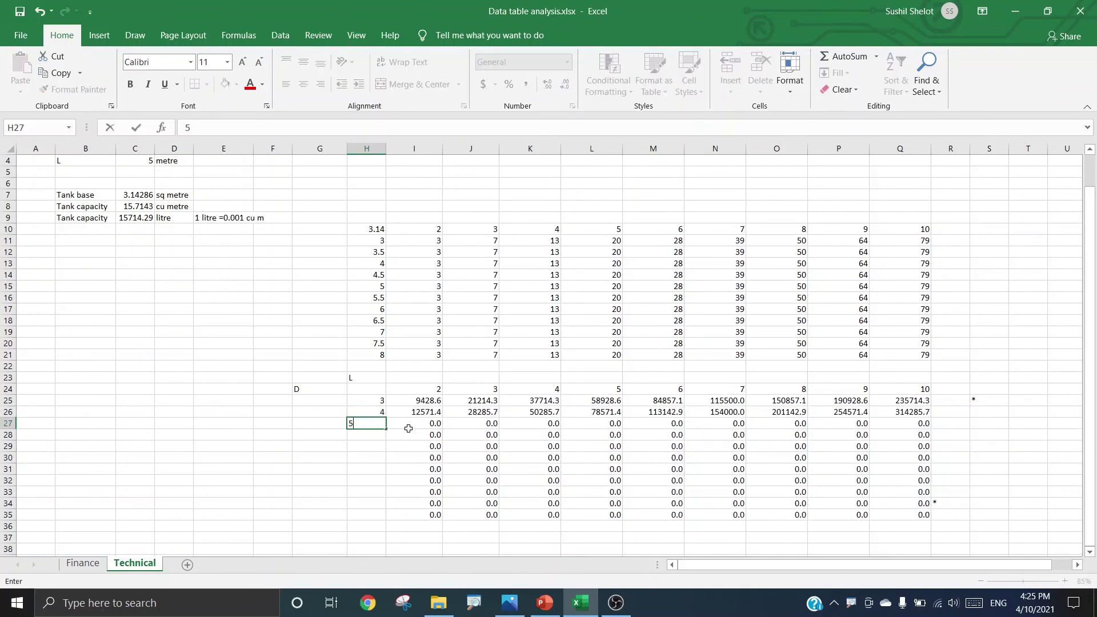
key("Return")
type("6")
key("Return")
type("7")
key("Return")
type("8")
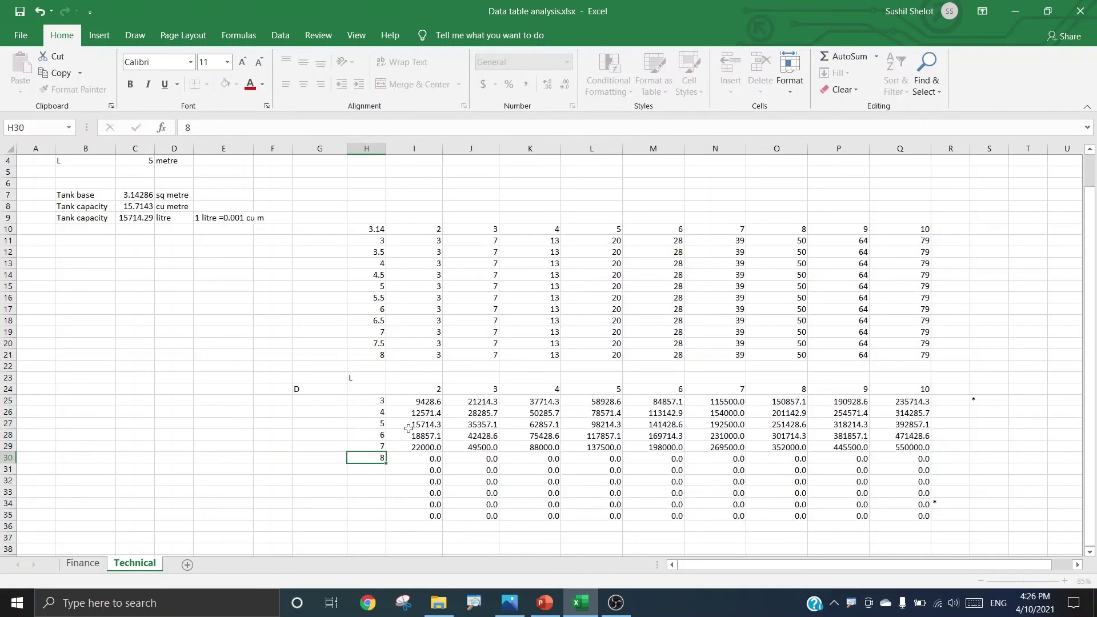
key("Return")
type("9")
key("Return")
type("10")
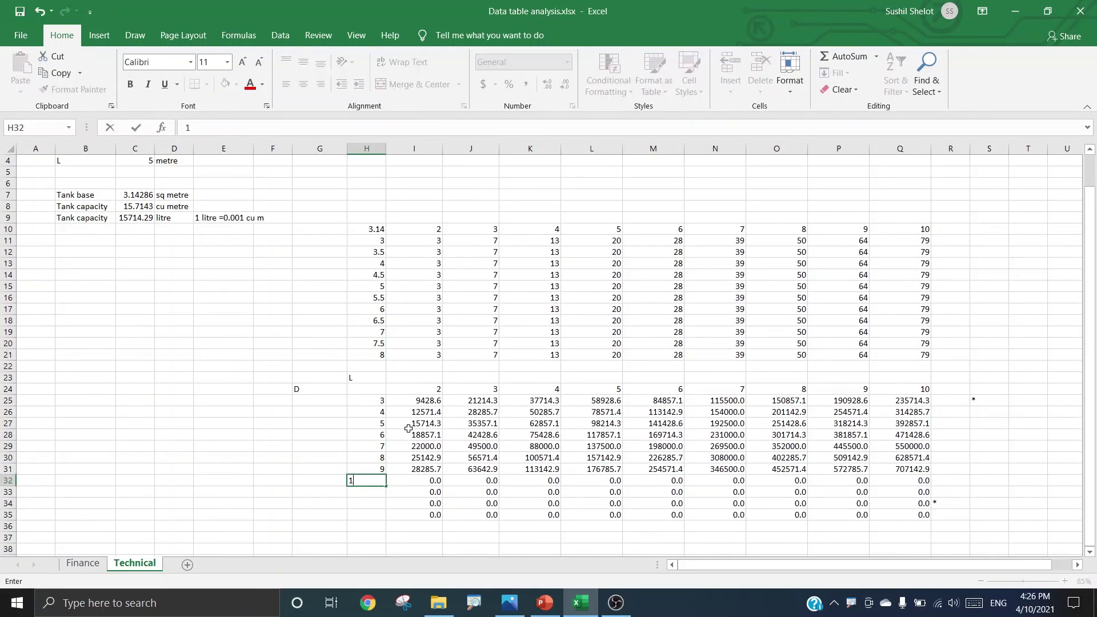
key("Return")
type("11")
key("Return")
type("12")
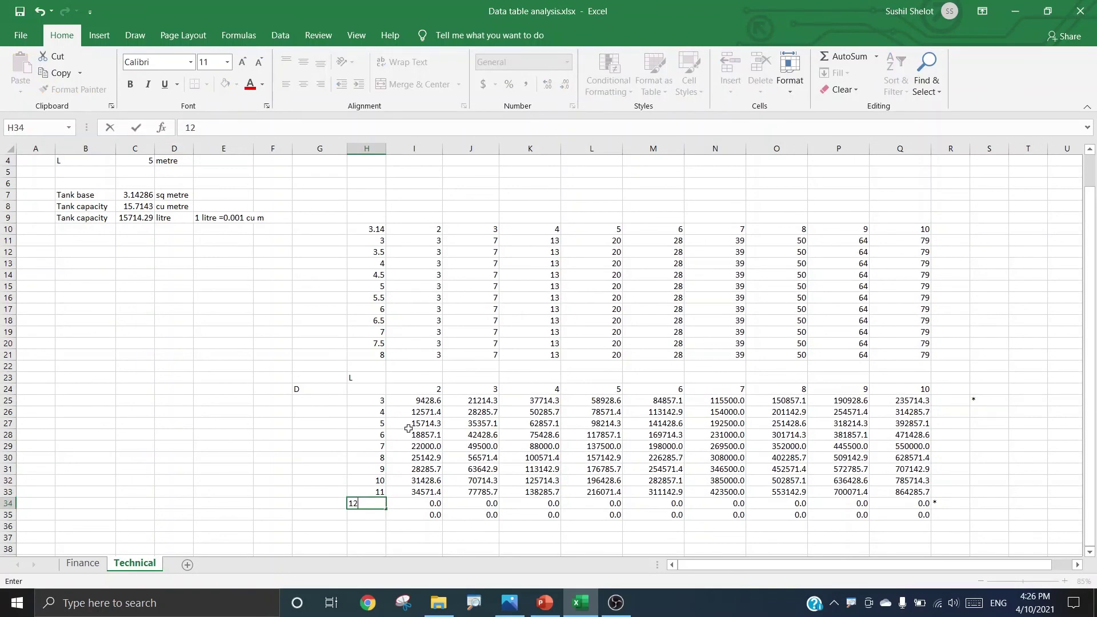
key("Return")
type("13")
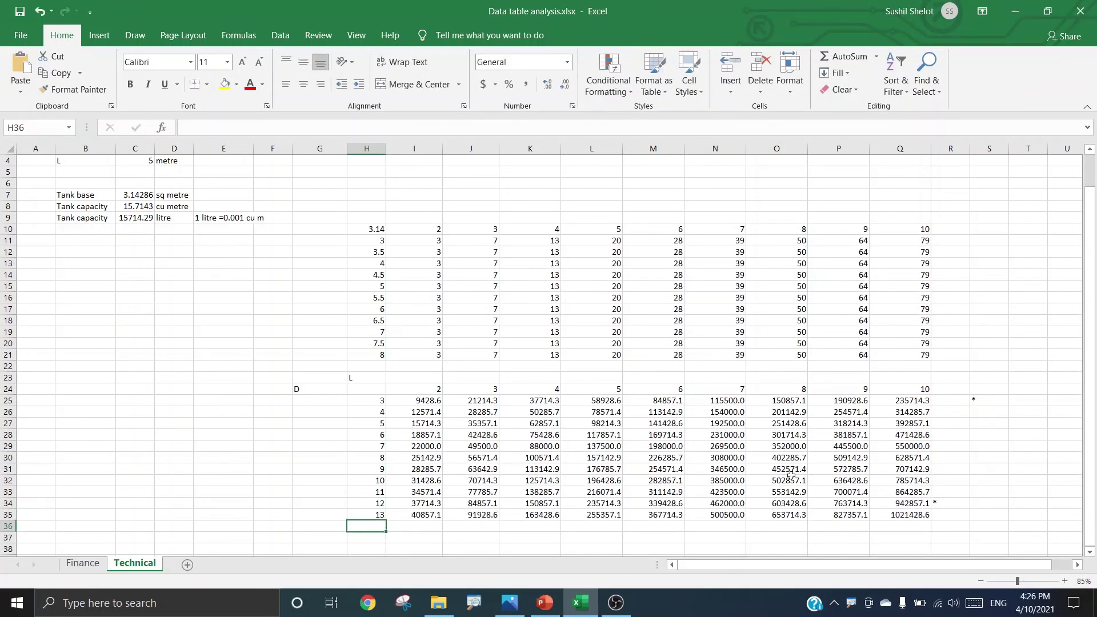
left_click(378, 404)
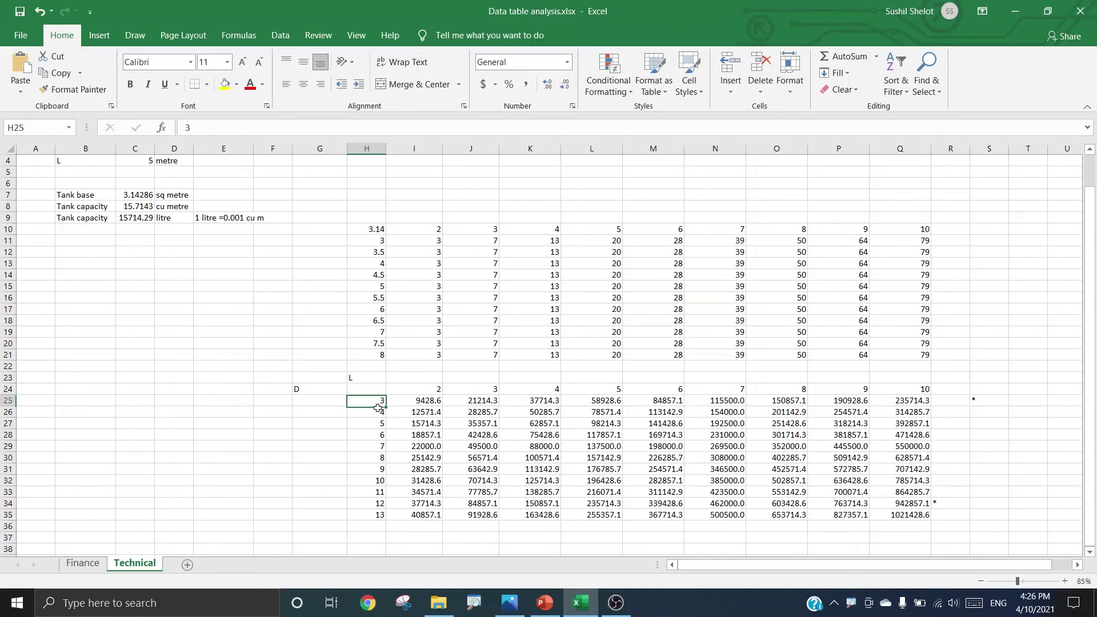
left_click_drag(378, 407, 382, 503)
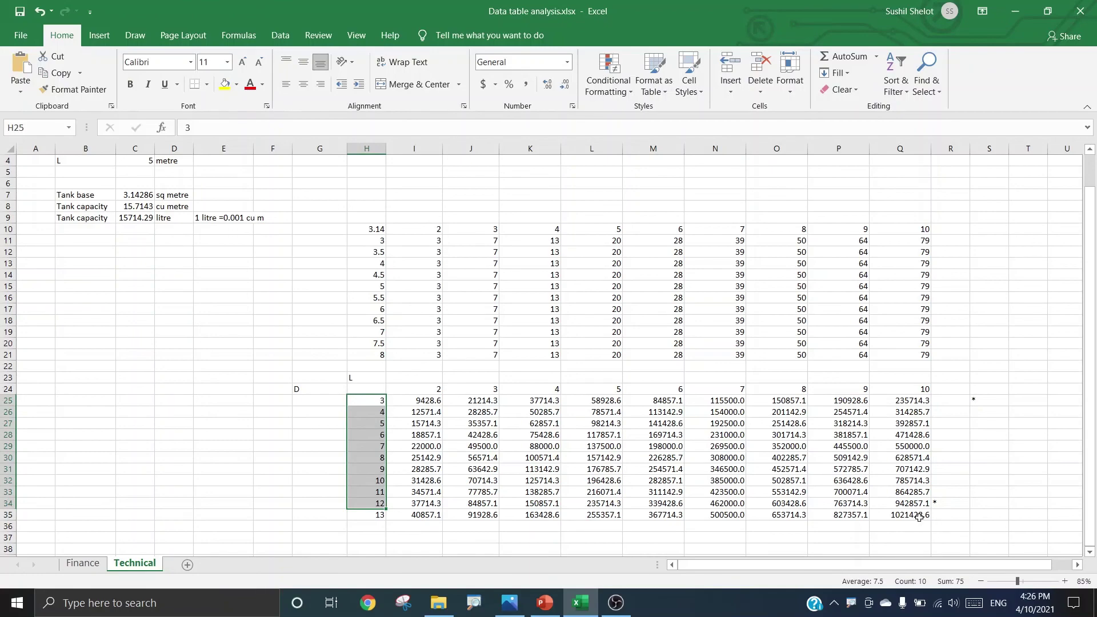
left_click(919, 517)
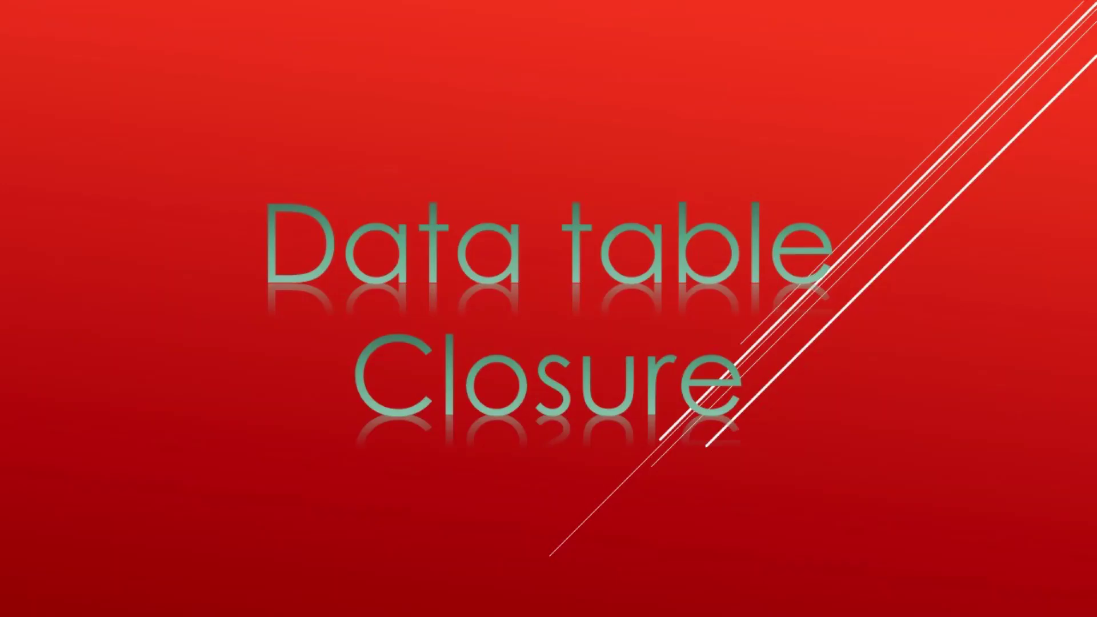